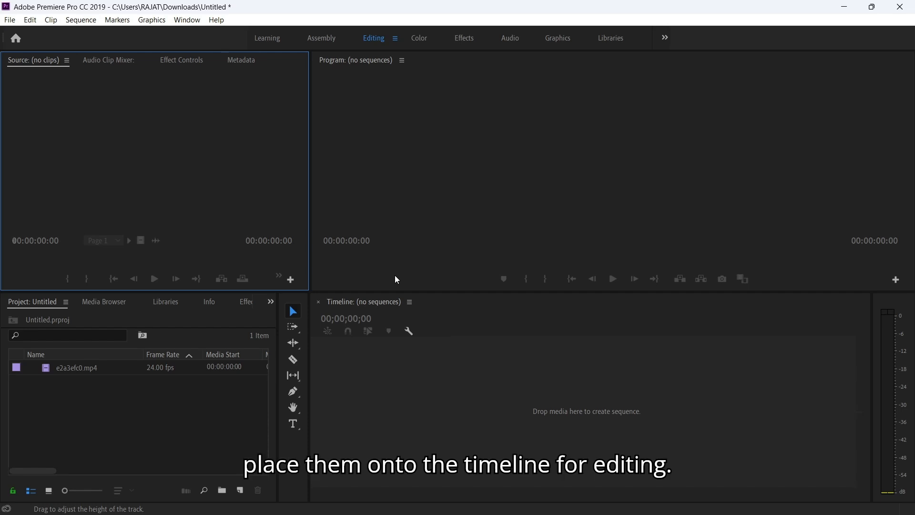
- Open the e2a3efc0.mp4 clip from the project in the Source monitor
{"action": "left_click", "coordinate": [425, 315]}
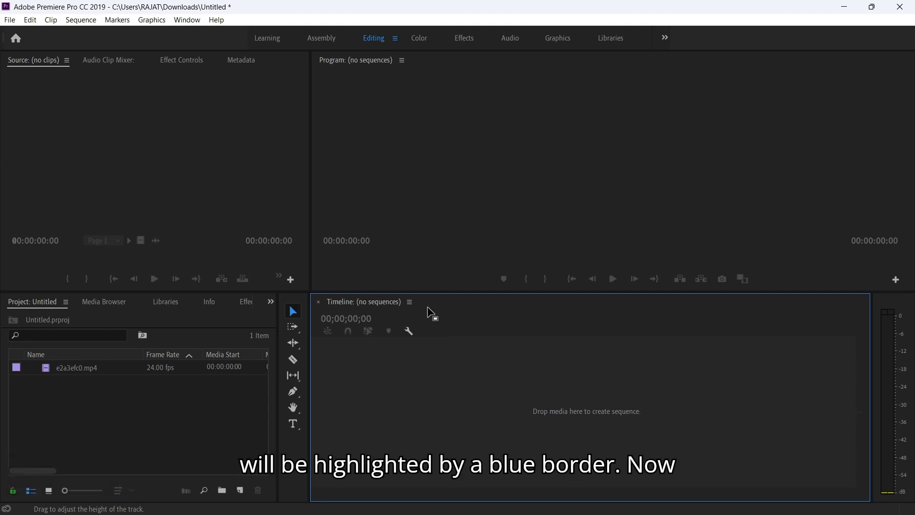
{"action": "left_click", "coordinate": [70, 378]}
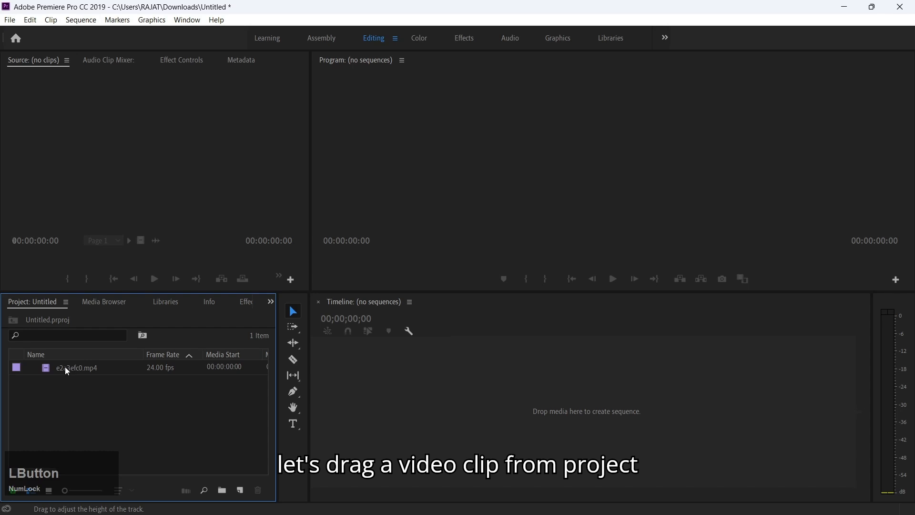
{"action": "double_click", "coordinate": [65, 367]}
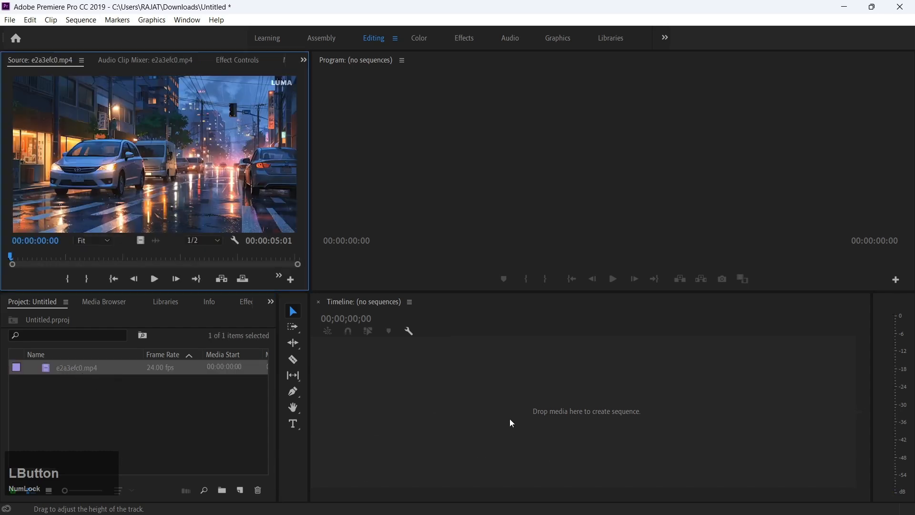
- Create a sequence by placing the e2a3efc0.mp4 clip on the empty timeline
{"action": "left_click", "coordinate": [80, 368]}
{"action": "left_click", "coordinate": [87, 380]}
{"action": "left_click", "coordinate": [64, 368]}
{"action": "left_click_drag", "start_coordinate": [62, 369], "coordinate": [472, 367]}
{"action": "left_click_drag", "start_coordinate": [564, 494], "coordinate": [423, 494]}
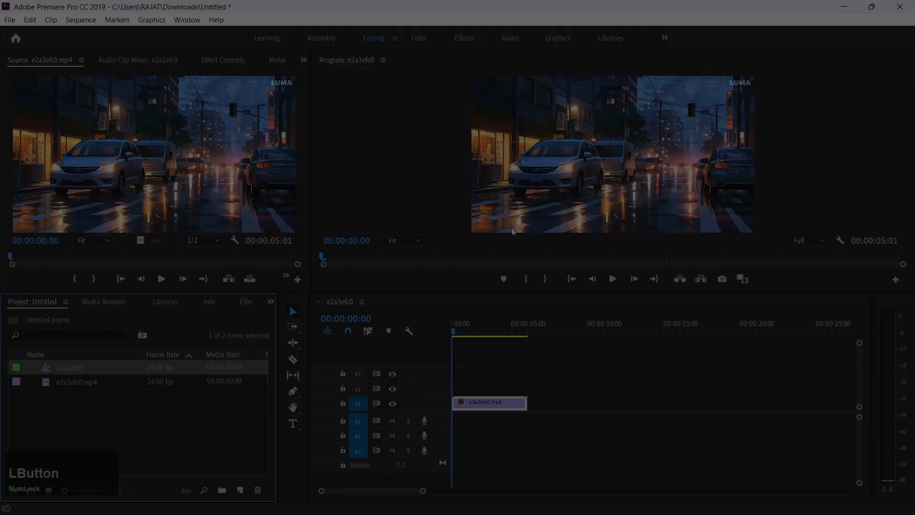
{"action": "left_click", "coordinate": [424, 82]}
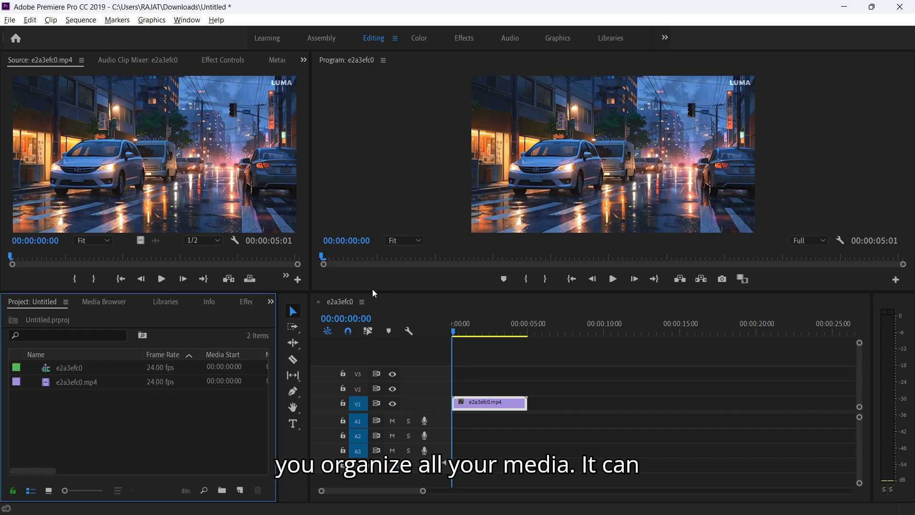
- Create a new bin in the project and name it Bin 1
{"action": "left_click", "coordinate": [41, 302]}
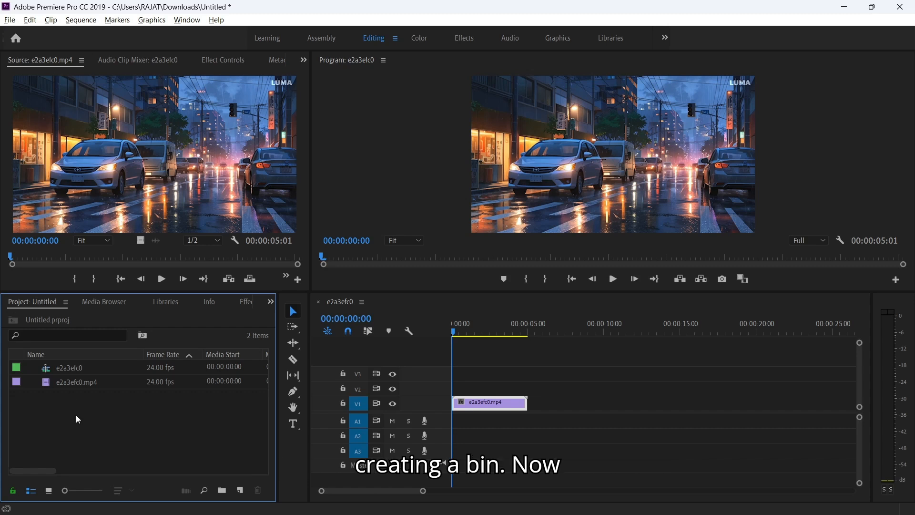
{"action": "left_click", "coordinate": [222, 491]}
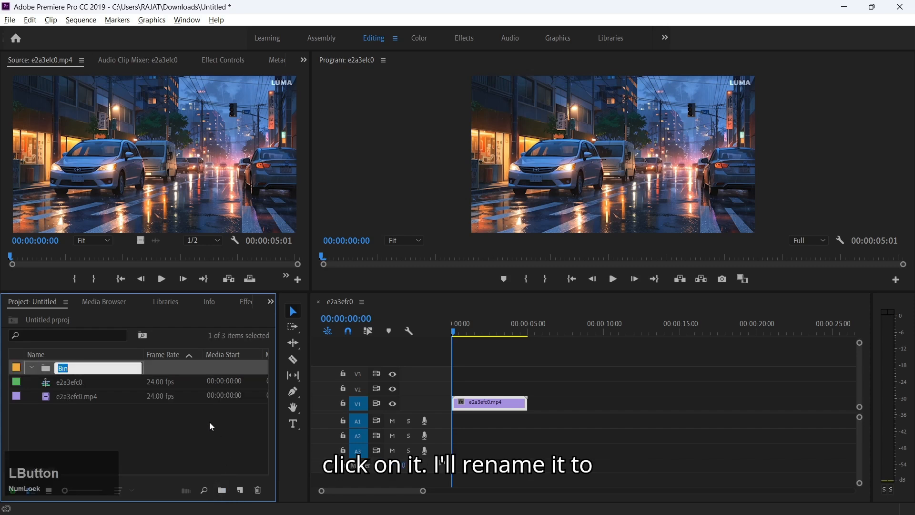
{"action": "key", "text": "Caps_Lock"}
{"action": "type", "text": "B"}
{"action": "key", "text": "Caps_Lock"}
{"action": "type", "text": "in 1"}
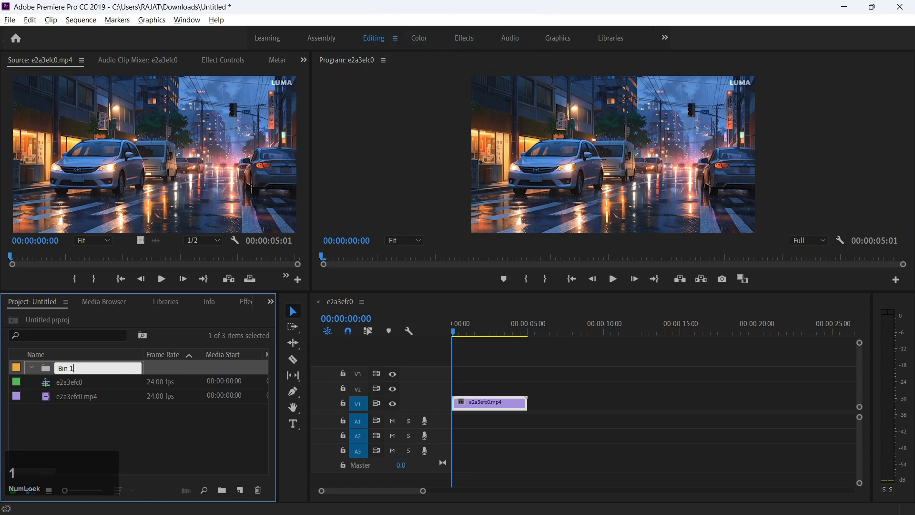
{"action": "key", "text": "Return"}
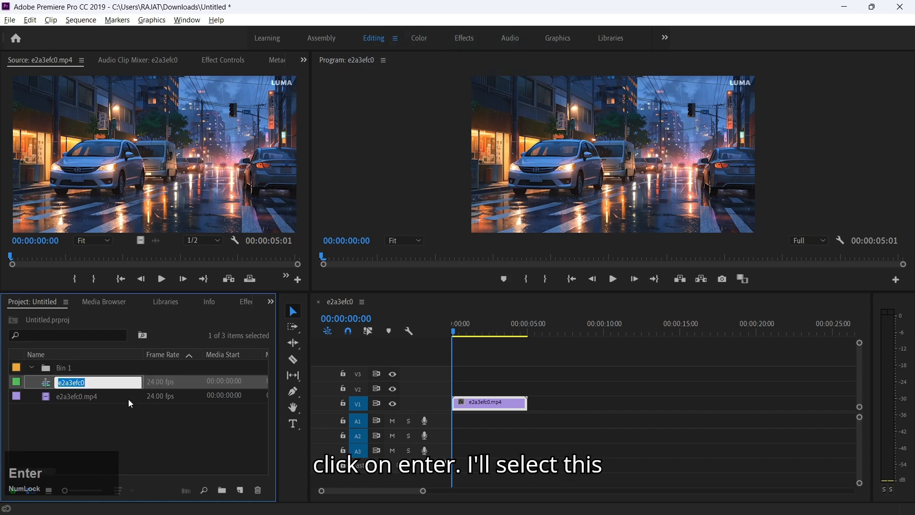
- Move the e2a3efc0.mp4 clip into Bin 1 and open the bin
{"action": "left_click", "coordinate": [85, 394]}
{"action": "left_click", "coordinate": [74, 392]}
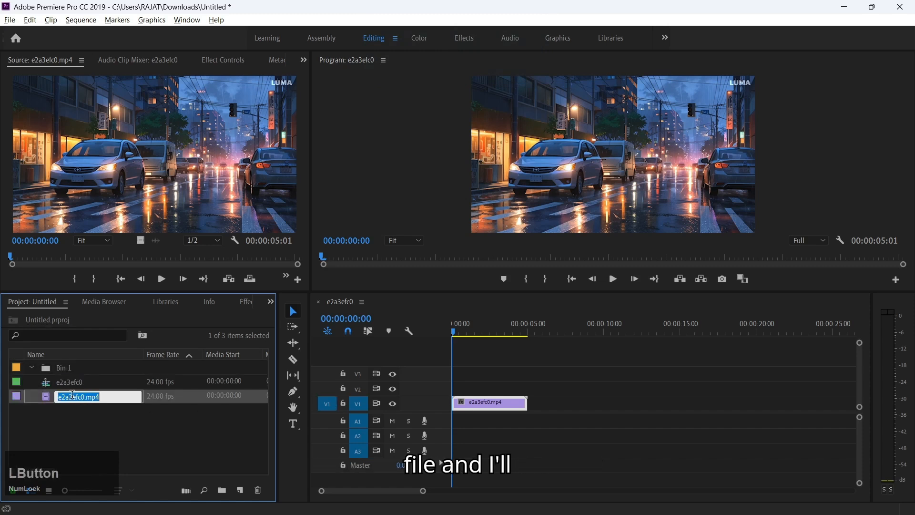
{"action": "left_click", "coordinate": [73, 430]}
{"action": "left_click_drag", "start_coordinate": [67, 394], "coordinate": [72, 371]}
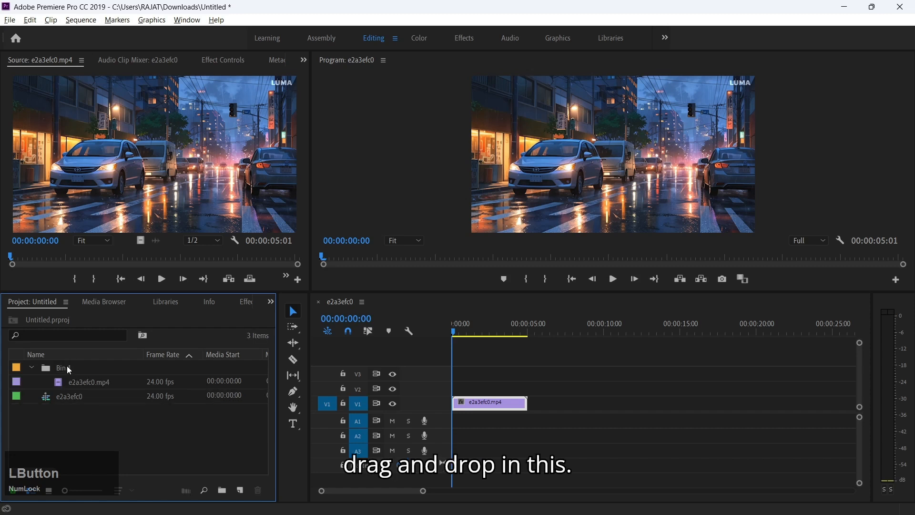
{"action": "left_click", "coordinate": [31, 368]}
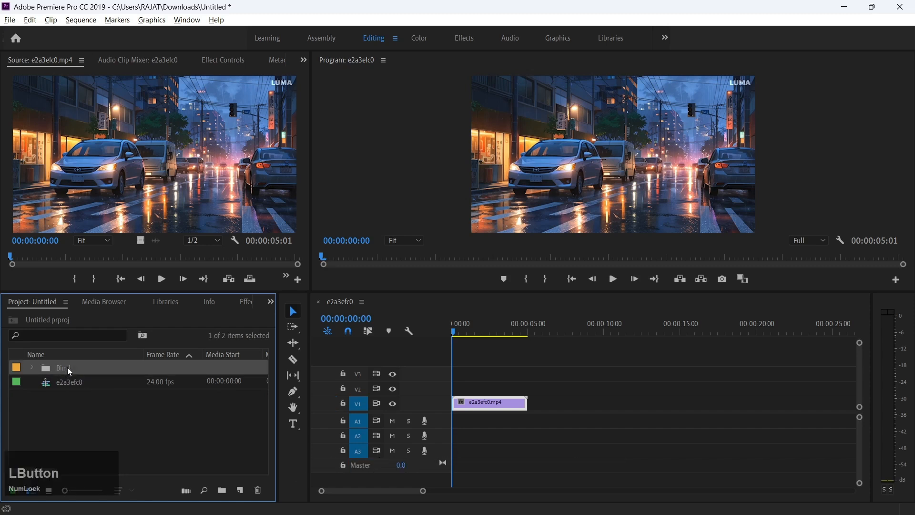
{"action": "double_click", "coordinate": [68, 367]}
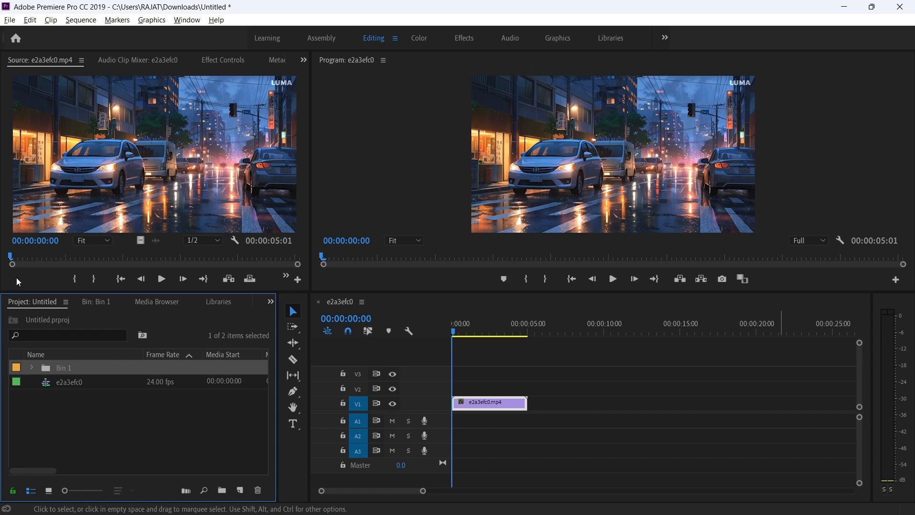
- Search the effects library for "fade" and look through the matching presets and transitions
{"action": "left_click", "coordinate": [270, 305]}
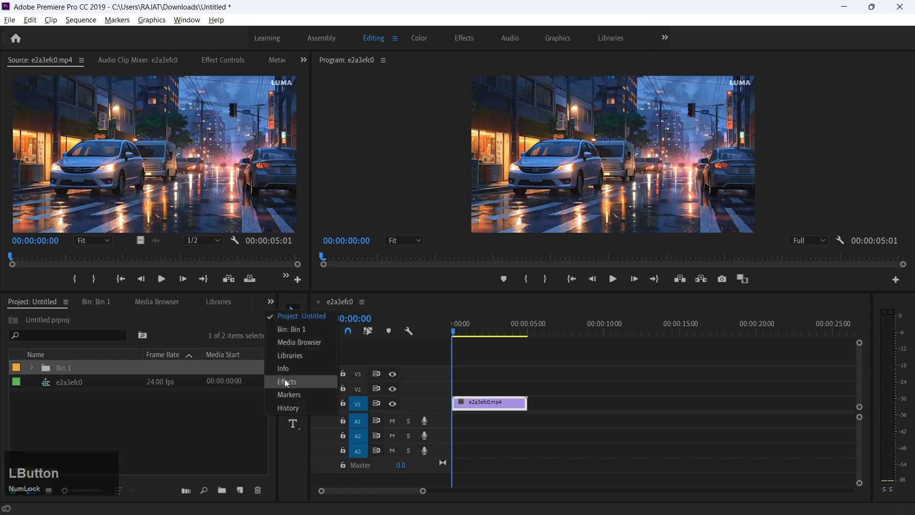
{"action": "left_click", "coordinate": [285, 380]}
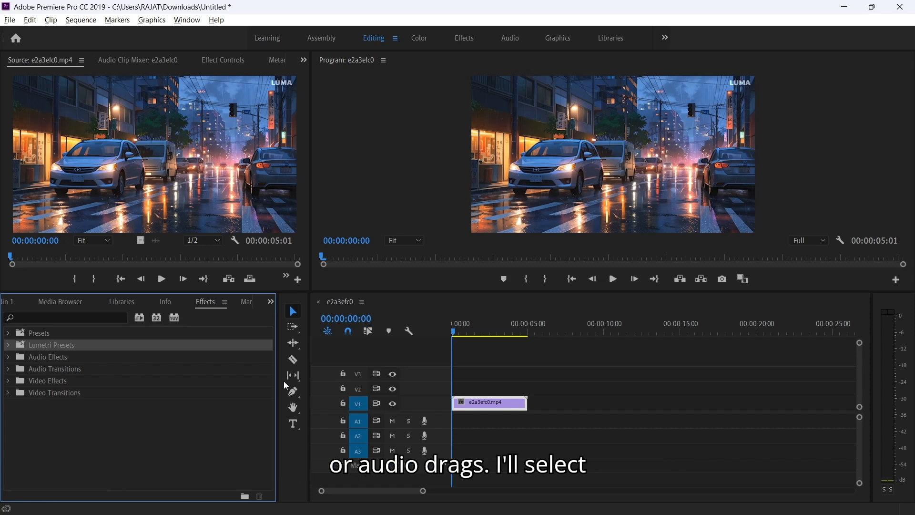
{"action": "left_click", "coordinate": [60, 315]}
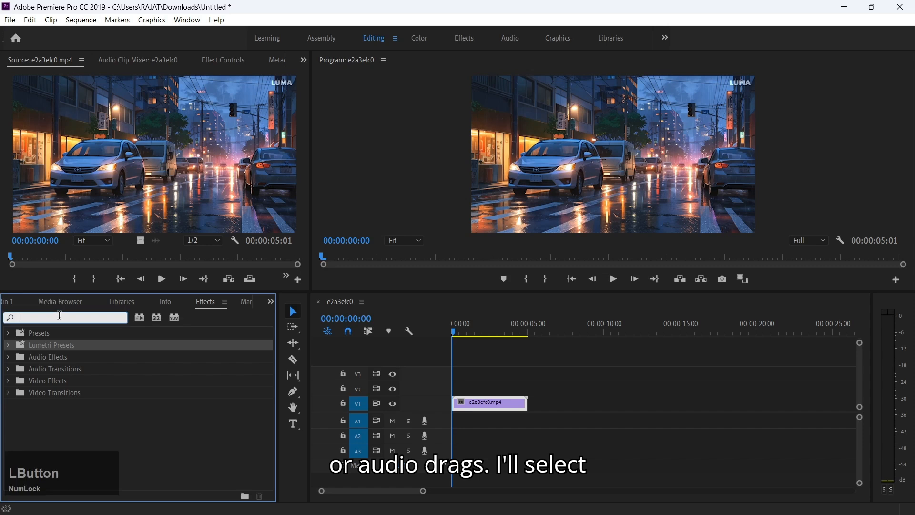
{"action": "type", "text": "fade"}
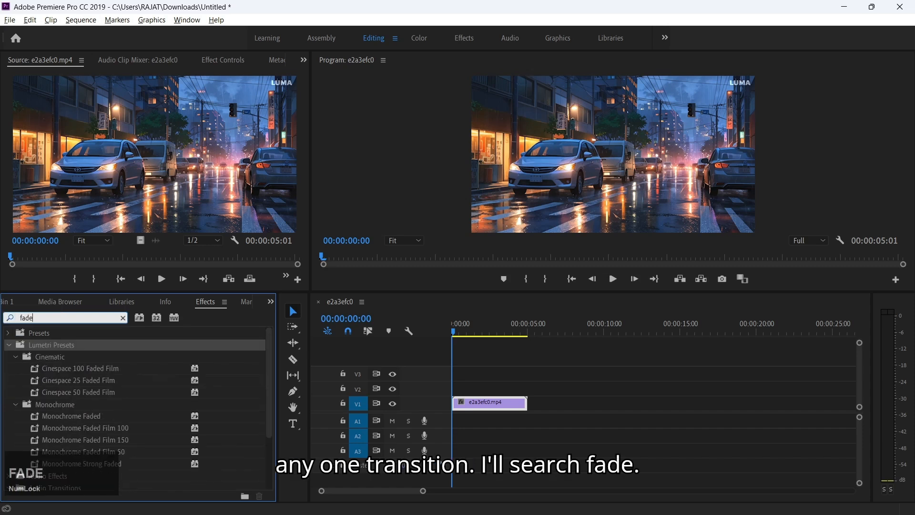
{"action": "scroll", "coordinate": [70, 403], "scroll_direction": "down", "scroll_amount": 3}
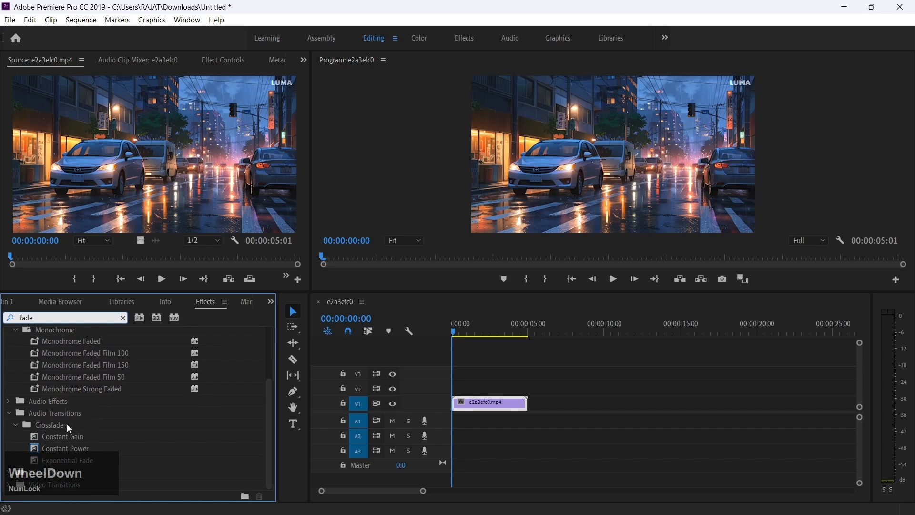
{"action": "scroll", "coordinate": [66, 424], "scroll_direction": "up", "scroll_amount": 1}
{"action": "scroll", "coordinate": [62, 397], "scroll_direction": "down", "scroll_amount": 1}
{"action": "scroll", "coordinate": [62, 396], "scroll_direction": "up", "scroll_amount": 1}
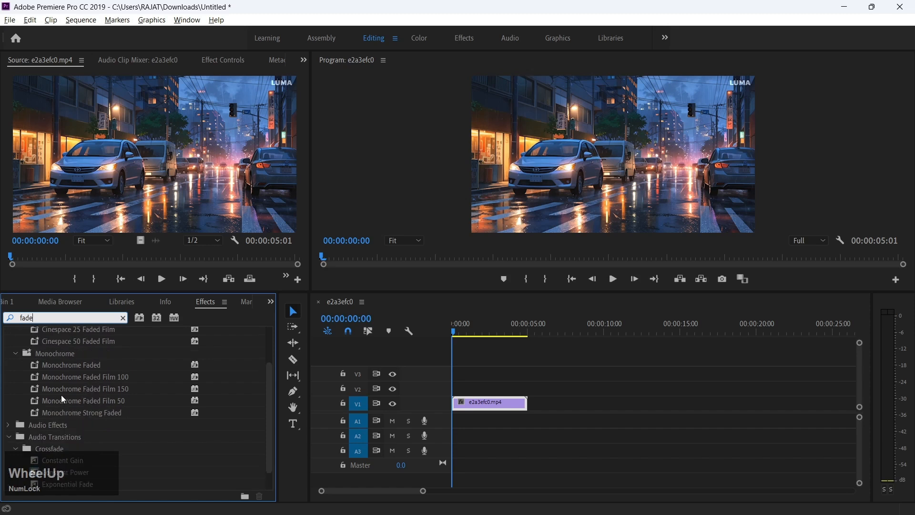
{"action": "scroll", "coordinate": [67, 395], "scroll_direction": "up", "scroll_amount": 3}
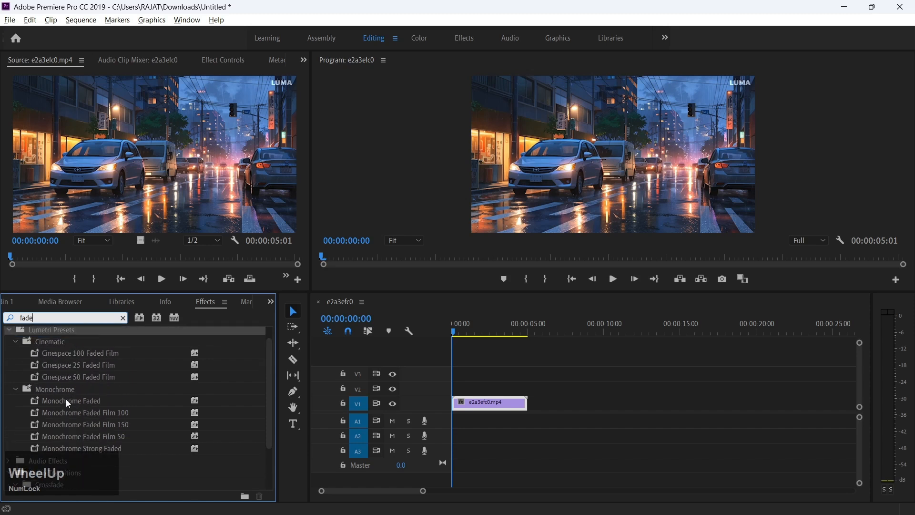
- Apply the Monochrome Faded Lumetri preset to the e2a3efc0.mp4 clip on track V1
{"action": "left_click", "coordinate": [67, 402]}
{"action": "left_click_drag", "start_coordinate": [293, 408], "coordinate": [513, 402]}
{"action": "left_click", "coordinate": [516, 408]}
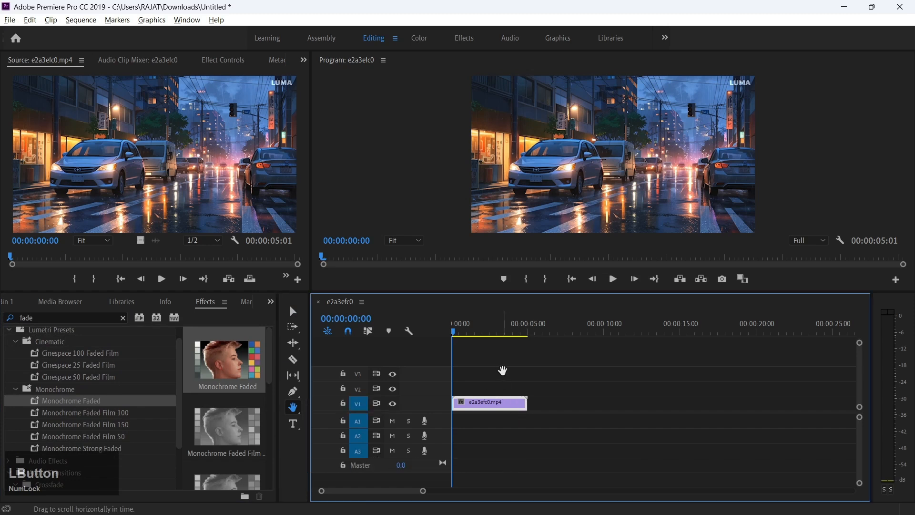
{"action": "left_click", "coordinate": [515, 331]}
{"action": "left_click_drag", "start_coordinate": [82, 404], "coordinate": [526, 409]}
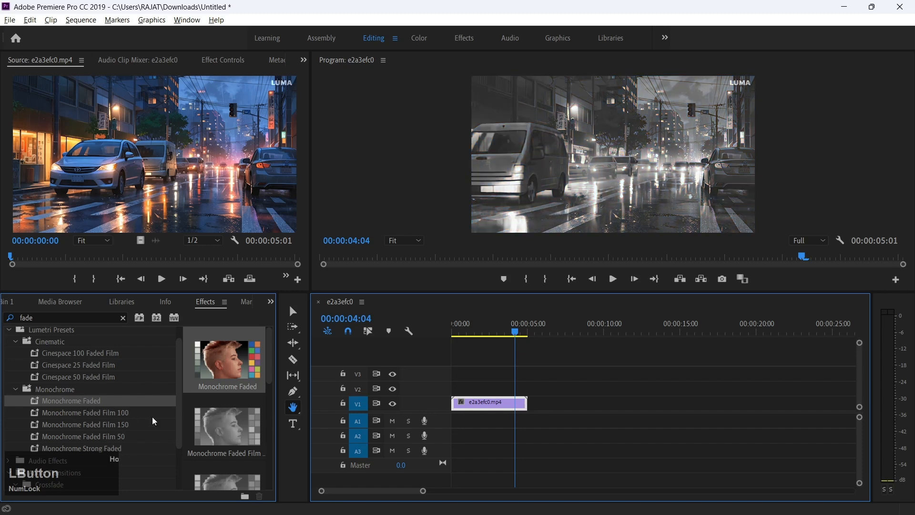
- Play the sequence from its start to preview the monochrome effect, stopping partway through
{"action": "left_click", "coordinate": [97, 413]}
{"action": "left_click", "coordinate": [515, 334]}
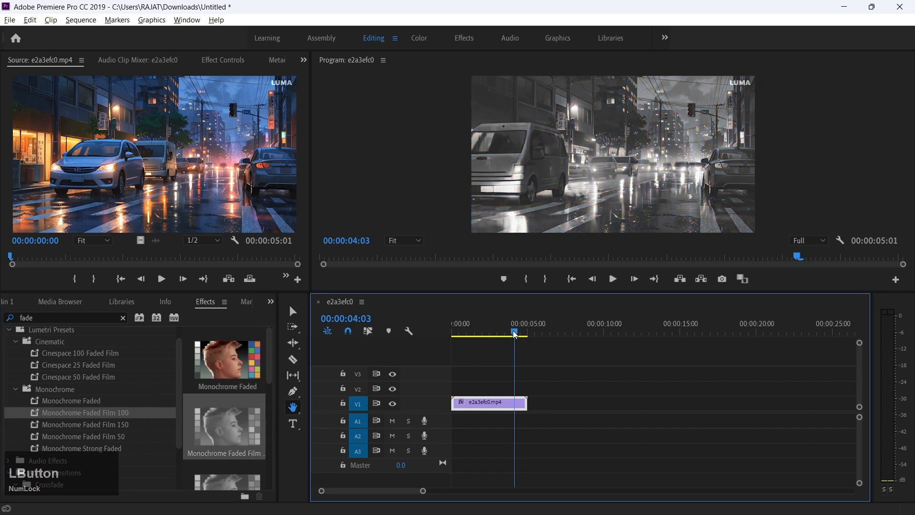
{"action": "left_click", "coordinate": [512, 334]}
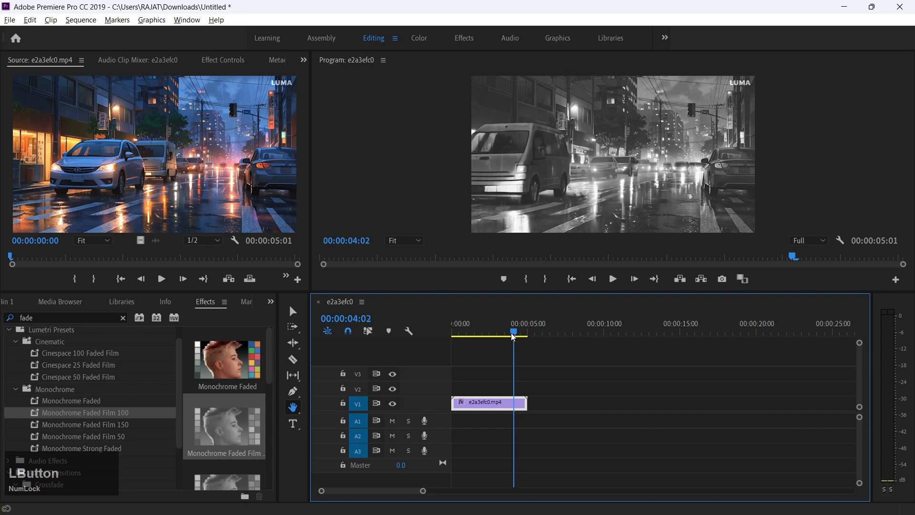
{"action": "left_click_drag", "start_coordinate": [513, 334], "coordinate": [452, 334]}
{"action": "key", "text": "space"}
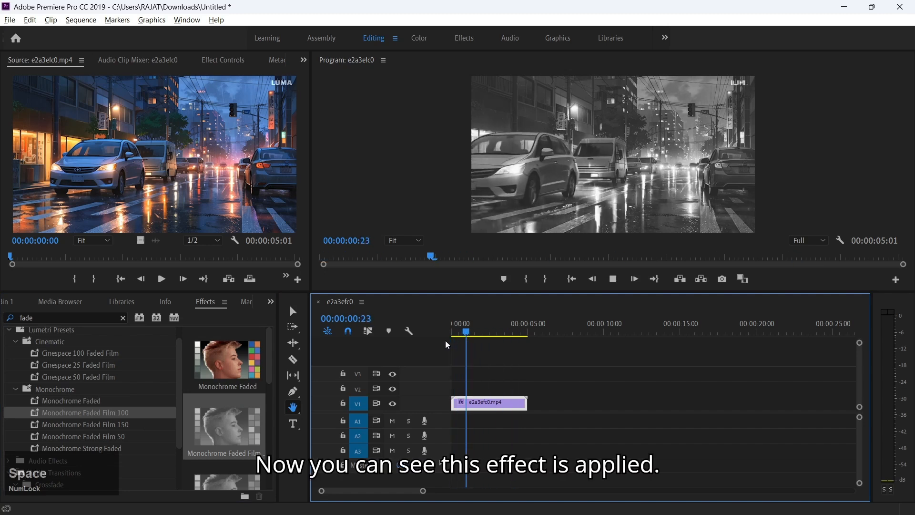
{"action": "key", "text": "space"}
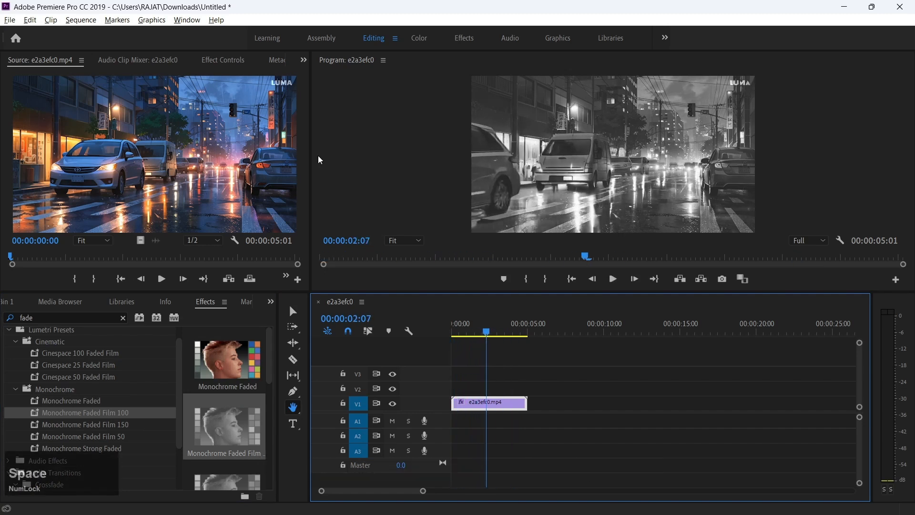
- Collapse the clip's Motion and Lumetri Color settings in Effect Controls, and toggle the Lumetri Color effect off, on and off again
{"action": "left_click", "coordinate": [223, 60]}
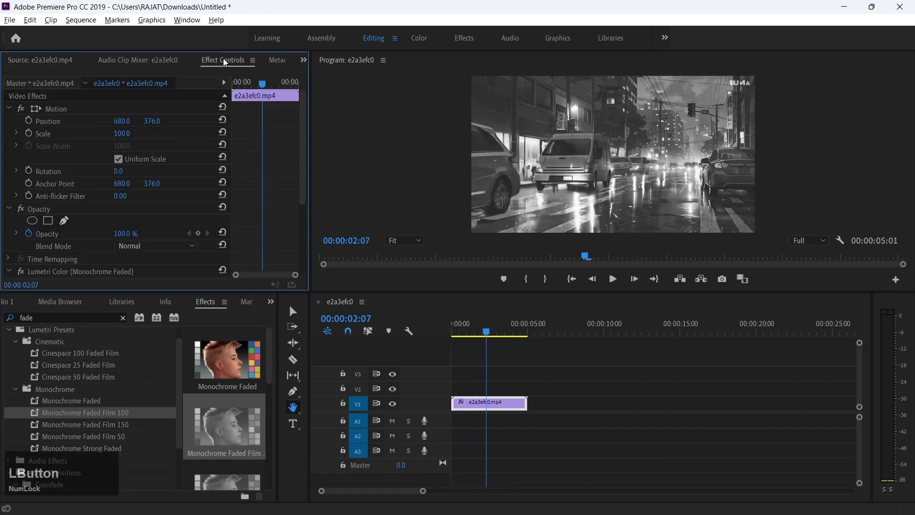
{"action": "left_click", "coordinate": [9, 109]}
{"action": "left_click", "coordinate": [6, 187]}
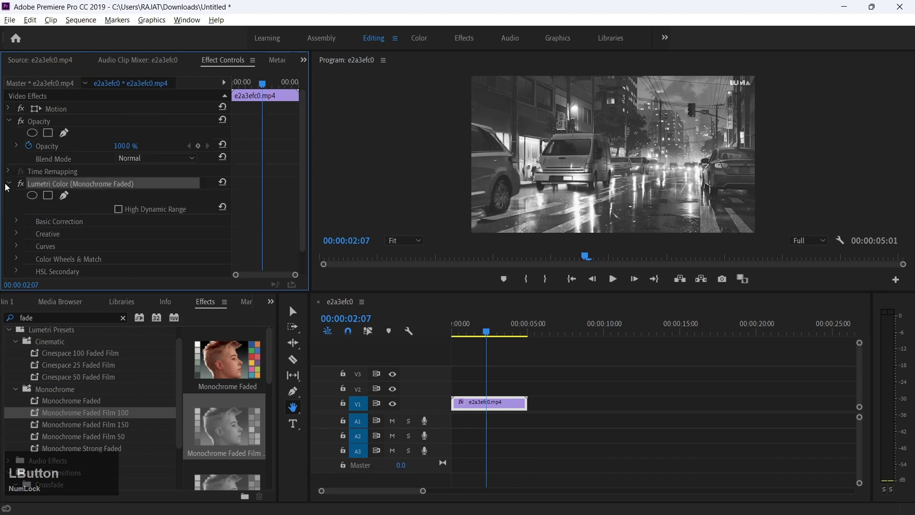
{"action": "left_click", "coordinate": [8, 184]}
{"action": "left_click", "coordinate": [21, 185]}
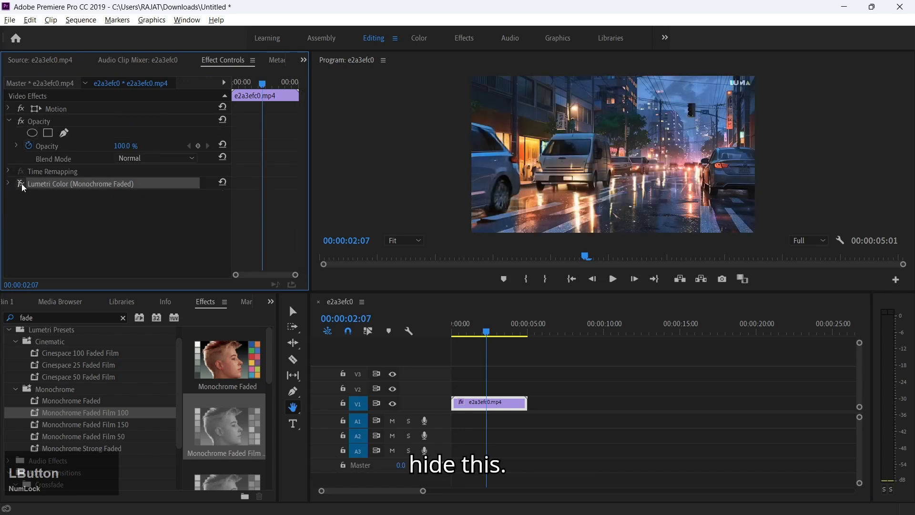
{"action": "left_click", "coordinate": [21, 184]}
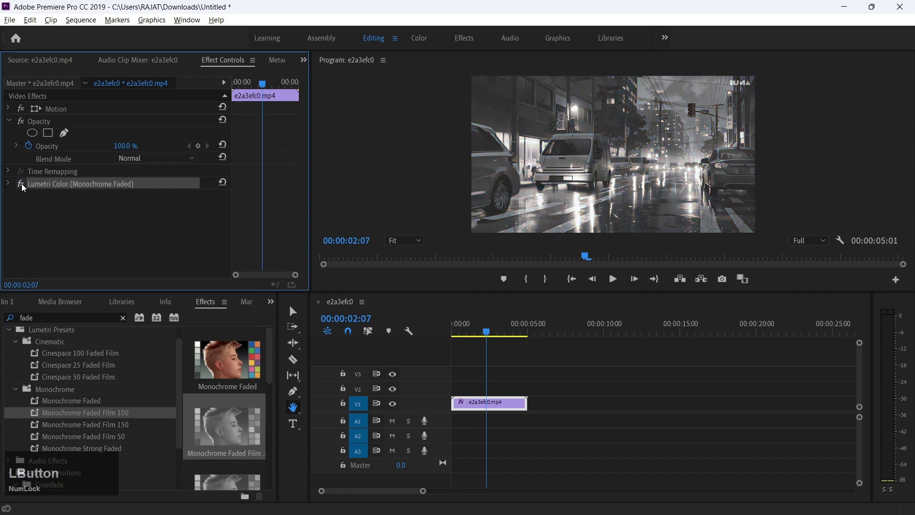
{"action": "left_click", "coordinate": [21, 185]}
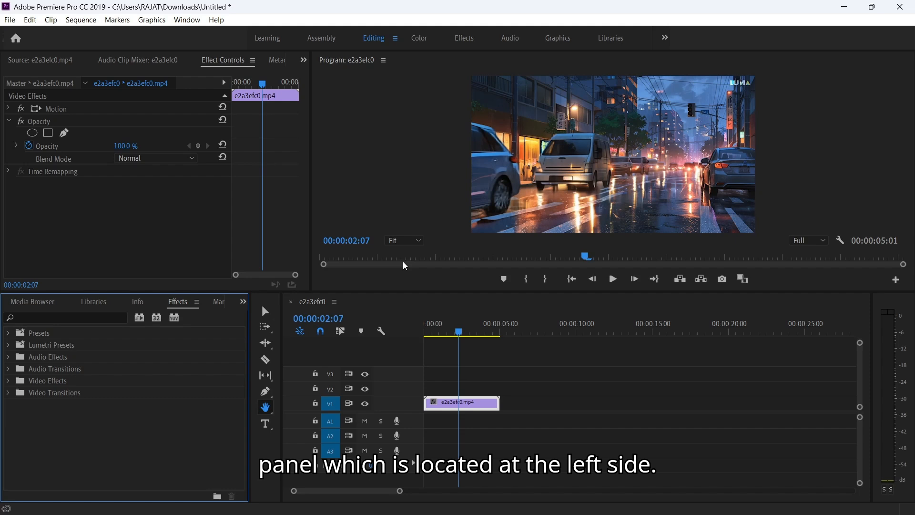
- Activate the Selection tool and switch to the Track Select Forward tool
{"action": "left_click", "coordinate": [275, 303]}
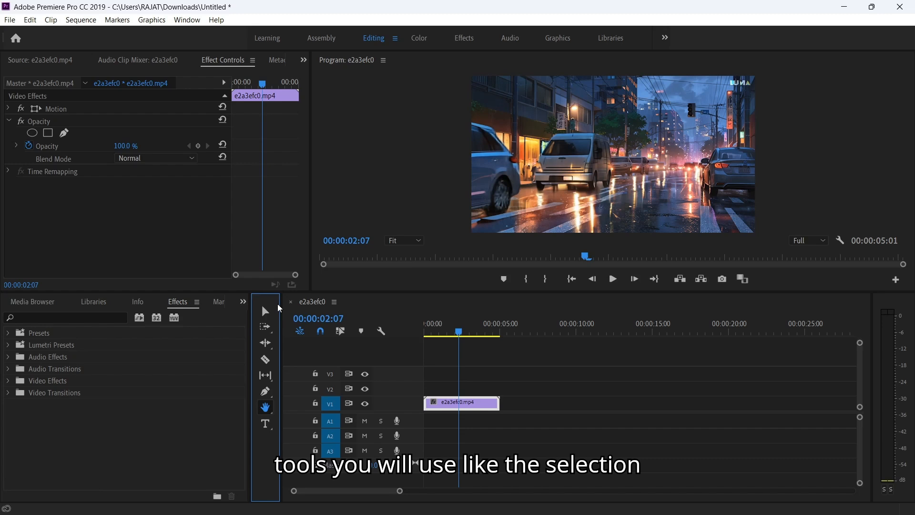
{"action": "left_click", "coordinate": [265, 311]}
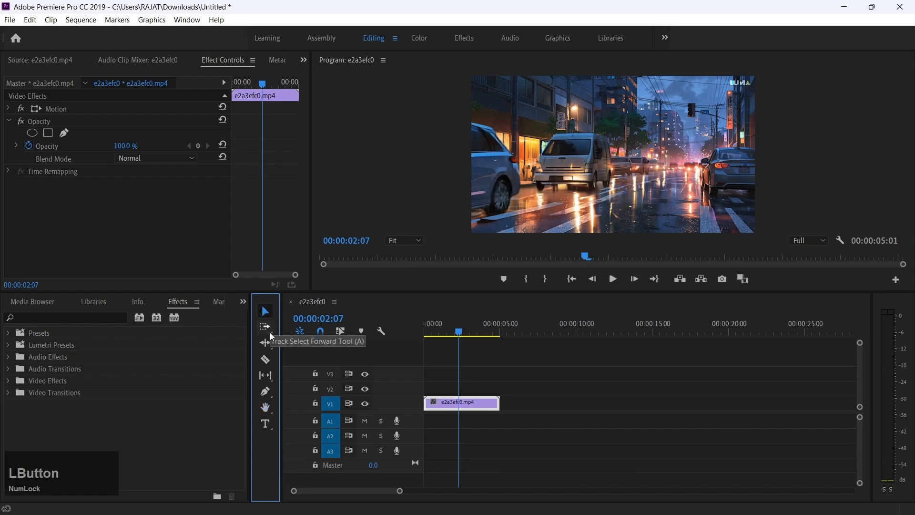
{"action": "left_click", "coordinate": [271, 331]}
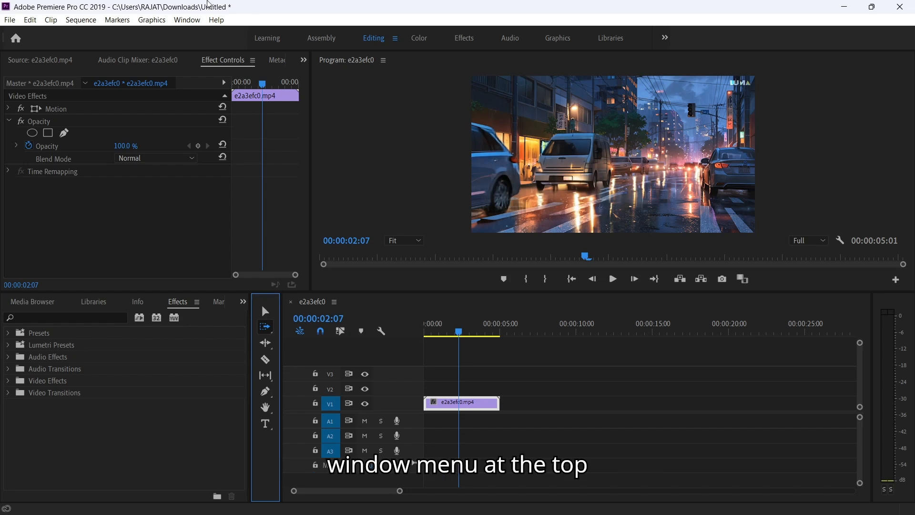
- Reset the Editing workspace to its saved layout
{"action": "left_click", "coordinate": [187, 20]}
{"action": "mouse_move", "coordinate": [220, 39]}
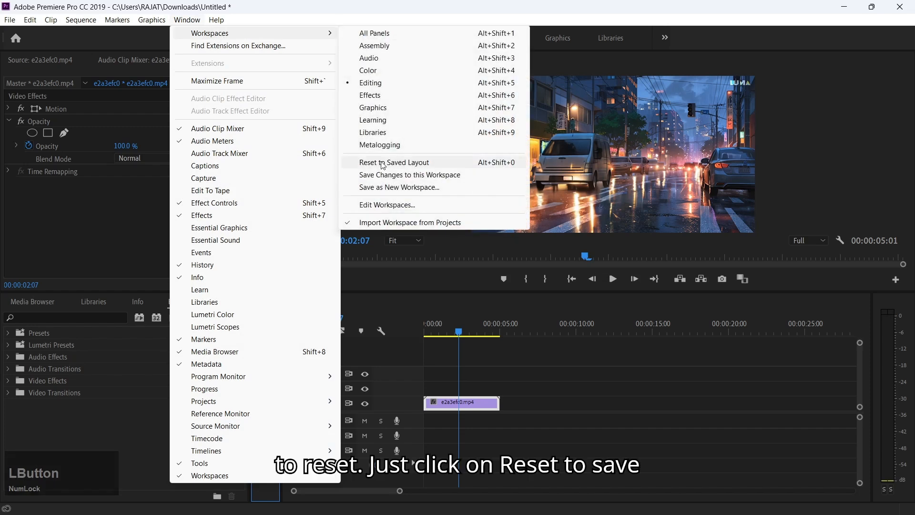
{"action": "left_click", "coordinate": [398, 162]}
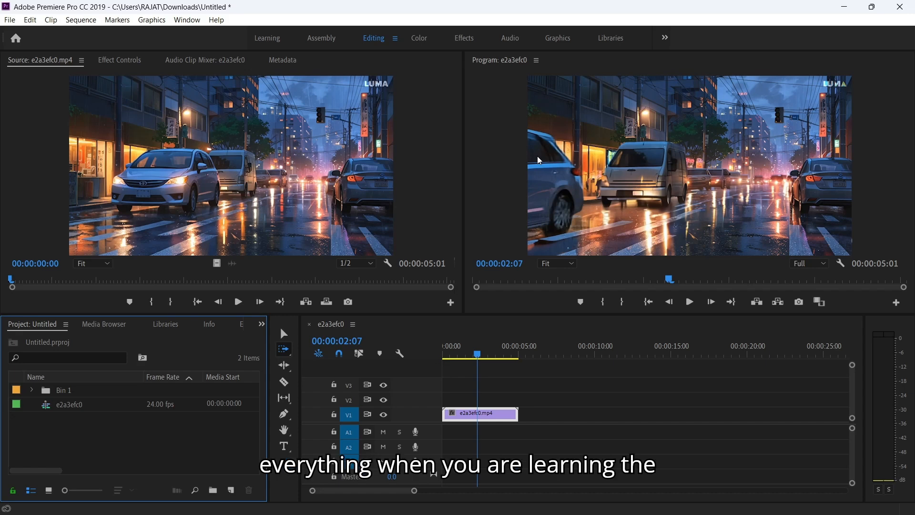
{"action": "left_click", "coordinate": [537, 156]}
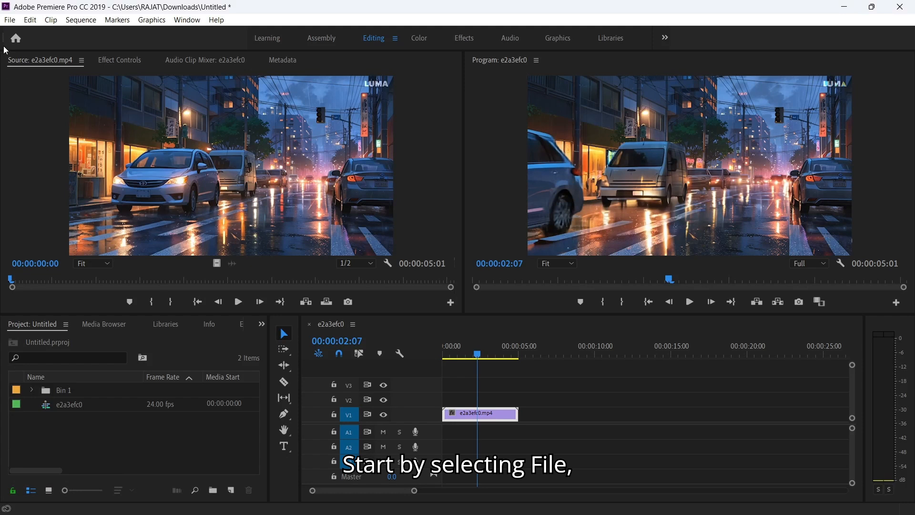
- Start a new project and name it Intro Video
{"action": "left_click", "coordinate": [9, 20]}
{"action": "mouse_move", "coordinate": [27, 34]}
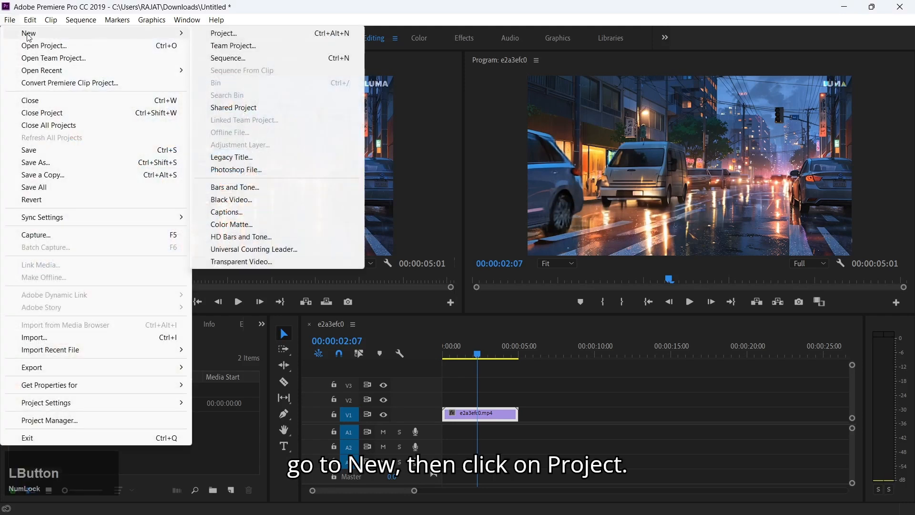
{"action": "left_click", "coordinate": [216, 34]}
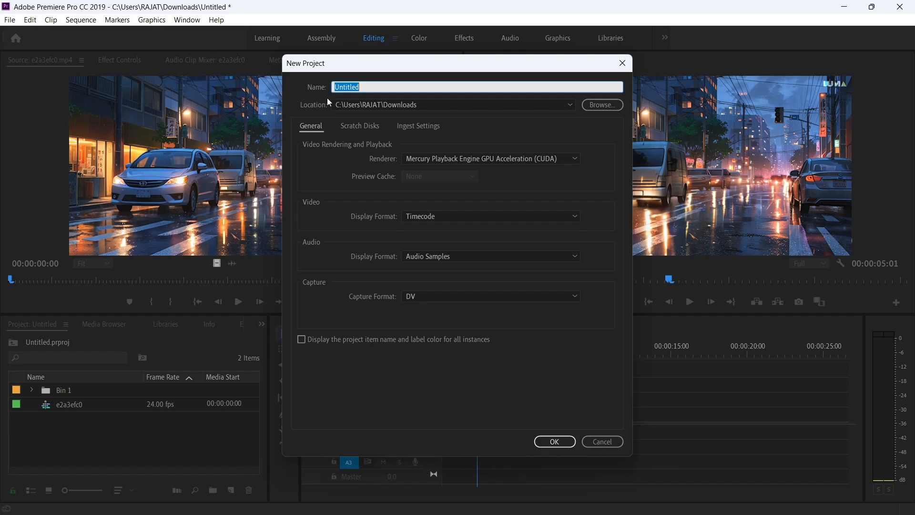
{"action": "key", "text": "Caps_Lock"}
{"action": "type", "text": "I"}
{"action": "key", "text": "Caps_Lock"}
{"action": "type", "text": "ntro"}
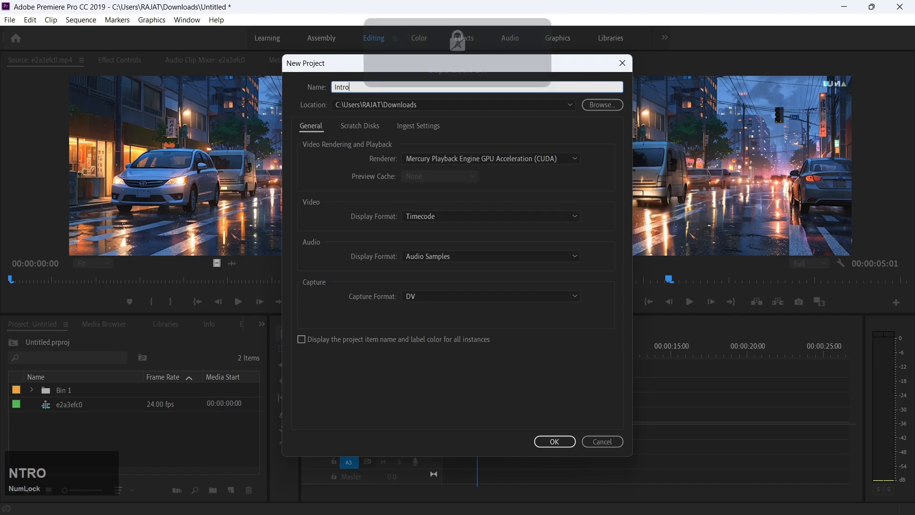
{"action": "key", "text": "Caps_Lock"}
{"action": "type", "text": "V"}
{"action": "key", "text": "Caps_Lock"}
{"action": "type", "text": "ideo"}
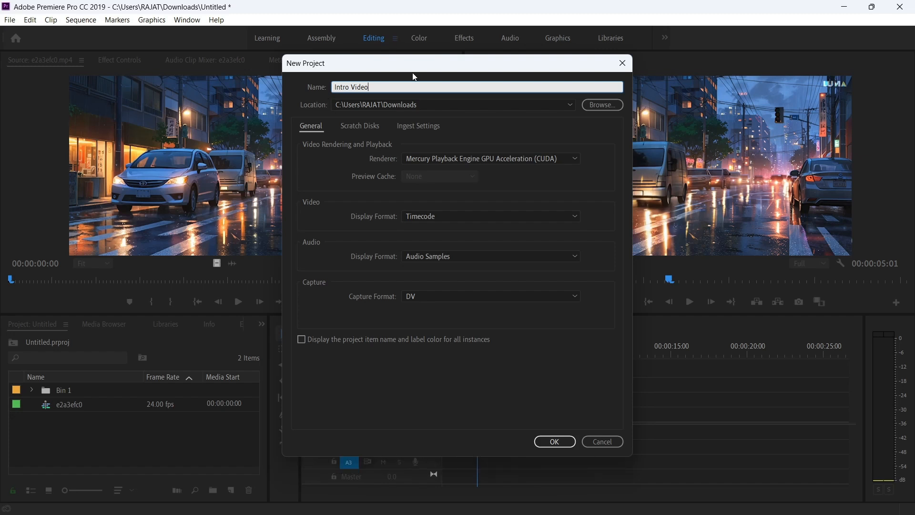
- Set the new project's save location to the Downloads folder
{"action": "left_click", "coordinate": [588, 104]}
{"action": "left_click", "coordinate": [593, 105]}
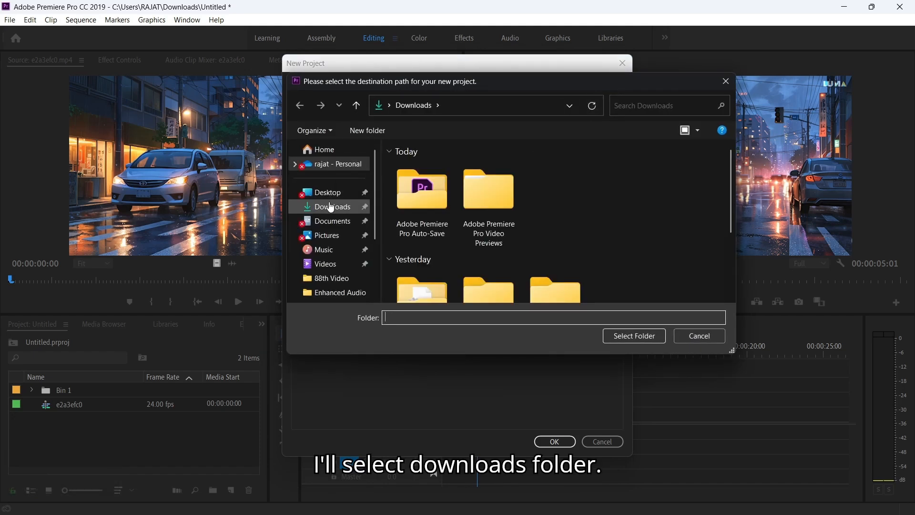
{"action": "left_click", "coordinate": [636, 336]}
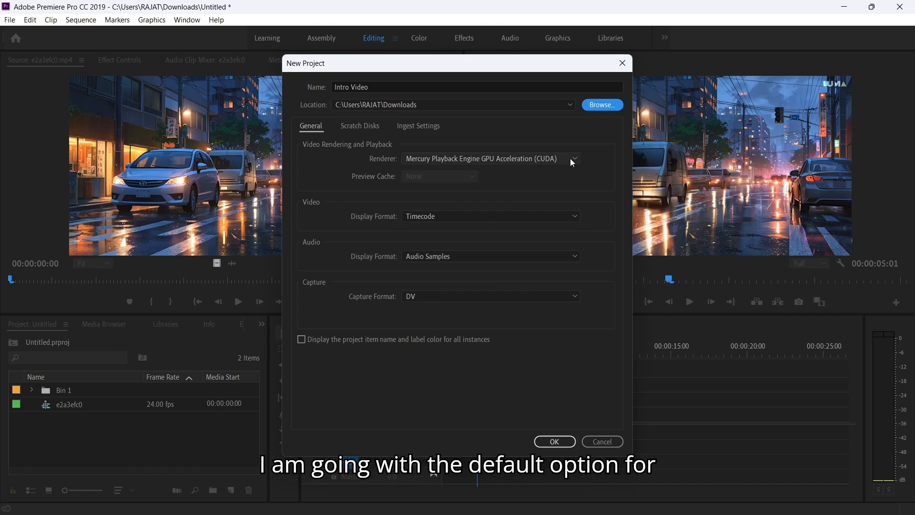
- Keep Mercury Playback Engine GPU Acceleration (CUDA) as the renderer and choose DV as the capture format
{"action": "left_click", "coordinate": [544, 160]}
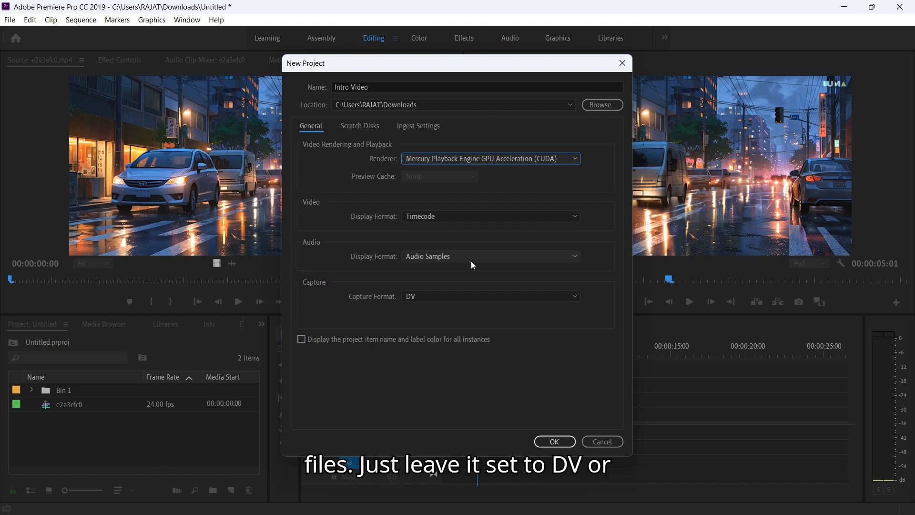
{"action": "left_click", "coordinate": [472, 296]}
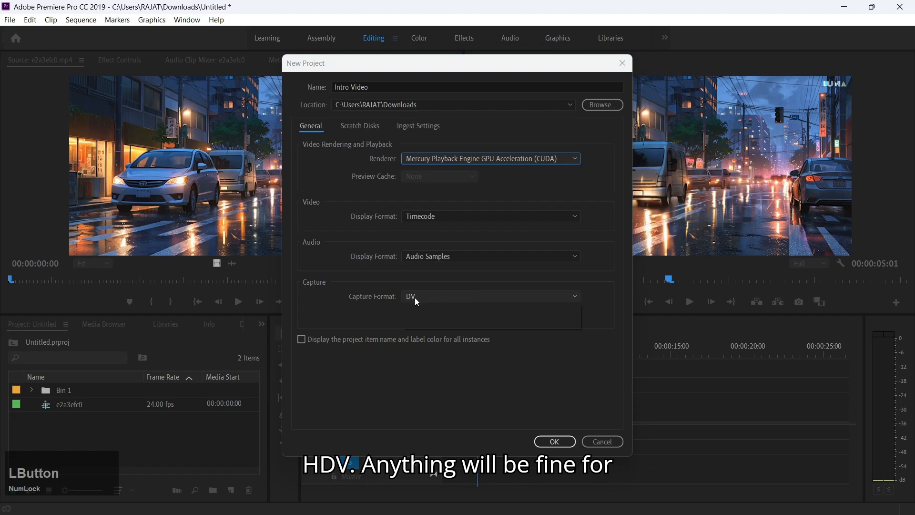
{"action": "left_click", "coordinate": [434, 308]}
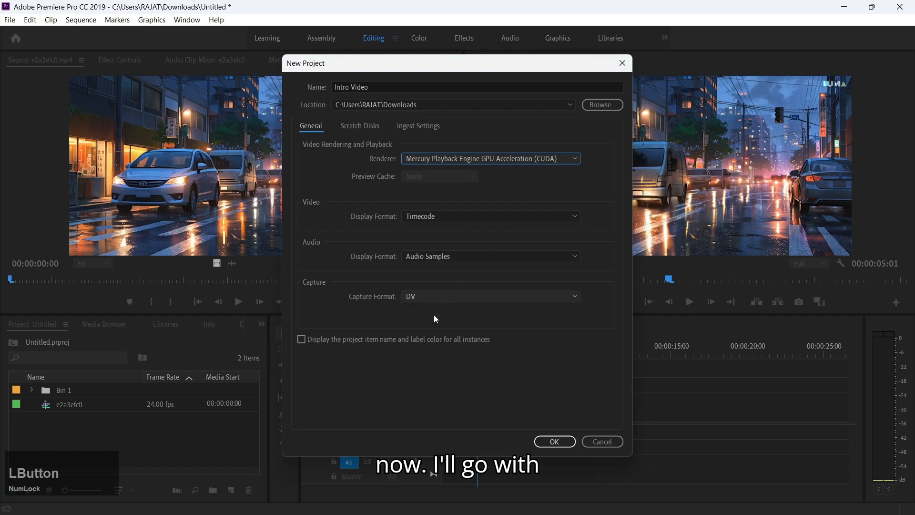
- Review the scratch disk and ingest settings, leaving their defaults, and create the Intro Video project
{"action": "left_click", "coordinate": [366, 126]}
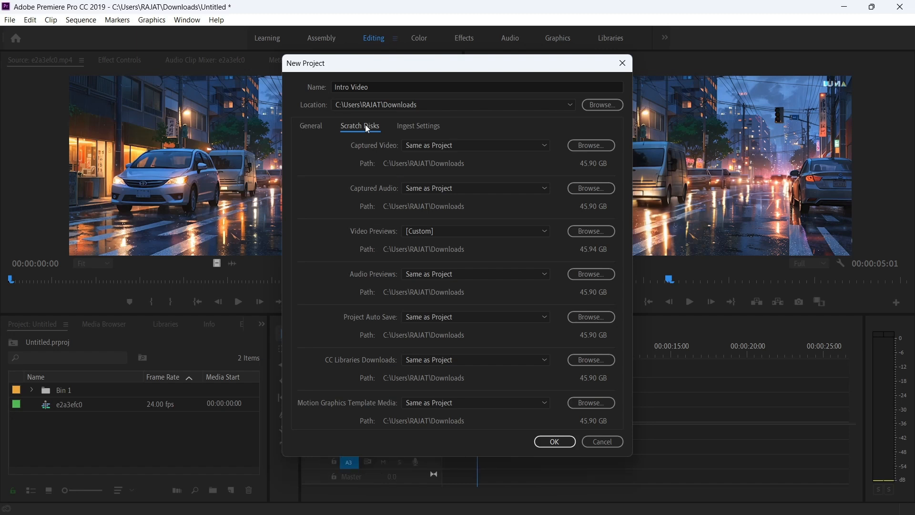
{"action": "left_click", "coordinate": [409, 127]}
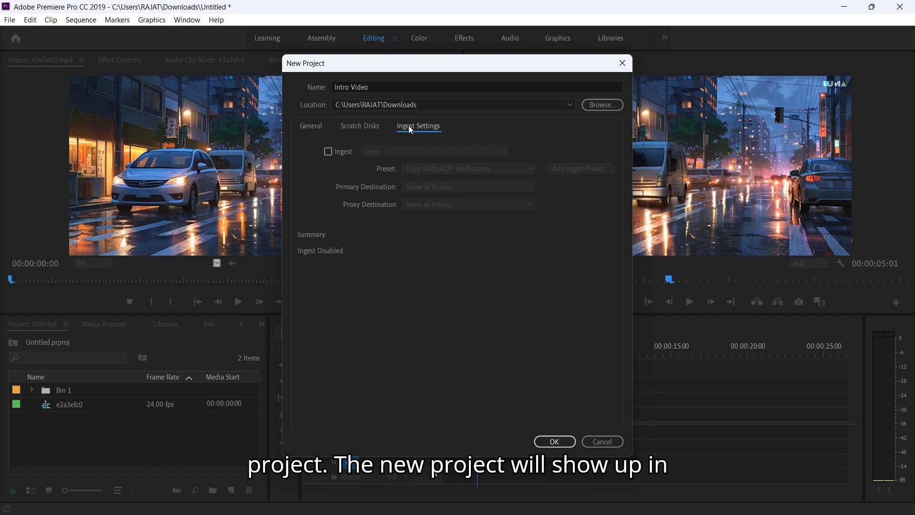
{"action": "left_click", "coordinate": [563, 442]}
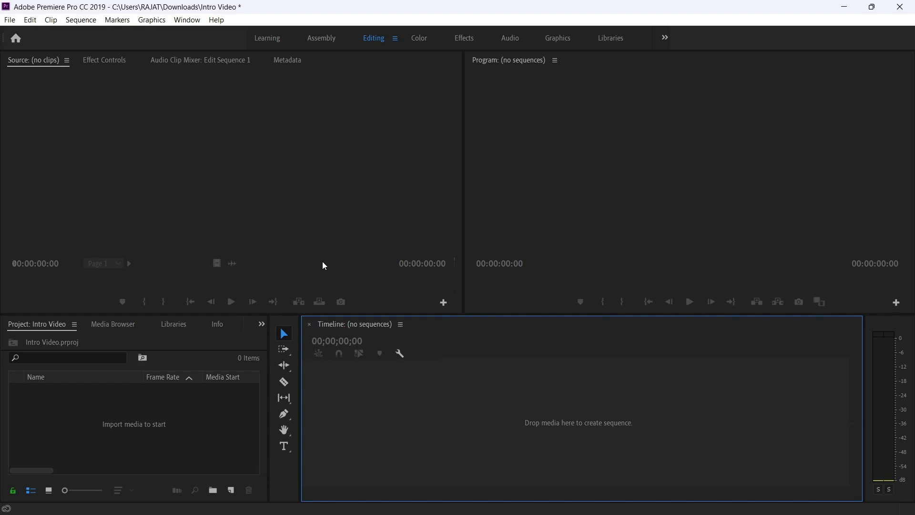
{"action": "left_click", "coordinate": [10, 19]}
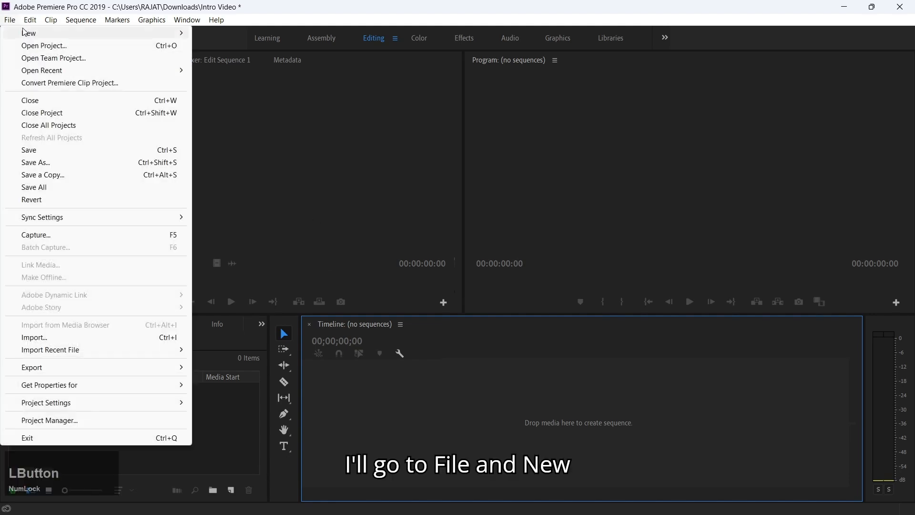
{"action": "mouse_move", "coordinate": [33, 33]}
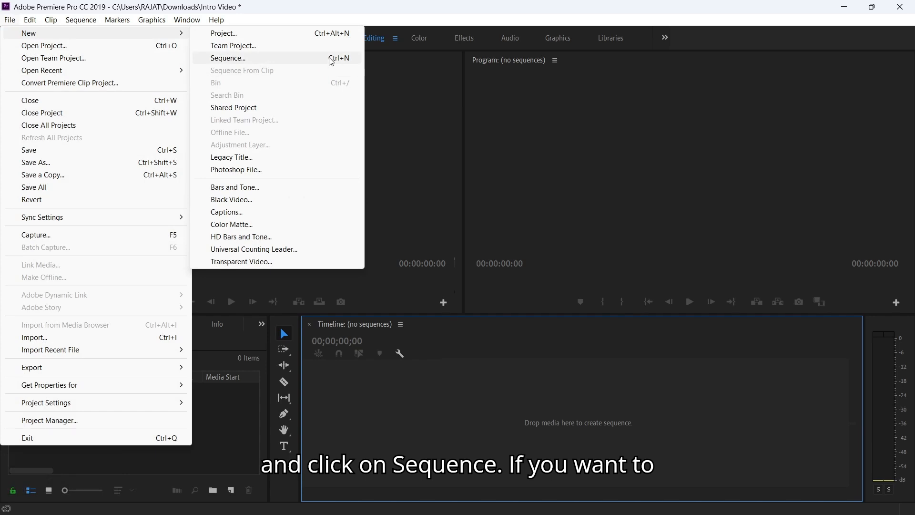
{"action": "left_click", "coordinate": [414, 81]}
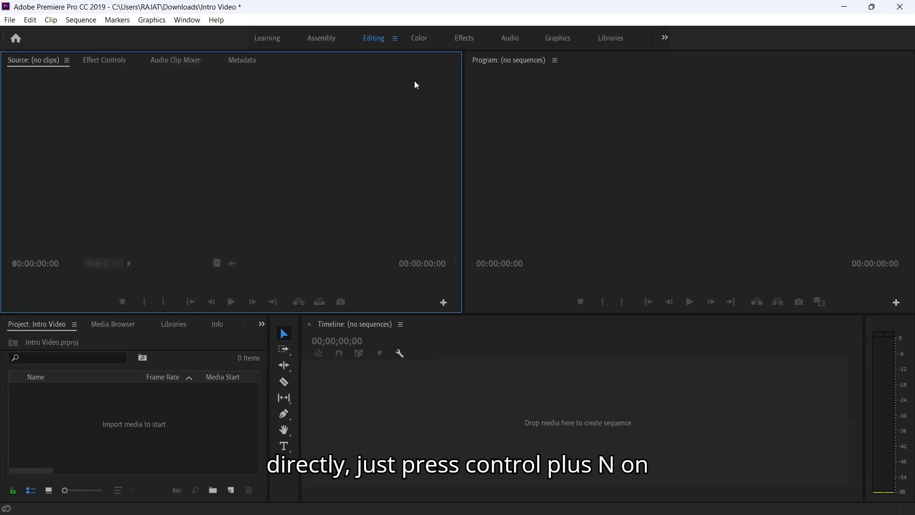
- Start a new sequence and select the ARRI 1080p 30 preset
{"action": "key", "text": "ctrl"}
{"action": "key", "text": "ctrl+n"}
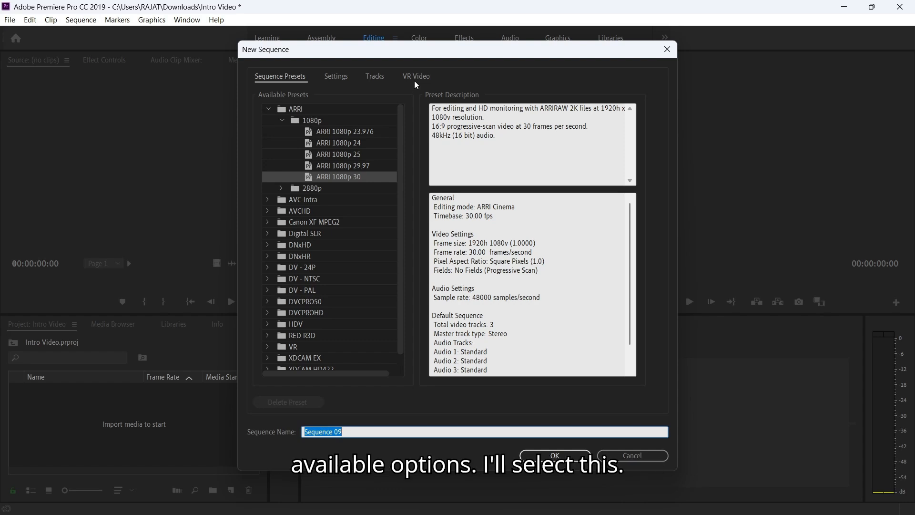
{"action": "left_click", "coordinate": [346, 179]}
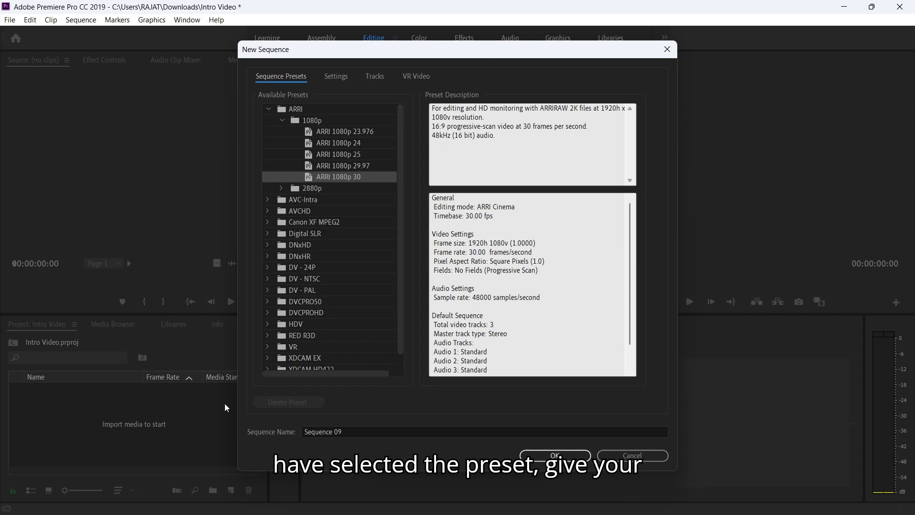
- Name the sequence Edit Sequence 1 and create it
{"action": "left_click", "coordinate": [347, 432]}
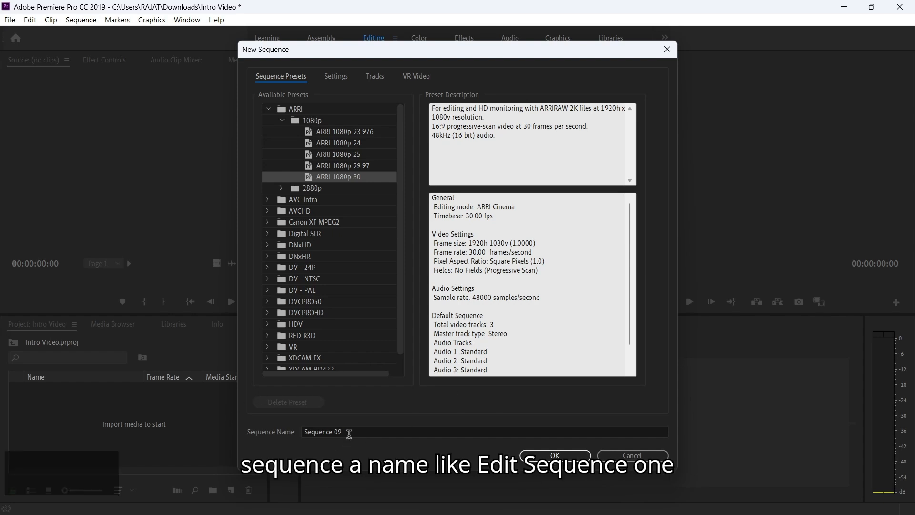
{"action": "key", "text": "Right"}
{"action": "key", "text": "Left"}
{"action": "double_click", "coordinate": [344, 433]}
{"action": "type", "text": "1"}
{"action": "key", "text": "Left"}
{"action": "key", "text": "Right"}
{"action": "key", "text": "Left"}
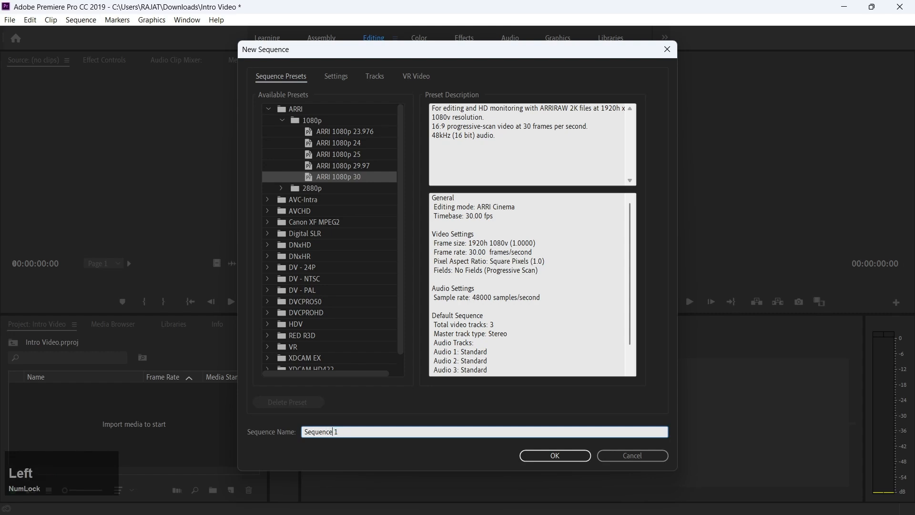
{"action": "key", "text": "Caps_Lock"}
{"action": "key", "text": "Caps_Lock"}
{"action": "type", "text": "Edit"}
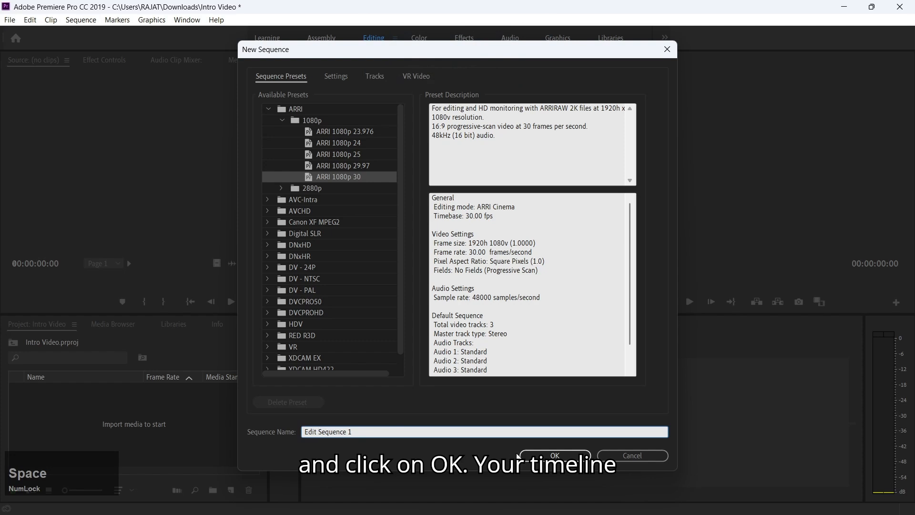
{"action": "left_click", "coordinate": [541, 456]}
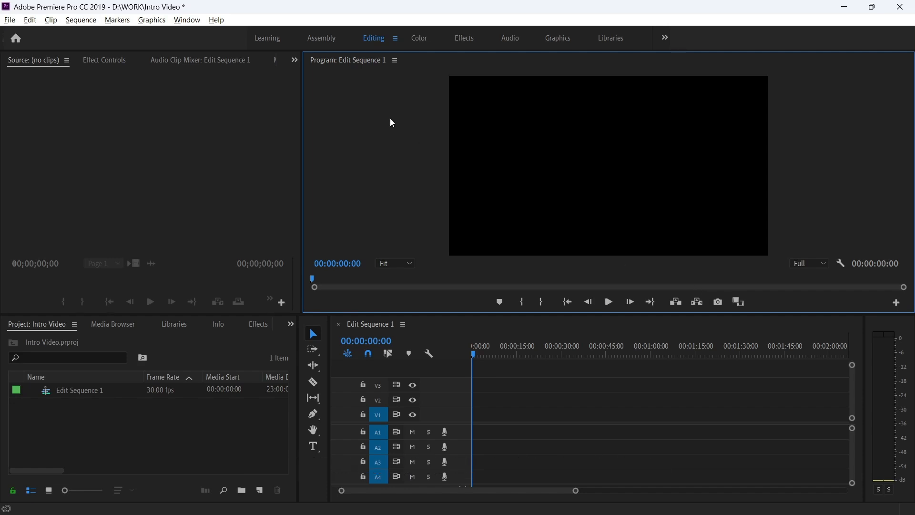
- Import Video.mp4 from the Downloads folder into the project
{"action": "left_click", "coordinate": [12, 20]}
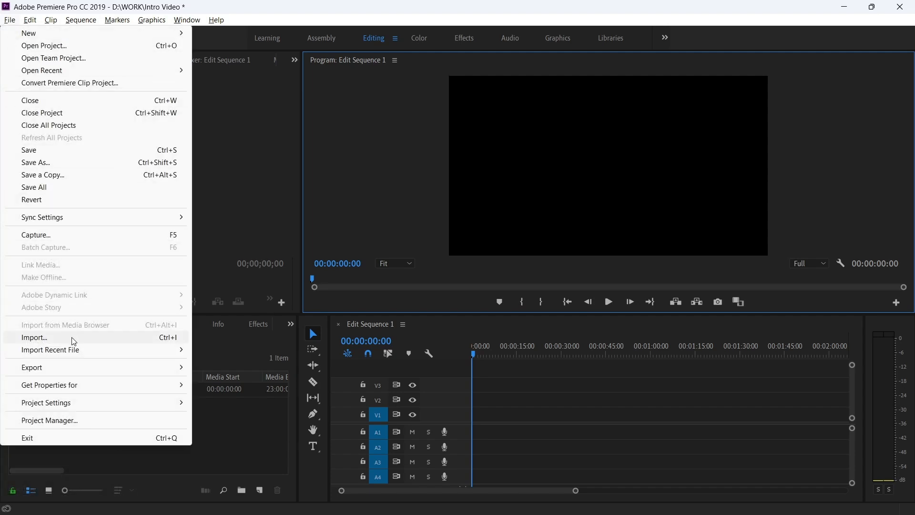
{"action": "left_click", "coordinate": [250, 438]}
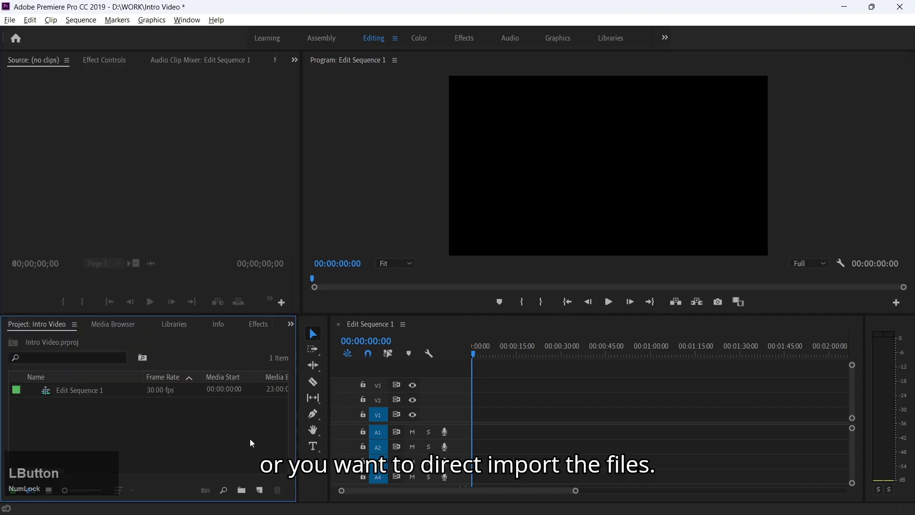
{"action": "key", "text": "ctrl"}
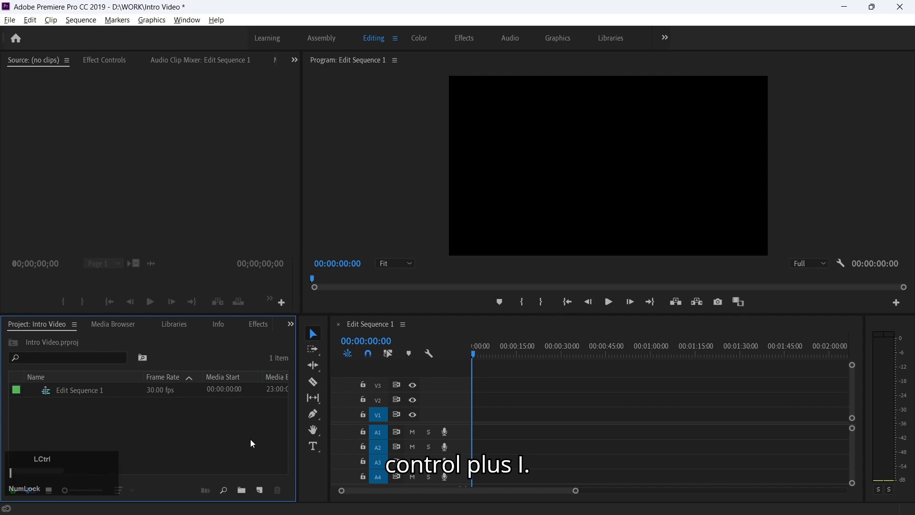
{"action": "key", "text": "ctrl+i"}
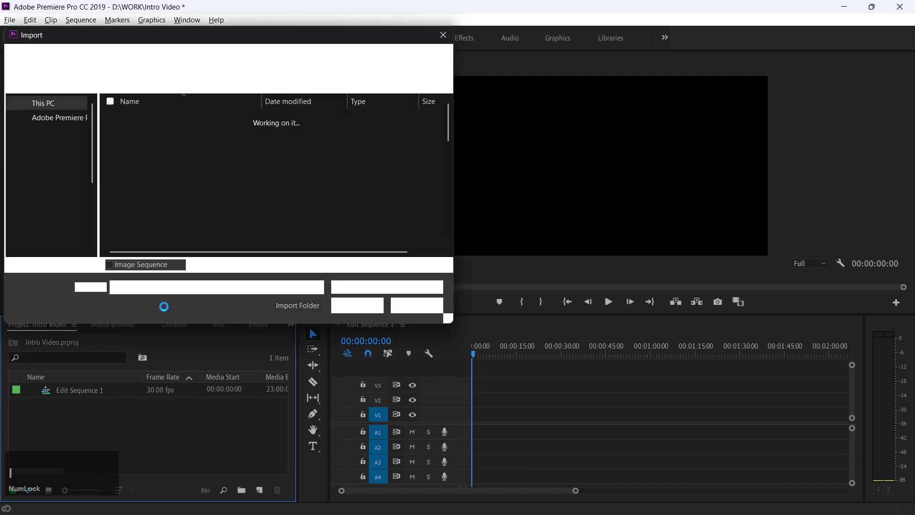
{"action": "scroll", "coordinate": [43, 162], "scroll_direction": "up", "scroll_amount": 3}
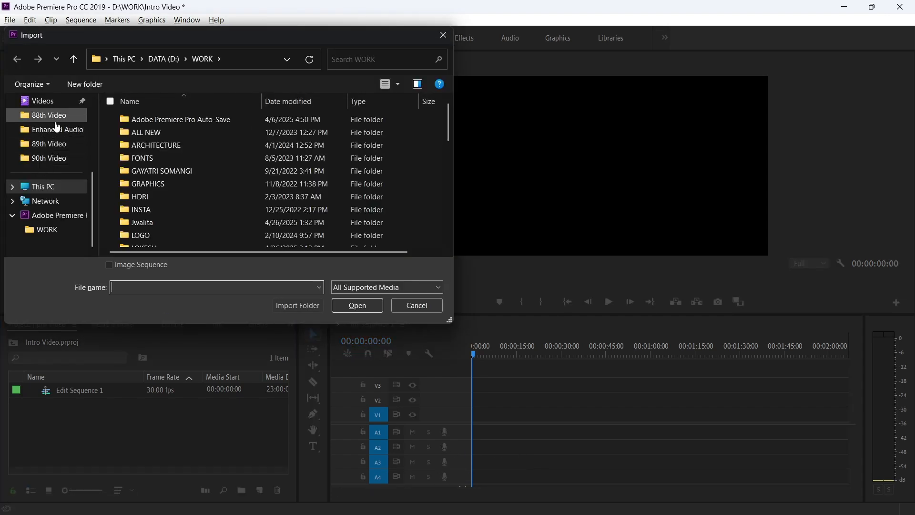
{"action": "left_click", "coordinate": [47, 130]}
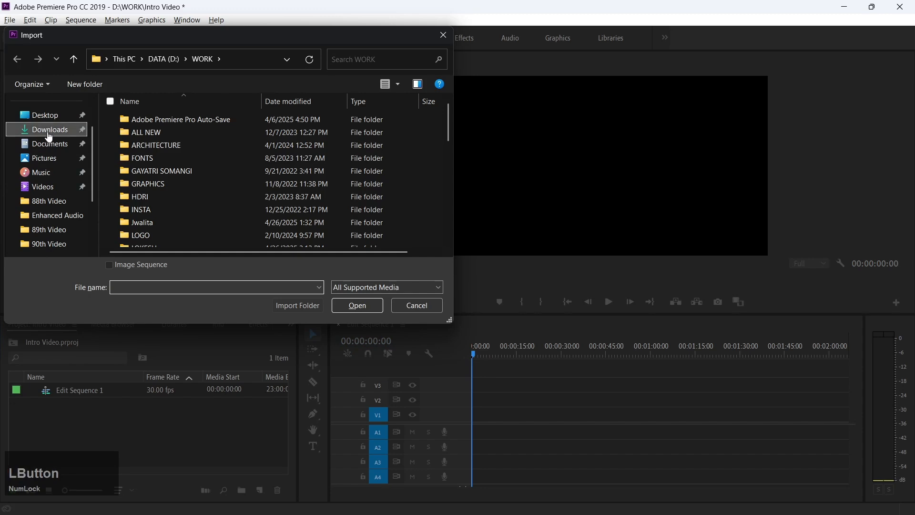
{"action": "double_click", "coordinate": [184, 153]}
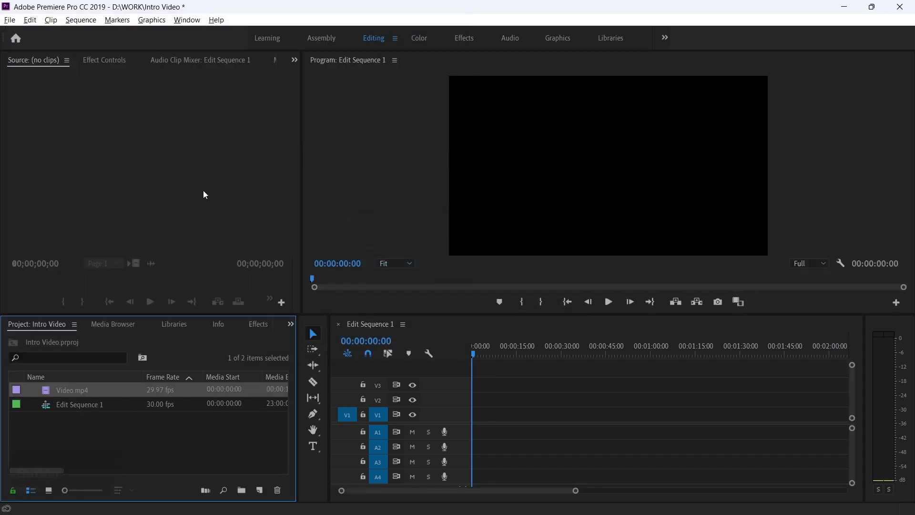
- Import Audio.mp3 from the Downloads folder into the project
{"action": "key", "text": "ctrl"}
{"action": "key", "text": "ctrl+i"}
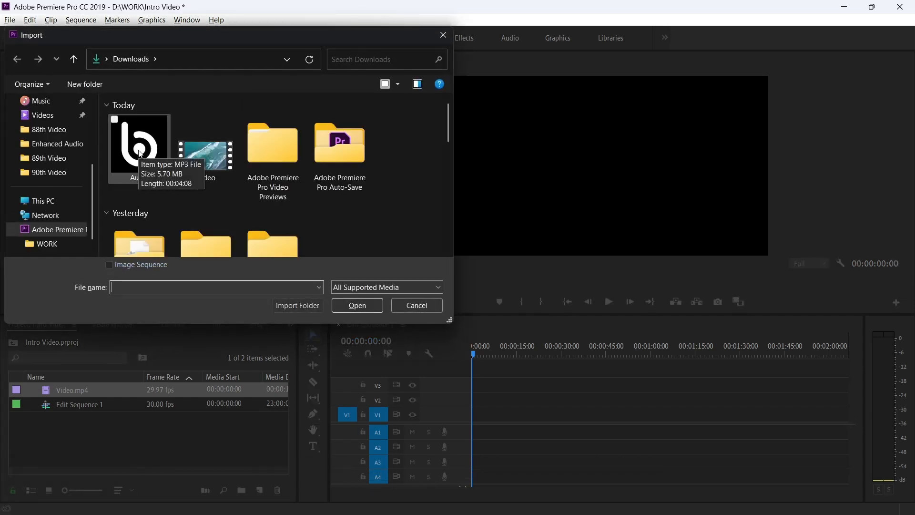
{"action": "left_click", "coordinate": [140, 154]}
{"action": "left_click", "coordinate": [341, 306]}
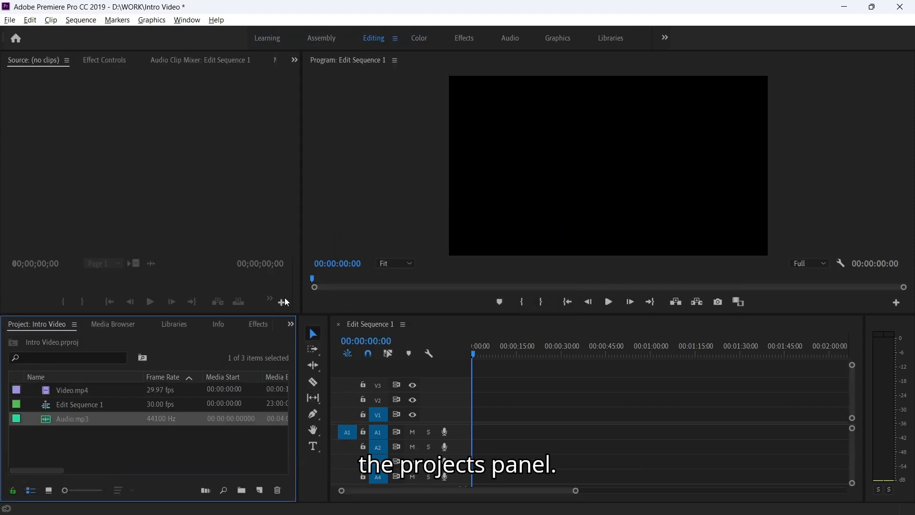
- Place Video.mp4 at the start of track V1 in Edit Sequence 1, keeping the existing sequence settings
{"action": "left_click", "coordinate": [114, 416]}
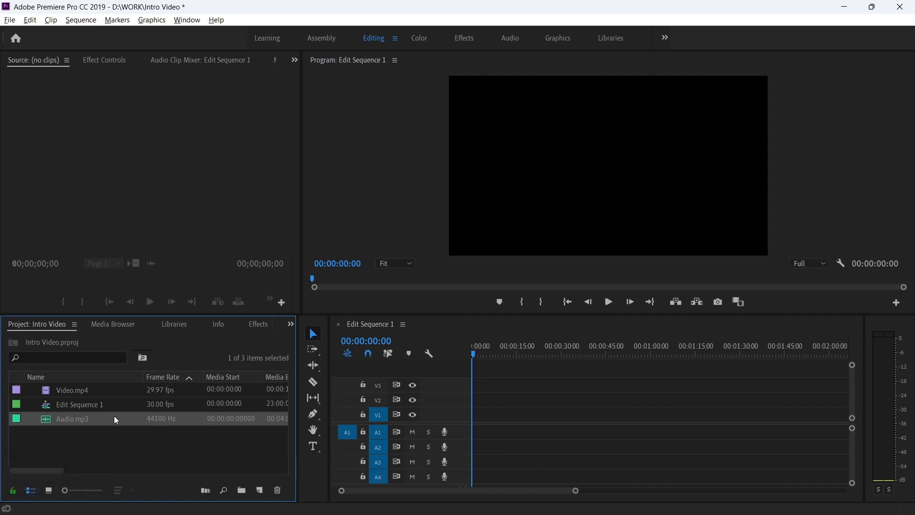
{"action": "left_click_drag", "start_coordinate": [71, 388], "coordinate": [471, 405]}
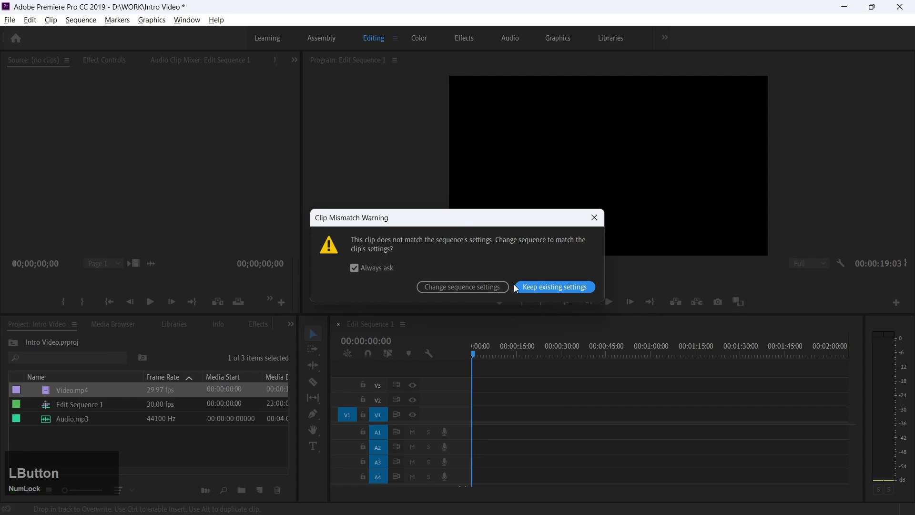
{"action": "left_click", "coordinate": [531, 286]}
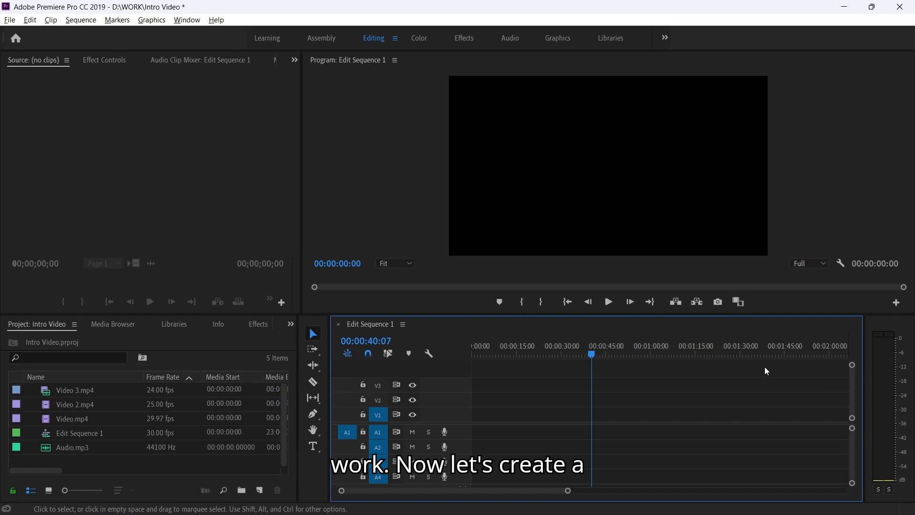
{"action": "left_click", "coordinate": [242, 492]}
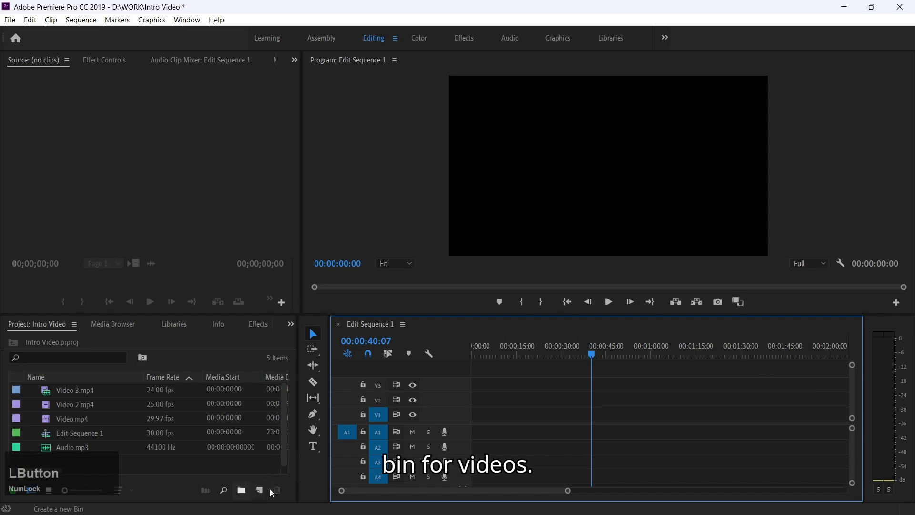
{"action": "left_click", "coordinate": [242, 492]}
{"action": "key", "text": "ctrl+z"}
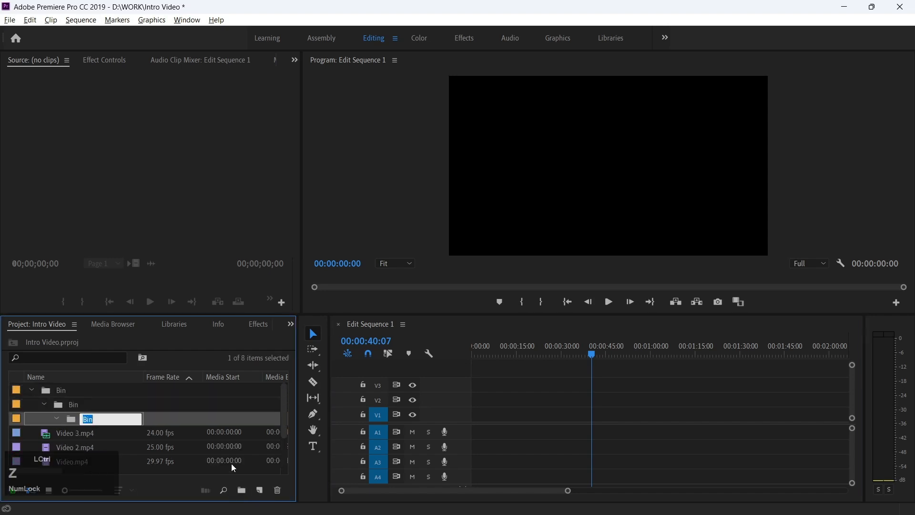
{"action": "key", "text": "ctrl+z"}
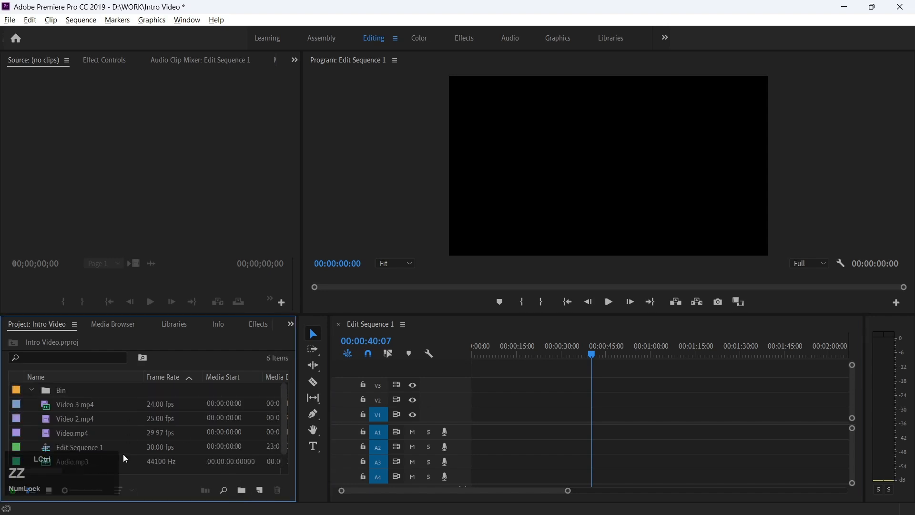
{"action": "key", "text": "ctrl+z"}
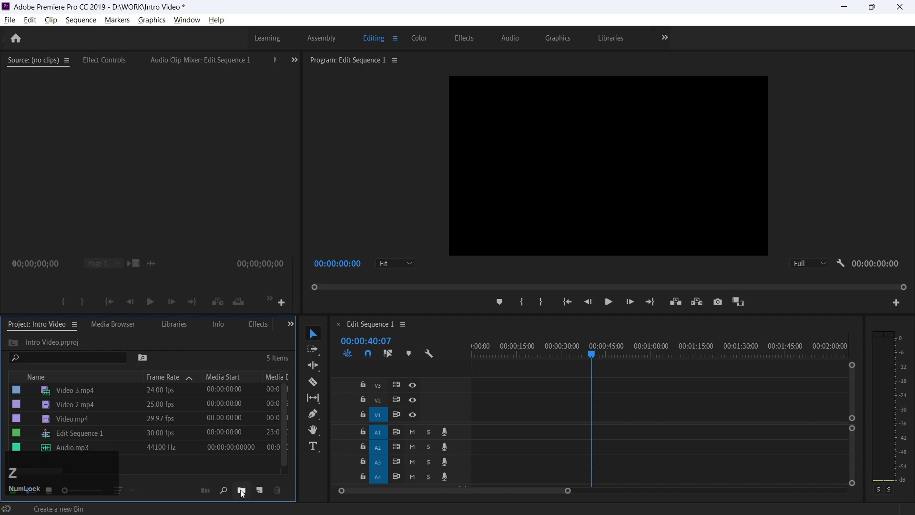
- Create a new bin at the project's root level and name it Videos
{"action": "left_click", "coordinate": [242, 492]}
{"action": "key", "text": "Caps_Lock"}
{"action": "type", "text": "V"}
{"action": "key", "text": "Caps_Lock"}
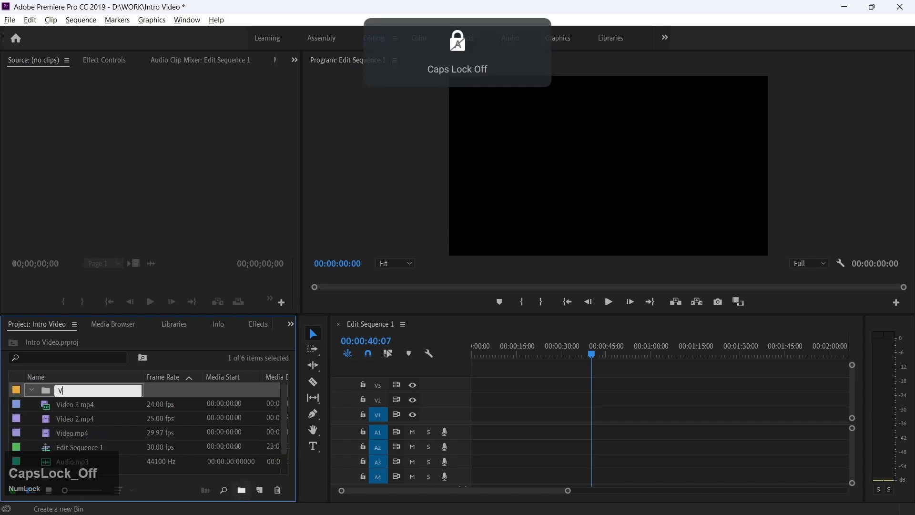
{"action": "type", "text": "ideos"}
{"action": "key", "text": "Return"}
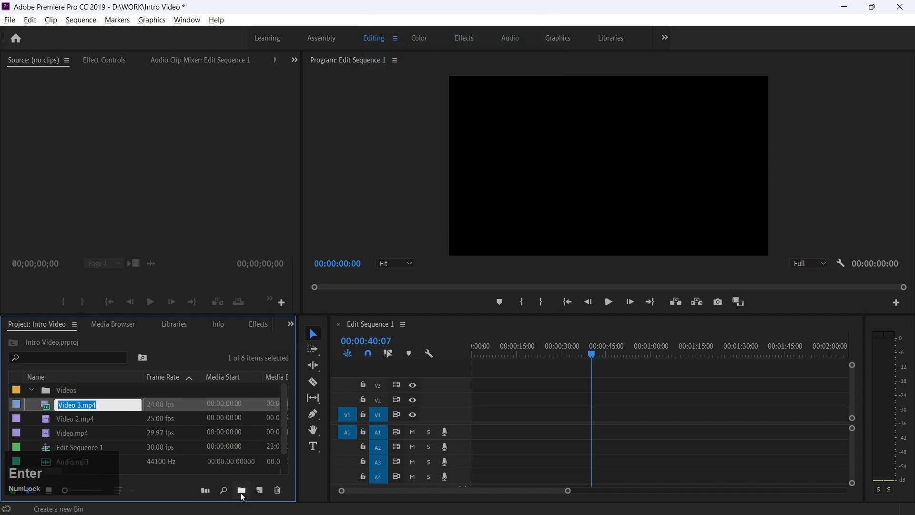
- Move Video 3.mp4, Video 2.mp4 and Video.mp4 into the Videos bin and collapse it
{"action": "left_click", "coordinate": [97, 439]}
{"action": "left_click", "coordinate": [86, 433], "text": "shift"}
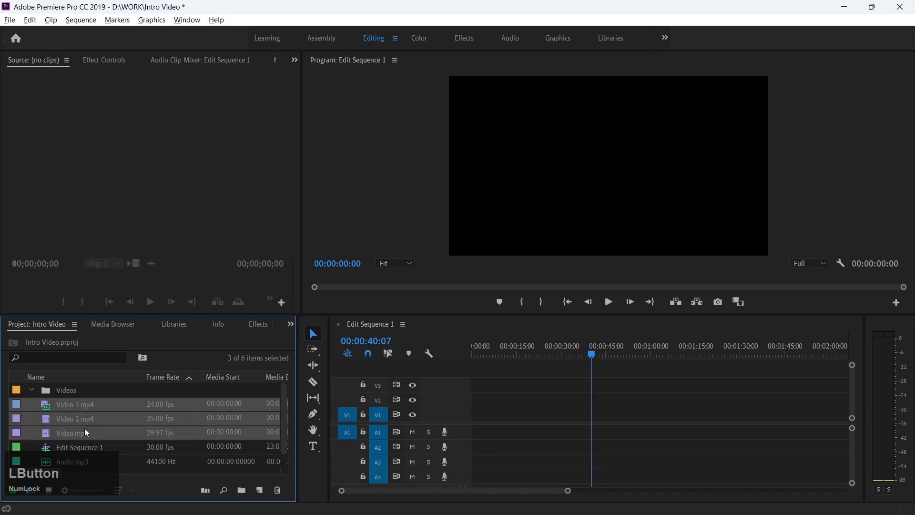
{"action": "left_click_drag", "start_coordinate": [92, 404], "coordinate": [80, 393]}
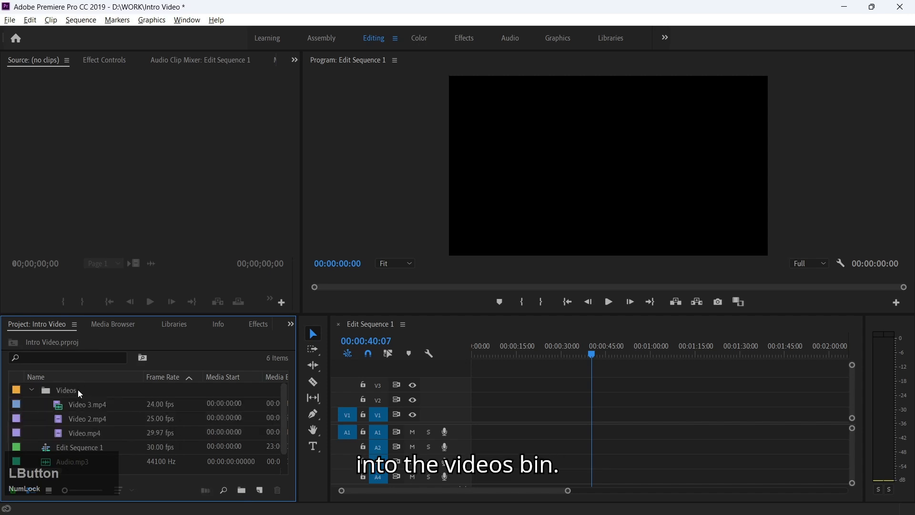
{"action": "left_click", "coordinate": [32, 390]}
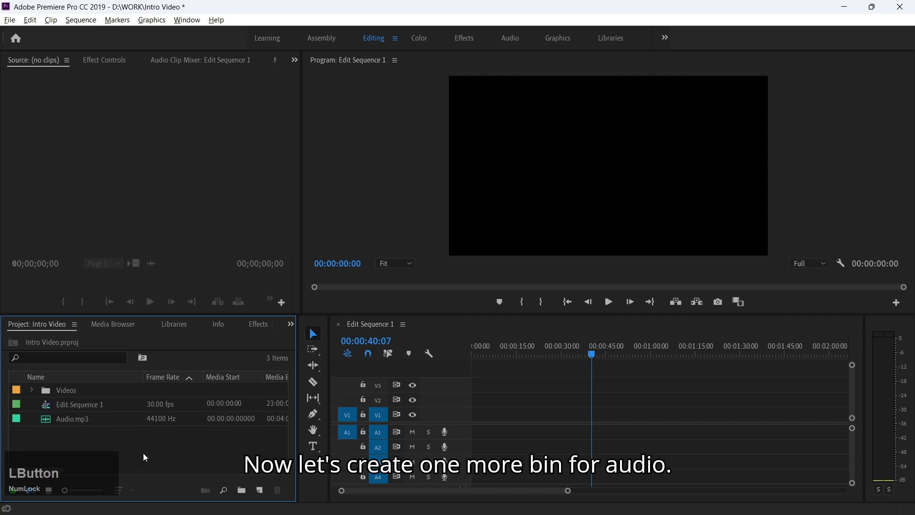
- Create another bin in the project and name it Audio
{"action": "left_click", "coordinate": [241, 491]}
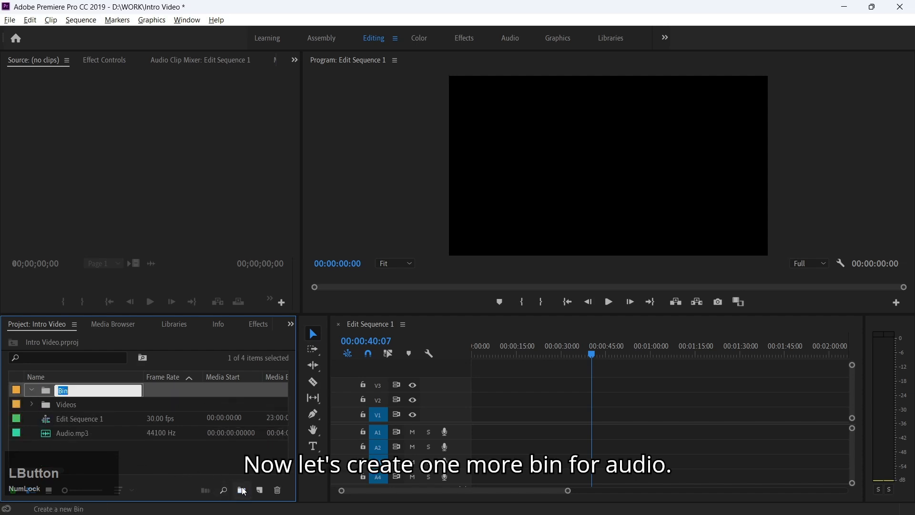
{"action": "key", "text": "Caps_Lock"}
{"action": "type", "text": "A"}
{"action": "key", "text": "Caps_Lock"}
{"action": "type", "text": "udio"}
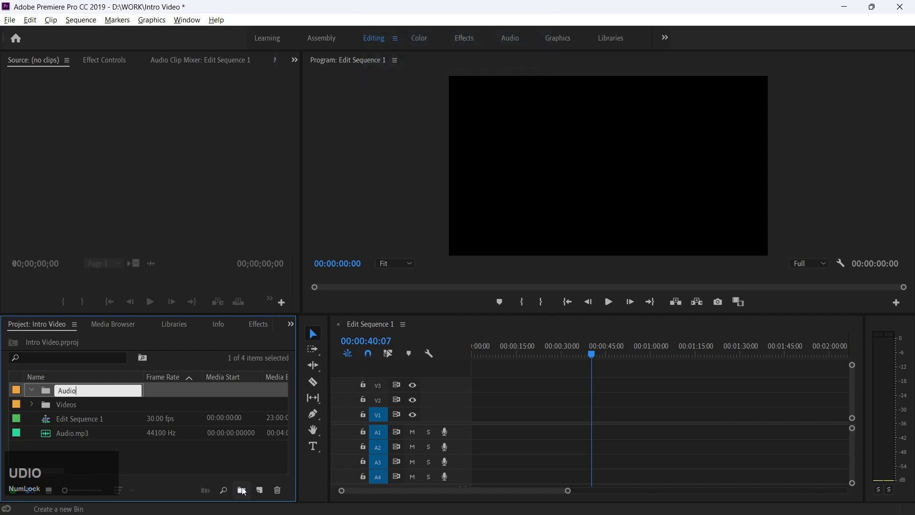
{"action": "key", "text": "Return"}
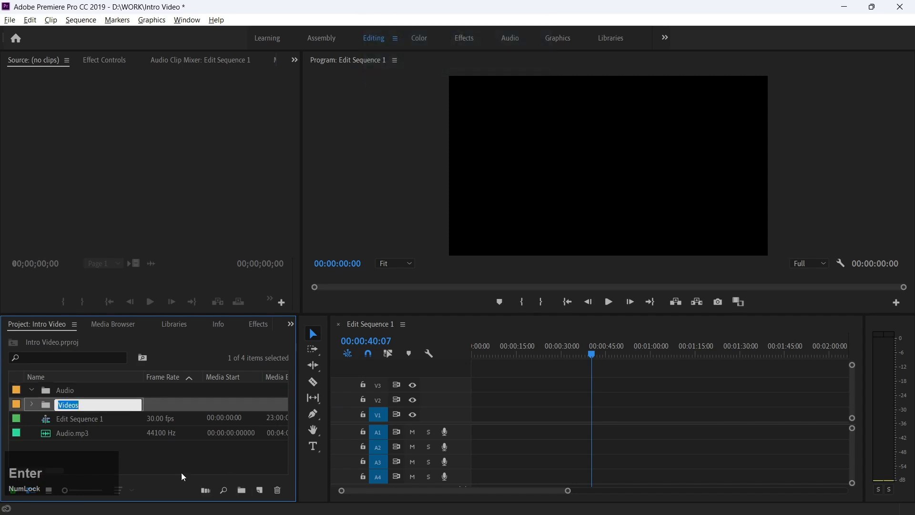
- Move Audio.mp3 into the Audio bin
{"action": "left_click", "coordinate": [102, 435]}
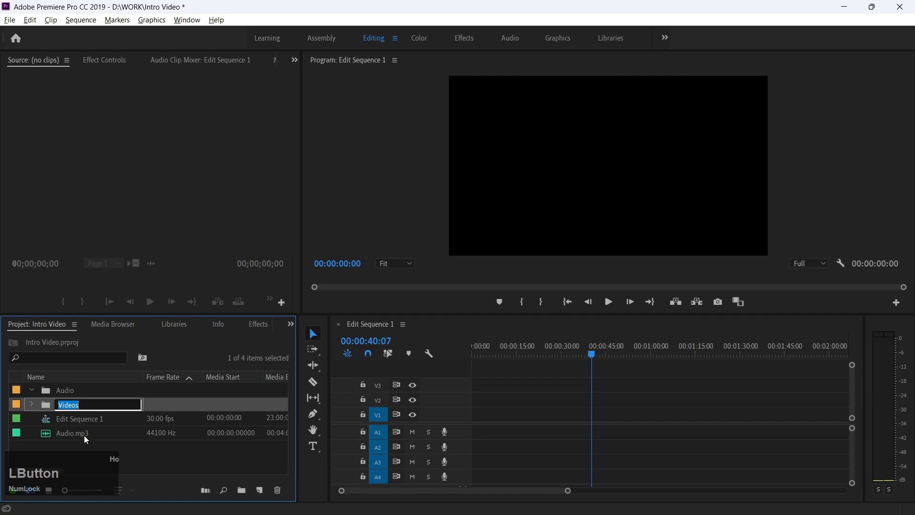
{"action": "left_click", "coordinate": [84, 435]}
{"action": "left_click_drag", "start_coordinate": [80, 434], "coordinate": [87, 393]}
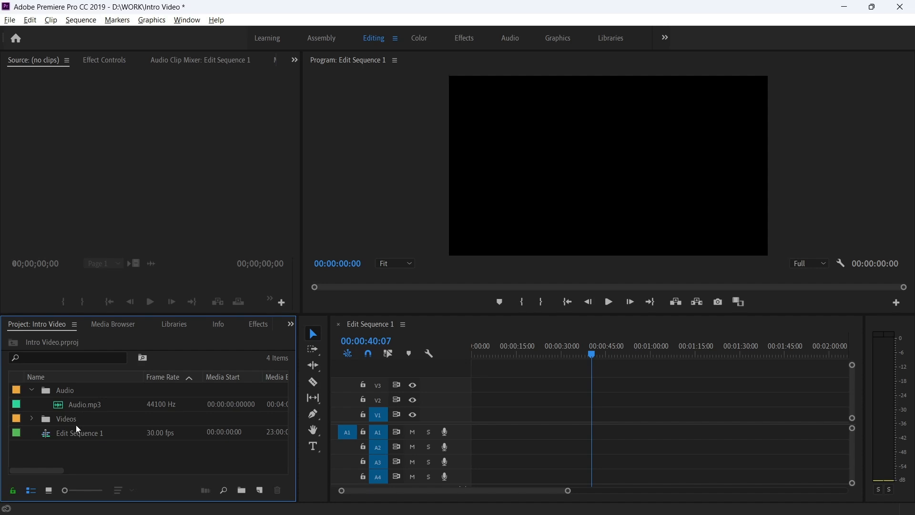
- Add Video.mp4 from the Videos bin to the beginning of V1, keeping the existing sequence settings
{"action": "left_click", "coordinate": [32, 419]}
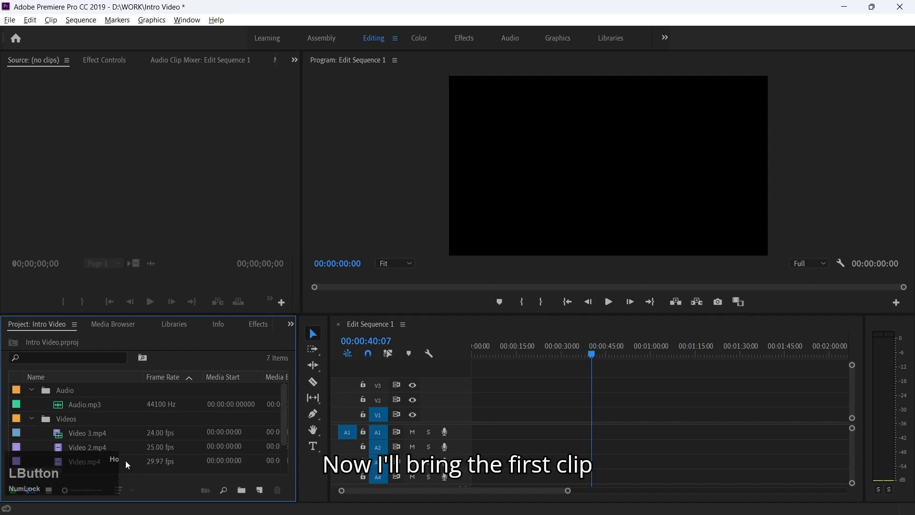
{"action": "left_click_drag", "start_coordinate": [98, 462], "coordinate": [476, 431]}
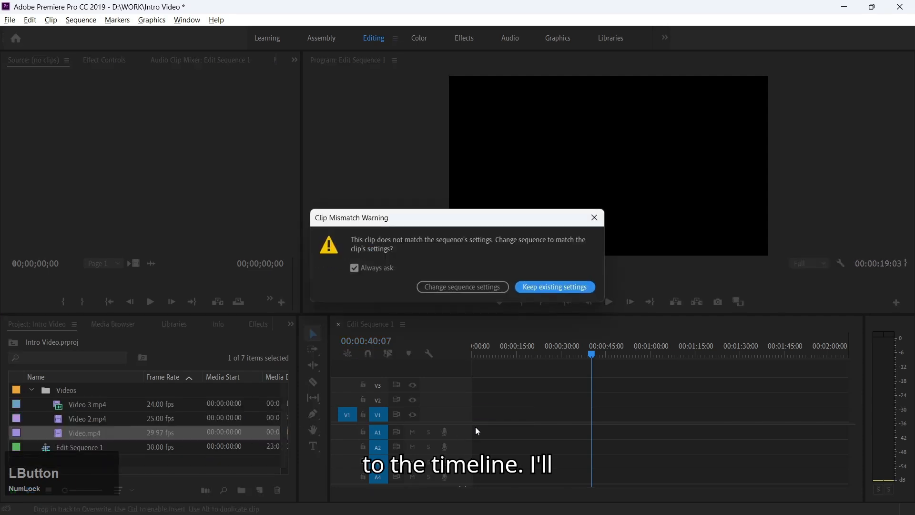
{"action": "left_click", "coordinate": [570, 286]}
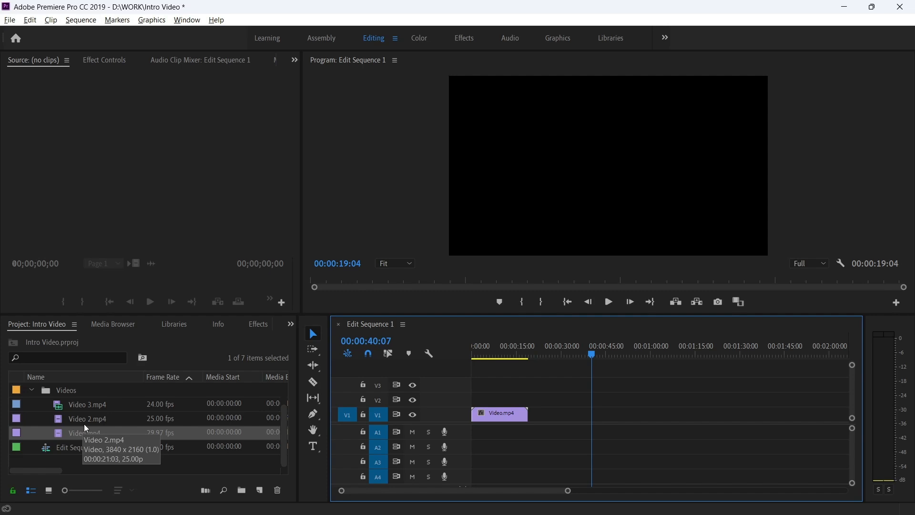
- Add Video 2.mp4 and Video 3.mp4 to V1 after the first clip, leaving gaps, and delete the audio of Video 3.mp4
{"action": "left_click", "coordinate": [89, 413]}
{"action": "left_click_drag", "start_coordinate": [90, 413], "coordinate": [542, 425]}
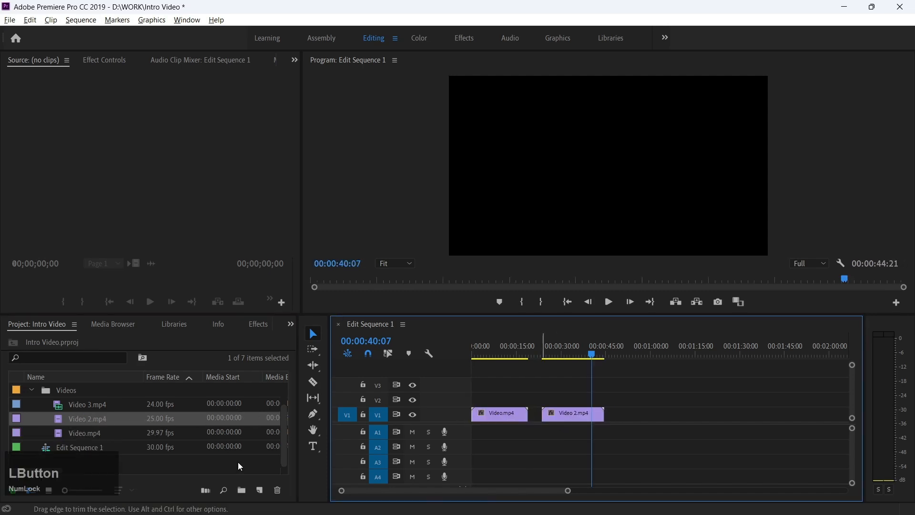
{"action": "left_click_drag", "start_coordinate": [114, 406], "coordinate": [219, 396]}
{"action": "left_click_drag", "start_coordinate": [79, 402], "coordinate": [646, 416]}
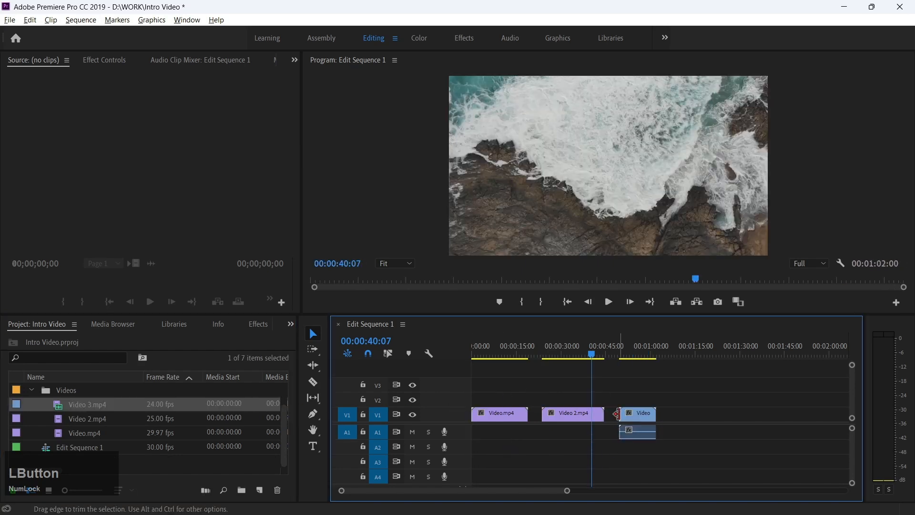
{"action": "key", "text": "Delete"}
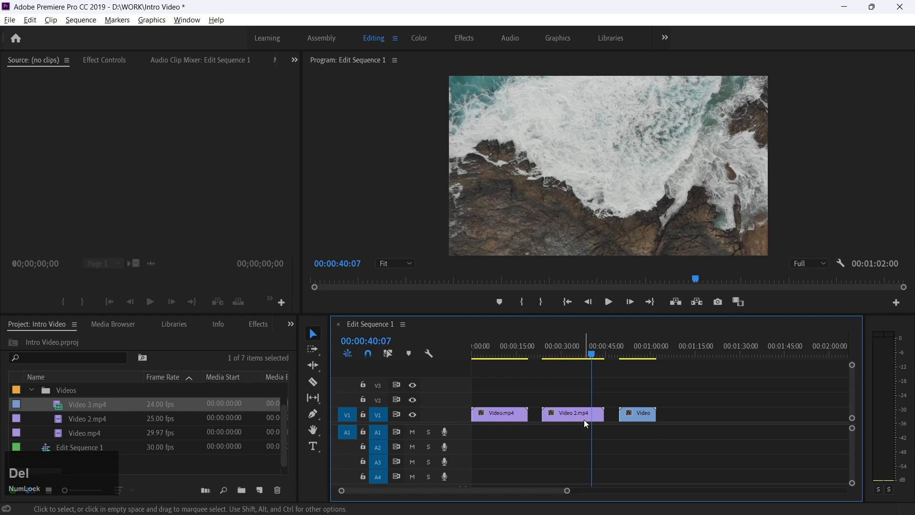
- Ripple delete both gaps between the three clips on V1
{"action": "right_click", "coordinate": [533, 414]}
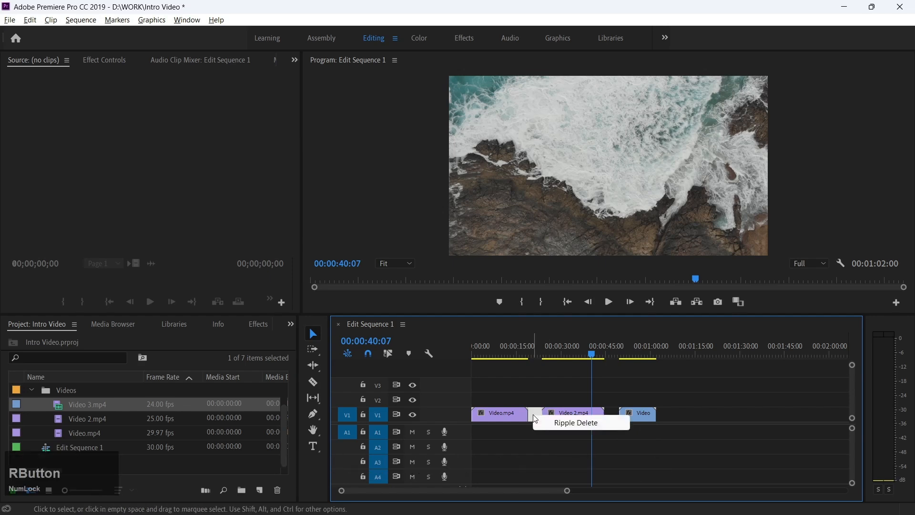
{"action": "left_click", "coordinate": [559, 423]}
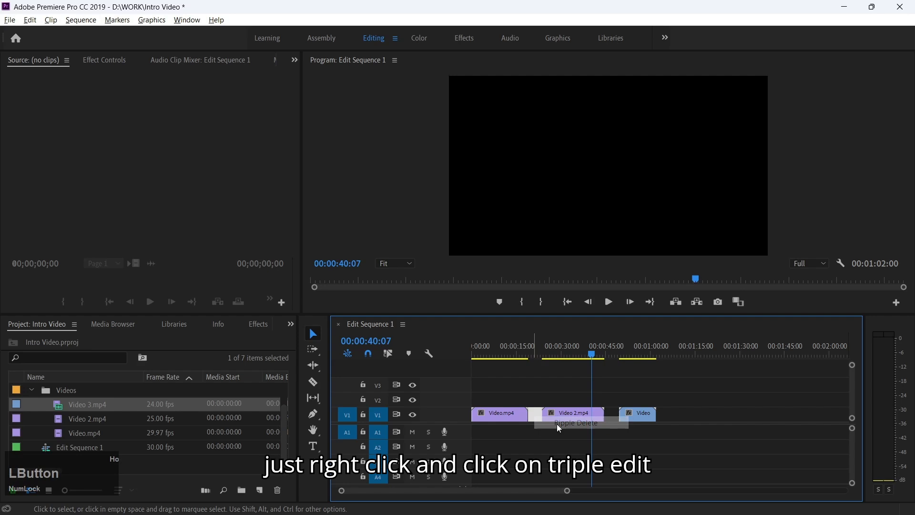
{"action": "left_click", "coordinate": [601, 416]}
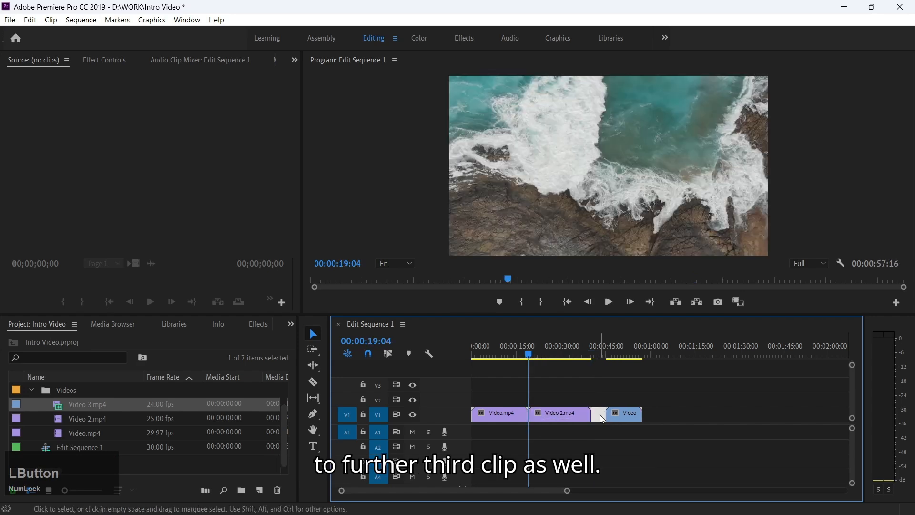
{"action": "right_click", "coordinate": [602, 419]}
{"action": "left_click", "coordinate": [619, 423]}
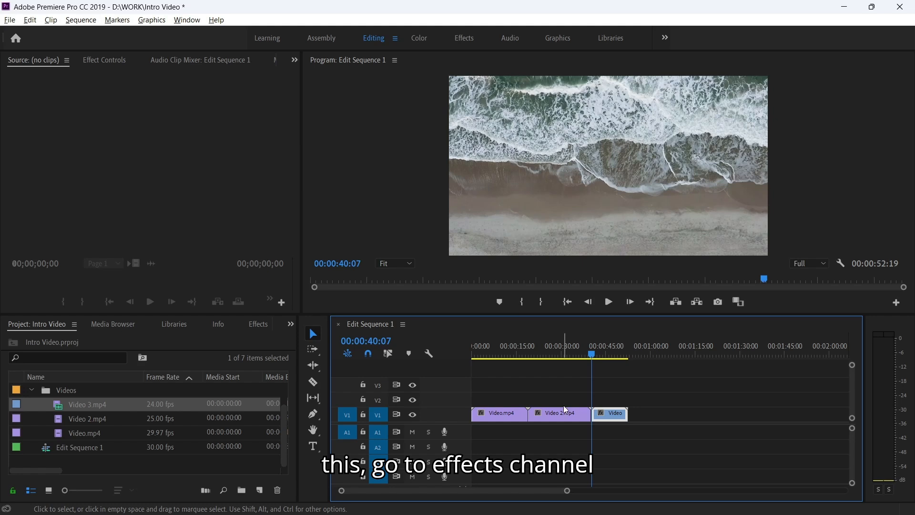
- Find the Cross Dissolve video transition and apply it at the cut between Video.mp4 and Video 2.mp4, accepting repeated frames
{"action": "left_click", "coordinate": [257, 326]}
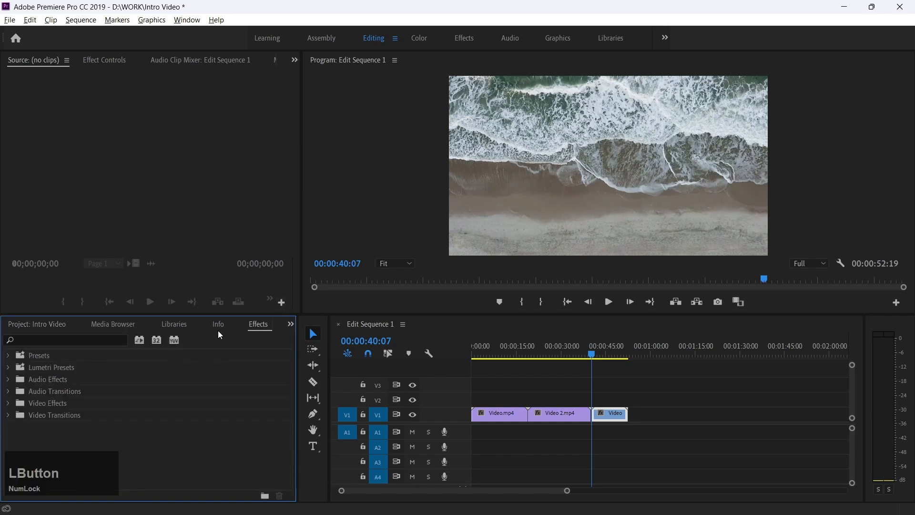
{"action": "left_click", "coordinate": [127, 341]}
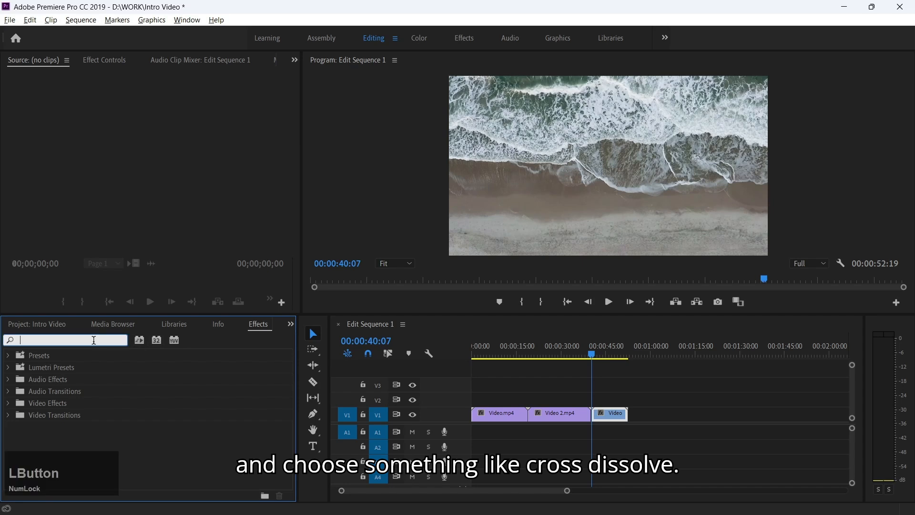
{"action": "type", "text": "cr"}
{"action": "type", "text": "oss "}
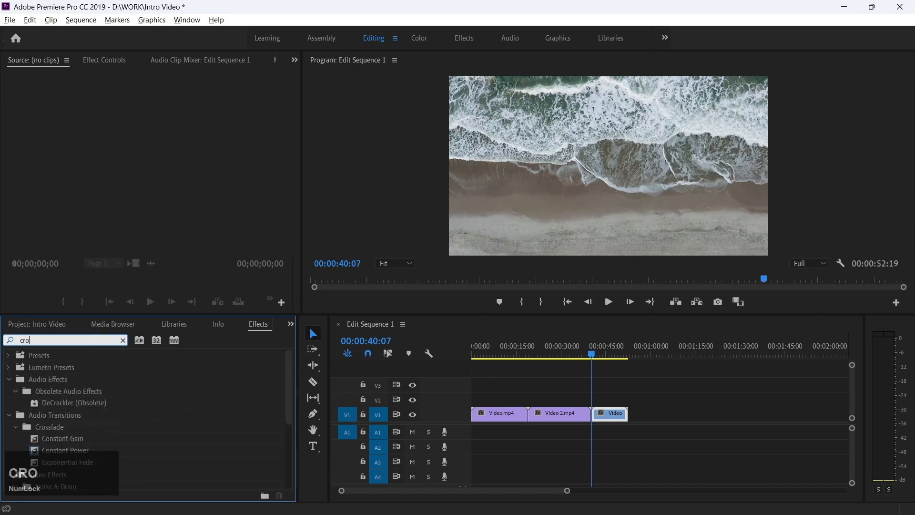
{"action": "type", "text": "di"}
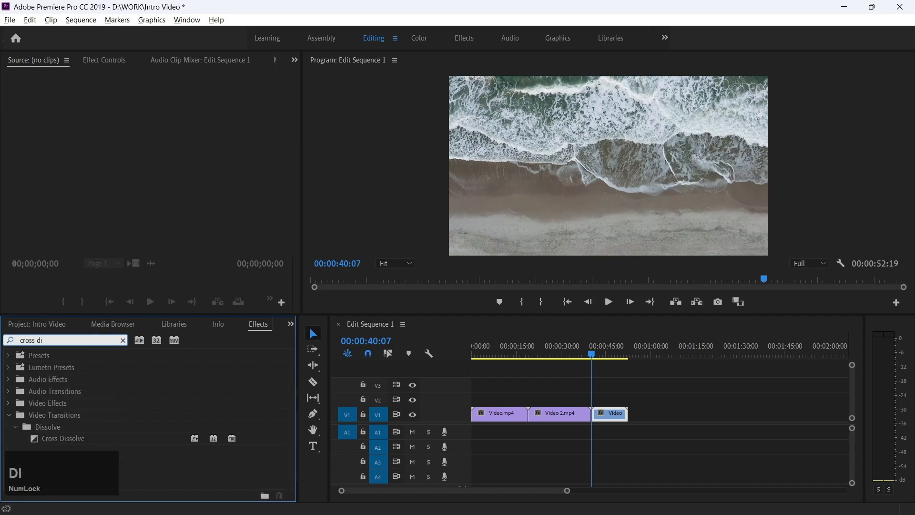
{"action": "left_click_drag", "start_coordinate": [76, 436], "coordinate": [529, 417]}
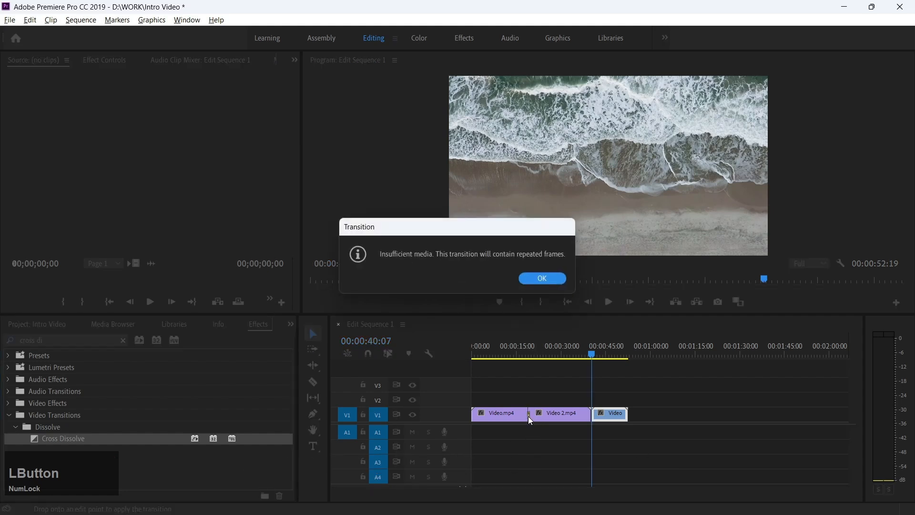
{"action": "left_click", "coordinate": [545, 278]}
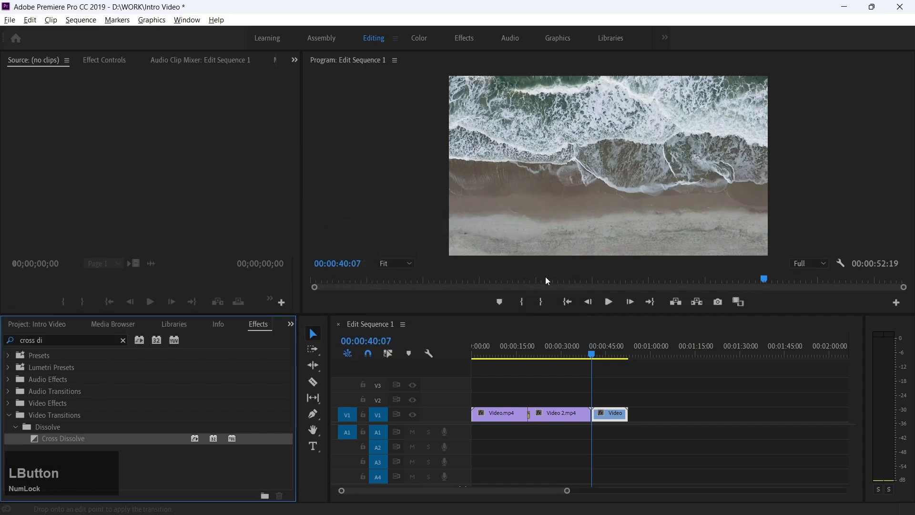
- Set the duration of the Cross Dissolve between Video.mp4 and Video 2.mp4 to 00:00:02:00 and play the transition back
{"action": "left_click", "coordinate": [524, 357]}
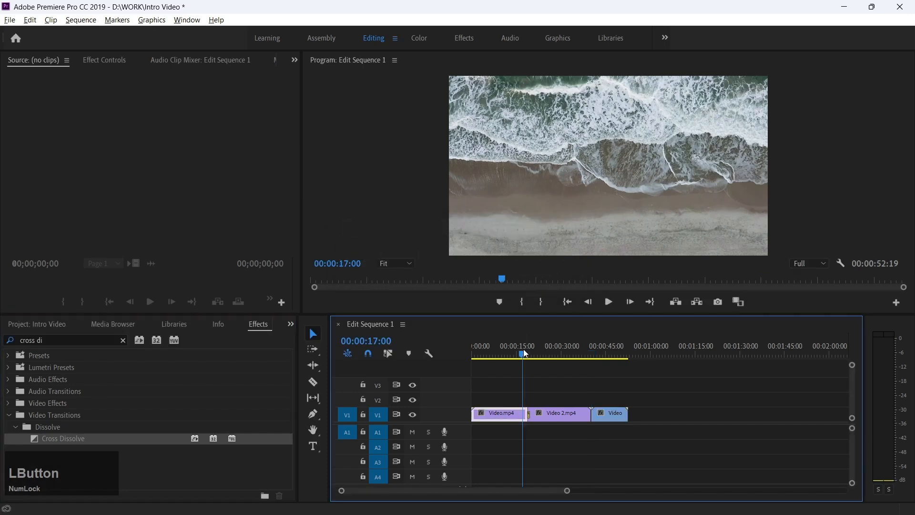
{"action": "left_click_drag", "start_coordinate": [569, 493], "coordinate": [510, 494]}
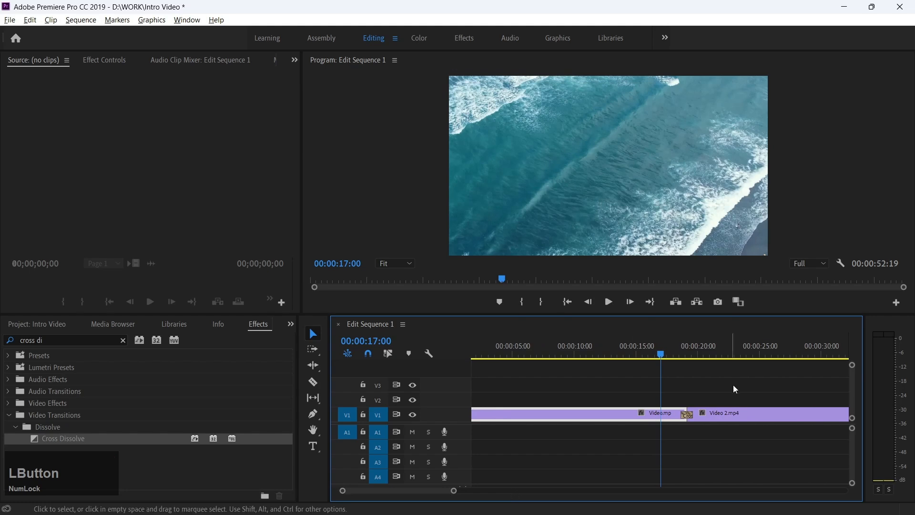
{"action": "left_click", "coordinate": [687, 415]}
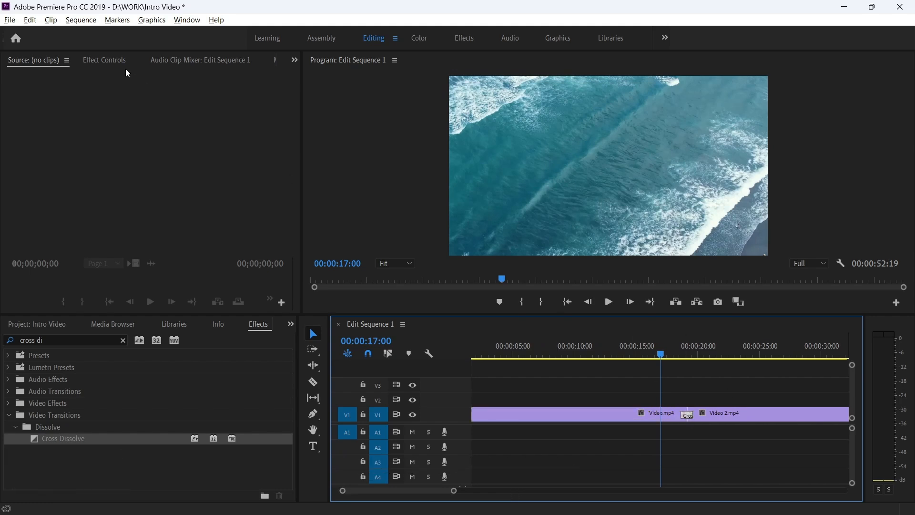
{"action": "left_click", "coordinate": [116, 60]}
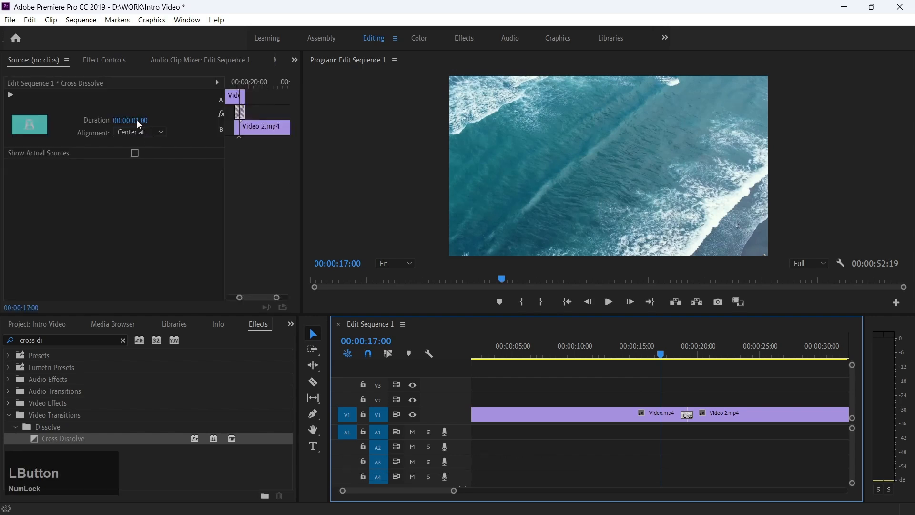
{"action": "left_click", "coordinate": [137, 121]}
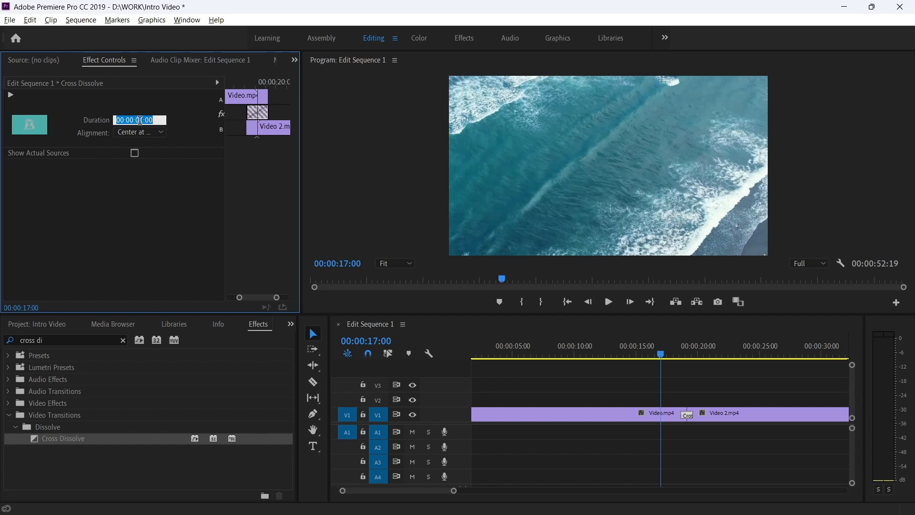
{"action": "key", "text": "Left"}
{"action": "key", "text": "Left"}
{"action": "key", "text": "Left"}
{"action": "key", "text": "Left"}
{"action": "key", "text": "Right"}
{"action": "key", "text": "shift+Right"}
{"action": "type", "text": "2"}
{"action": "key", "text": "Return"}
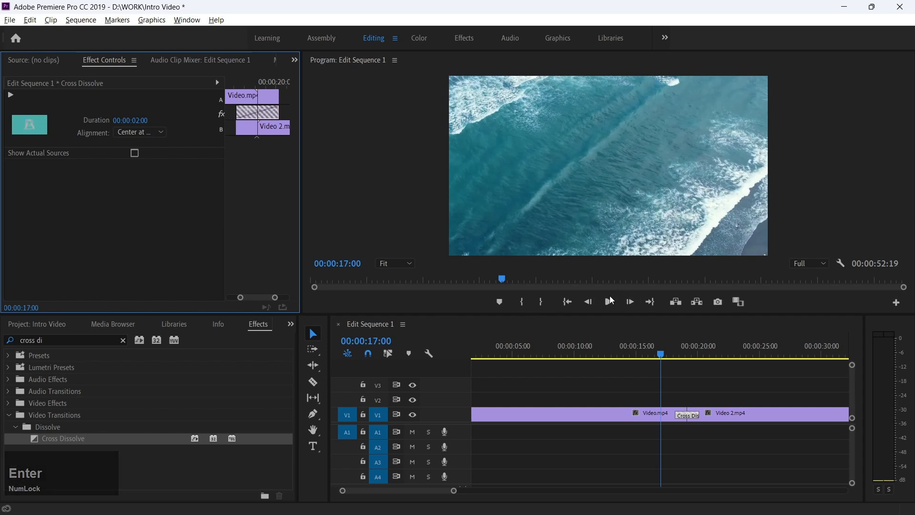
{"action": "left_click", "coordinate": [609, 304]}
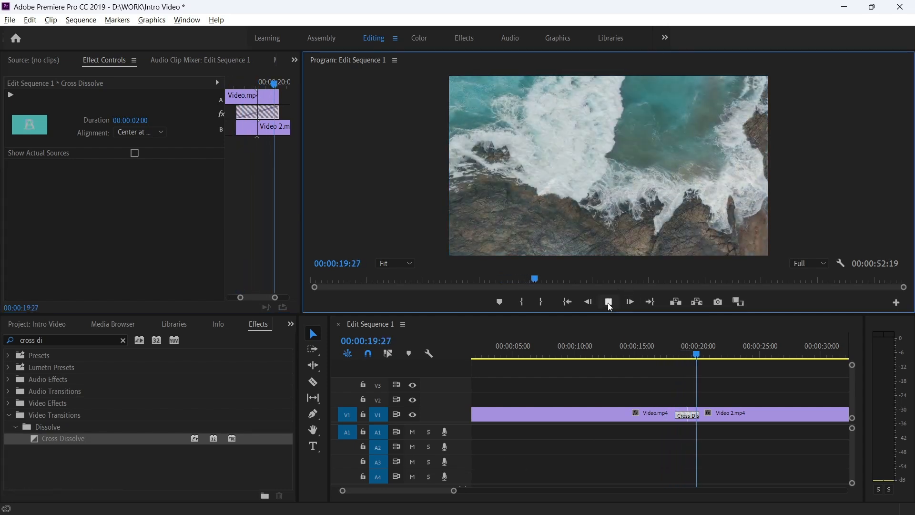
{"action": "left_click", "coordinate": [609, 303]}
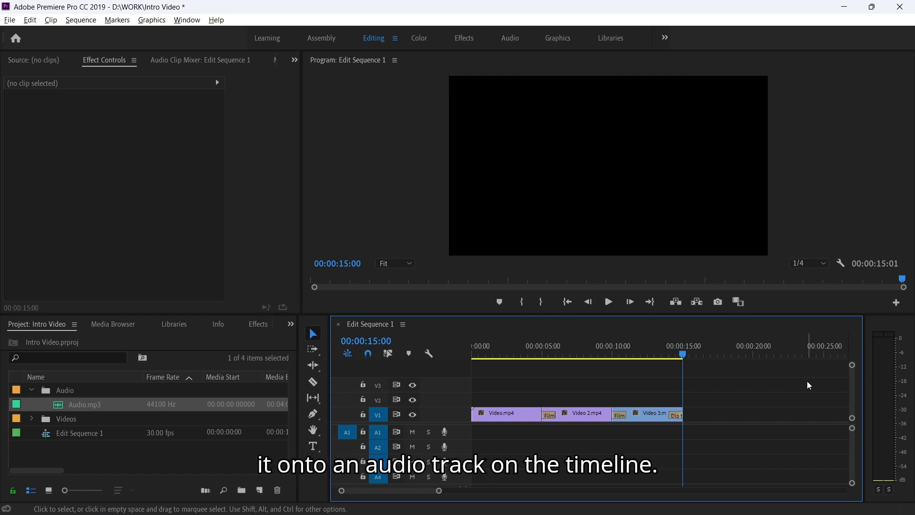
- Place Audio.mp3 from the Audio bin at the start of track A1
{"action": "scroll", "coordinate": [807, 381], "scroll_direction": "up", "scroll_amount": 1}
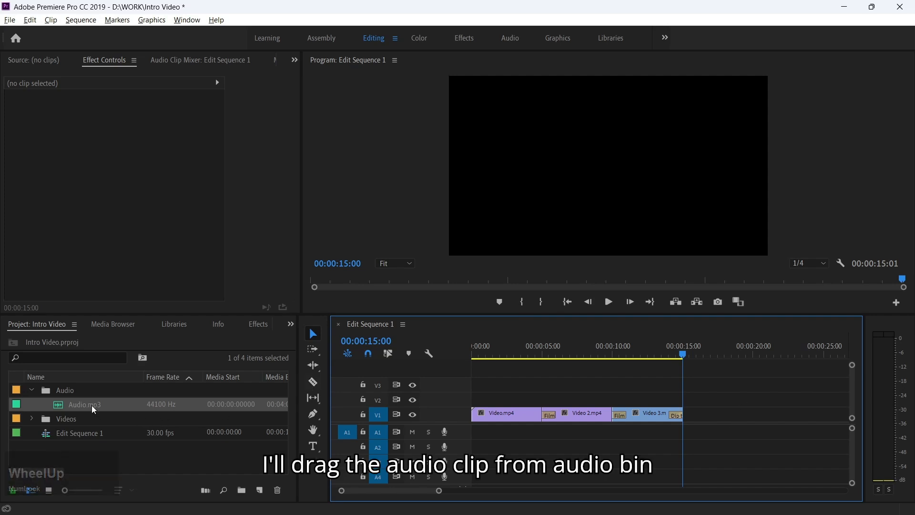
{"action": "left_click_drag", "start_coordinate": [91, 405], "coordinate": [476, 439]}
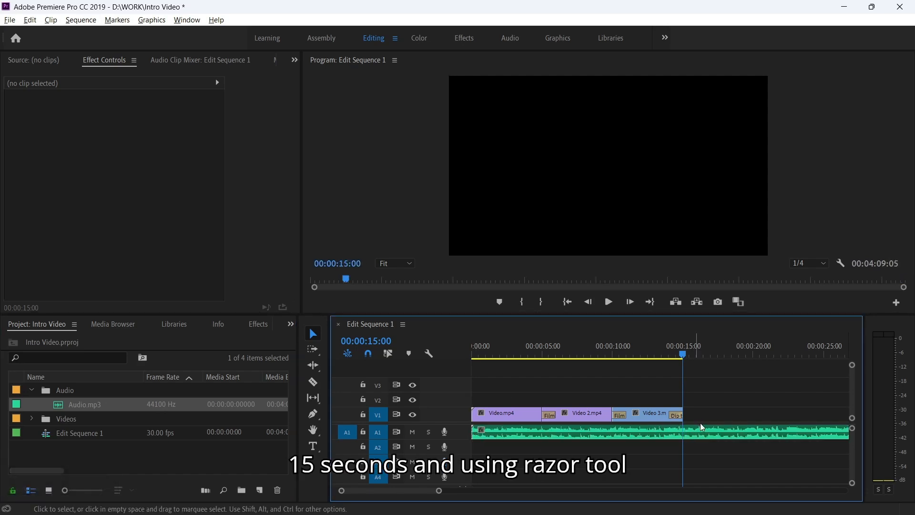
- Split Audio.mp3 on A1 at the end of the last video clip, delete the remainder and save the project
{"action": "key", "text": "c"}
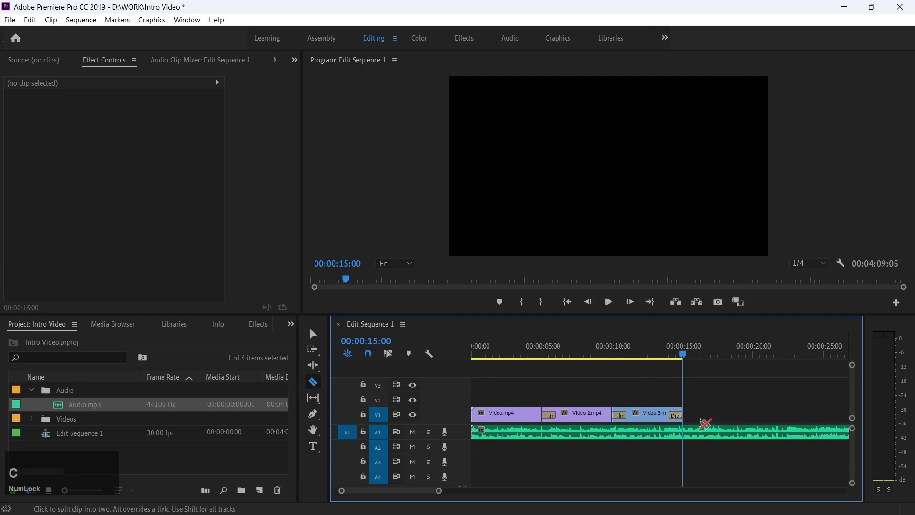
{"action": "left_click", "coordinate": [686, 433]}
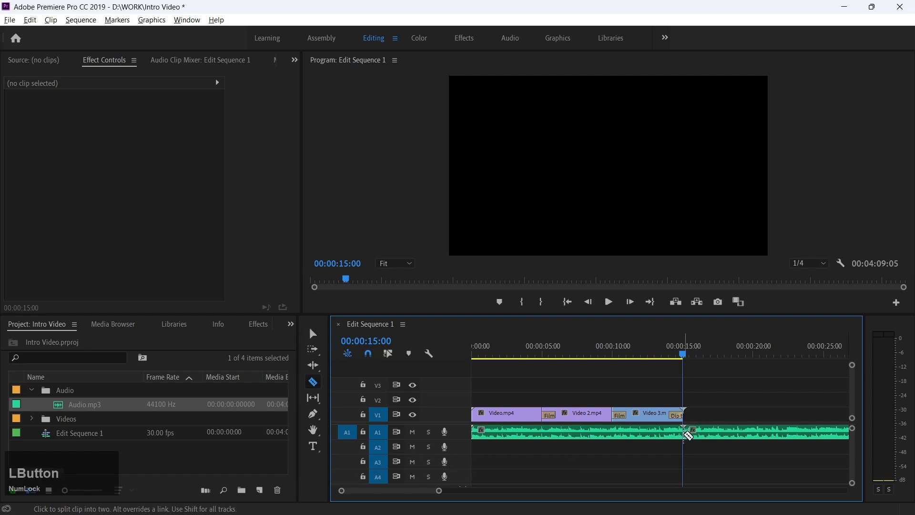
{"action": "key", "text": "v"}
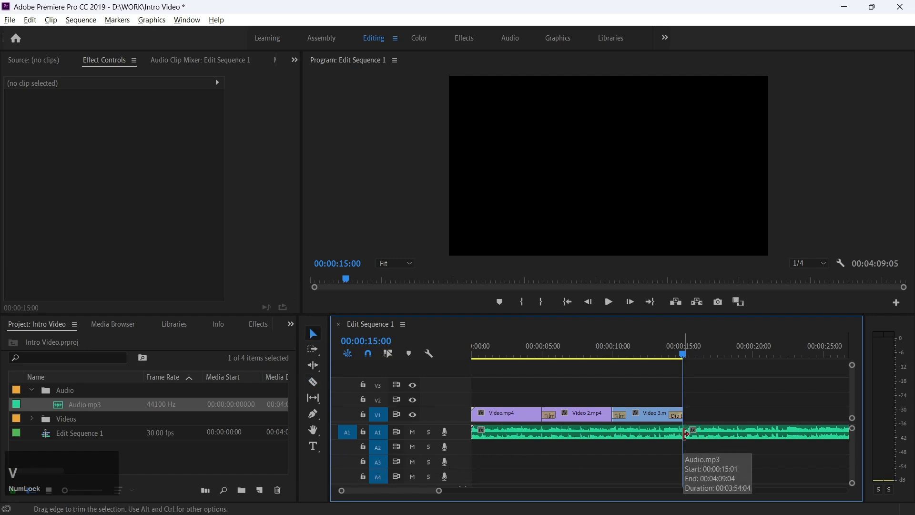
{"action": "left_click", "coordinate": [716, 433]}
{"action": "key", "text": "Delete"}
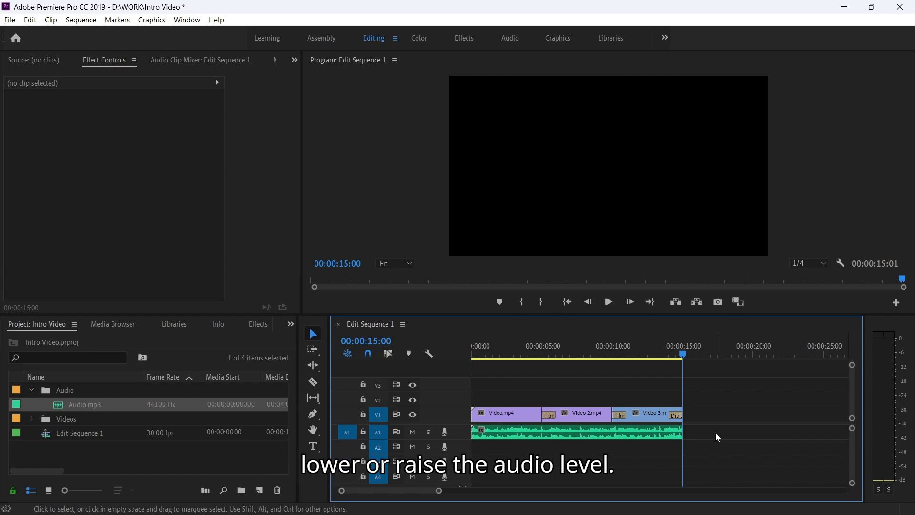
{"action": "key", "text": "ctrl+s"}
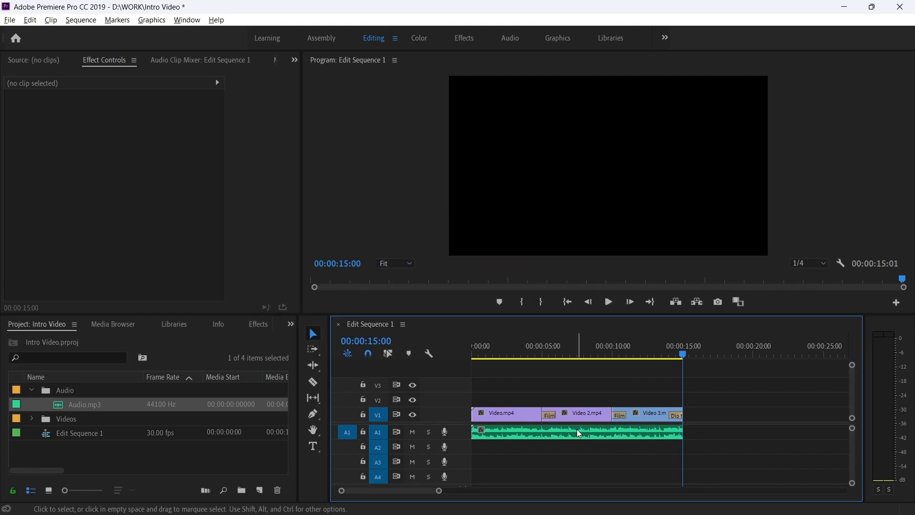
{"action": "left_click", "coordinate": [577, 429]}
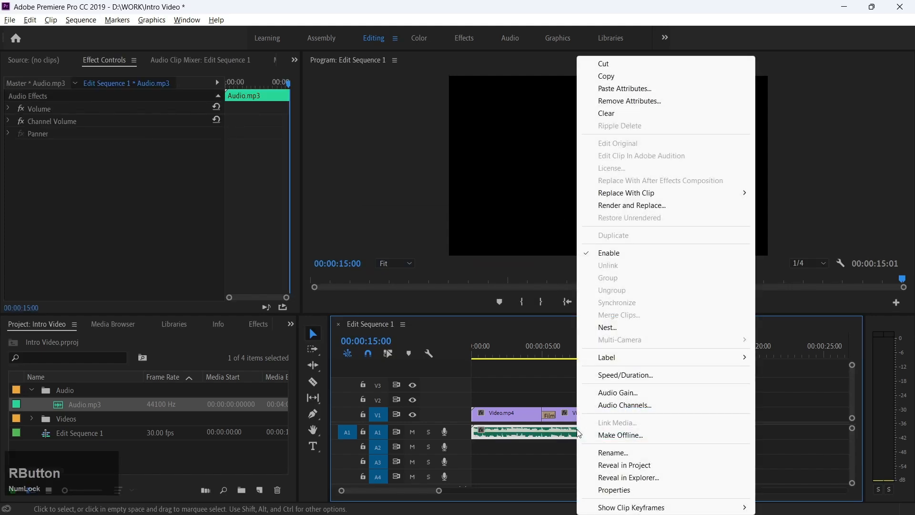
{"action": "left_click", "coordinate": [617, 393]}
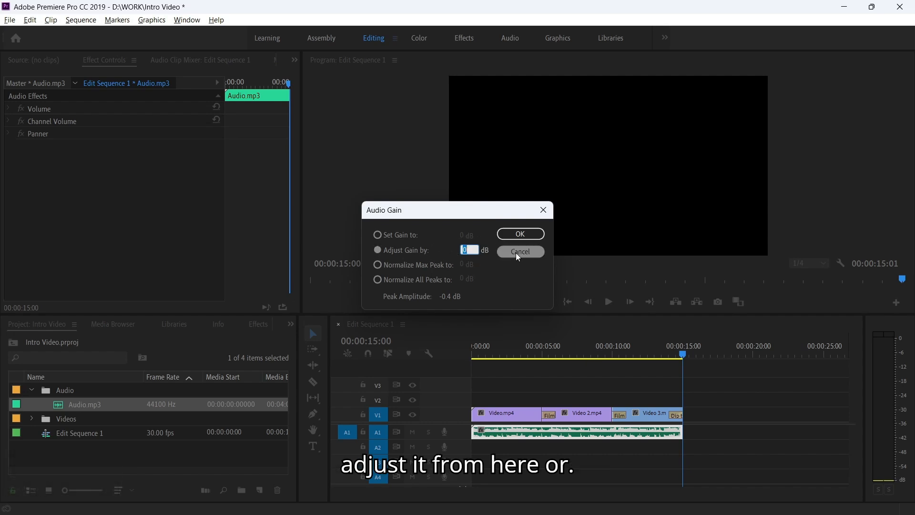
{"action": "left_click", "coordinate": [517, 252]}
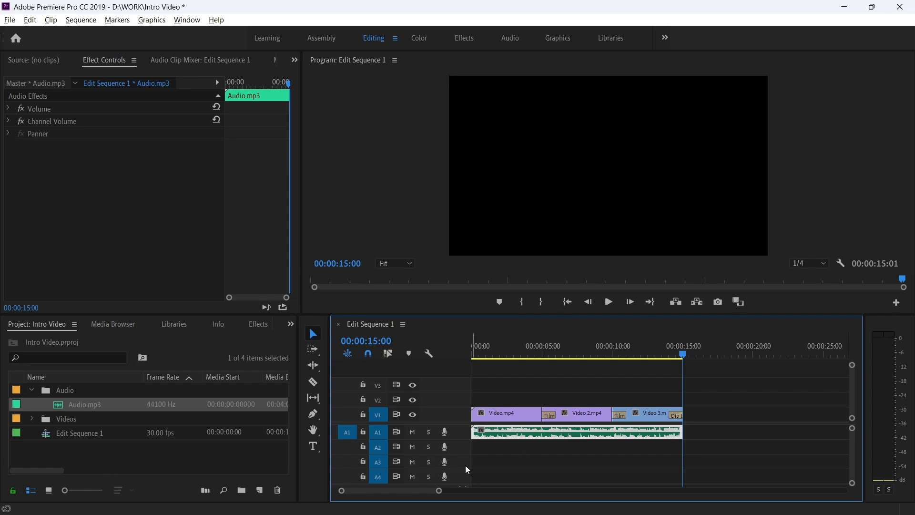
- Increase the height of track A1 and lower the volume level line of the Audio.mp3 clip
{"action": "key", "text": "equal"}
{"action": "key", "text": "equal"}
{"action": "key", "text": "equal"}
{"action": "key", "text": "equal"}
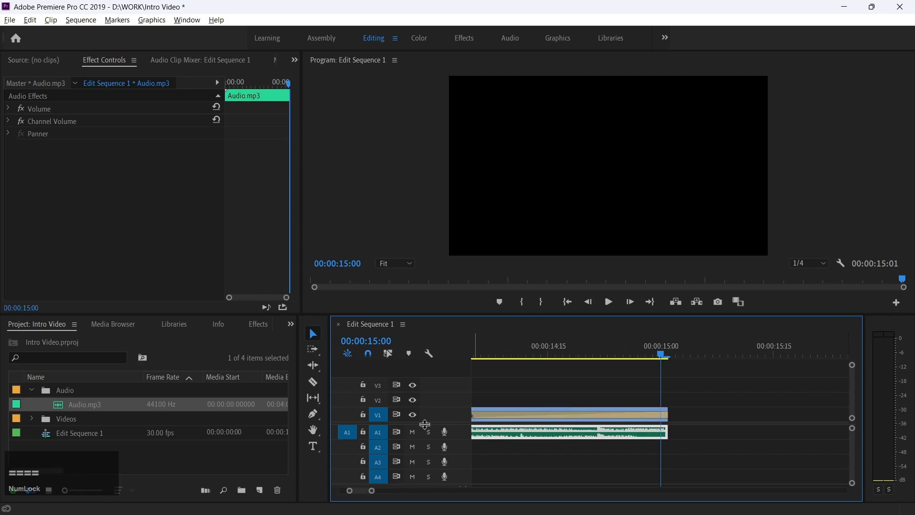
{"action": "left_click_drag", "start_coordinate": [853, 429], "coordinate": [852, 435]}
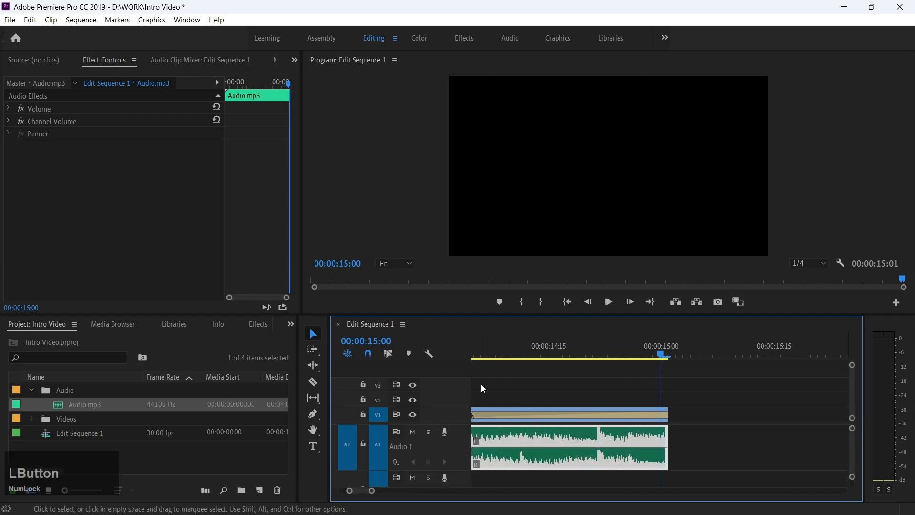
{"action": "left_click_drag", "start_coordinate": [528, 435], "coordinate": [527, 444]}
{"action": "left_click_drag", "start_coordinate": [522, 447], "coordinate": [522, 456]}
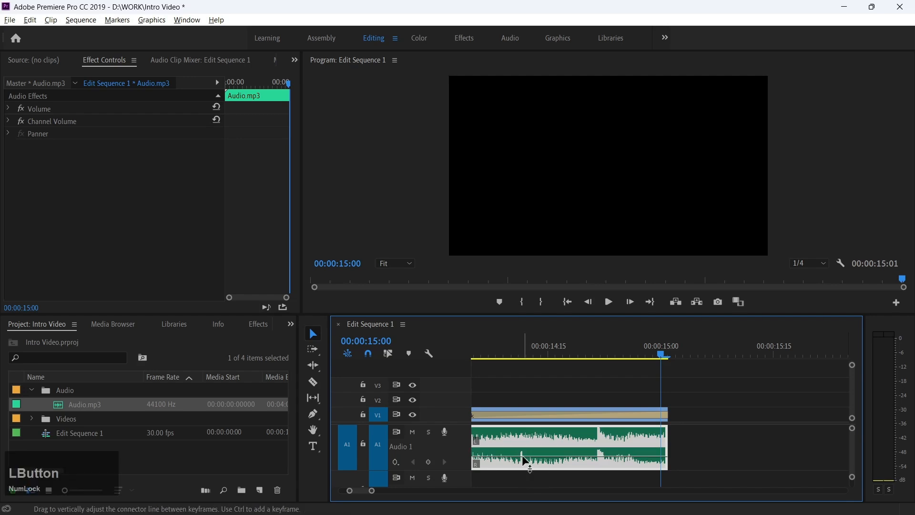
{"action": "left_click_drag", "start_coordinate": [372, 491], "coordinate": [433, 500]}
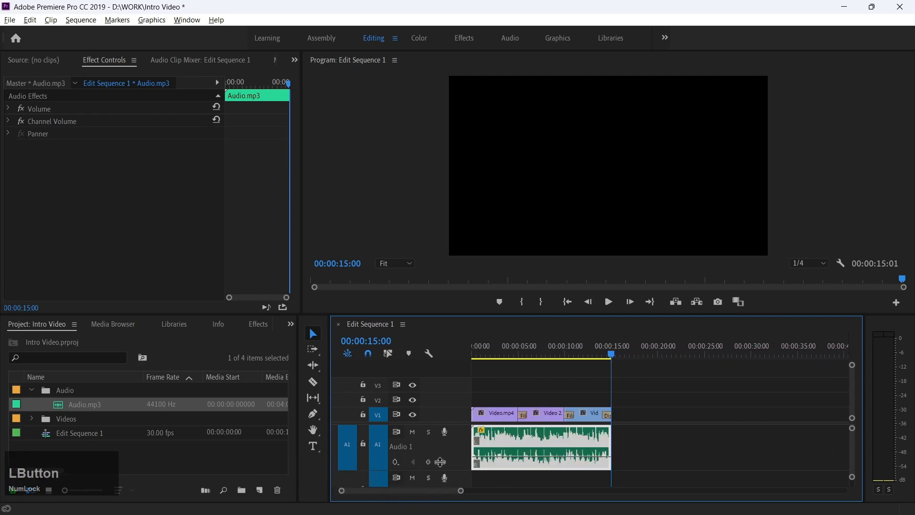
{"action": "left_click", "coordinate": [474, 355]}
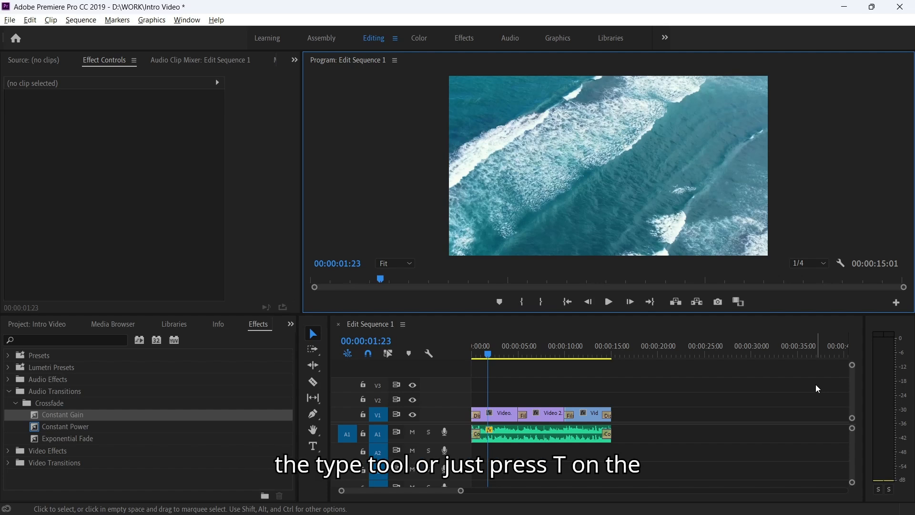
- Add the text OCEAN over the first video clip at 00:00:01:23 with the Type tool
{"action": "key", "text": "t"}
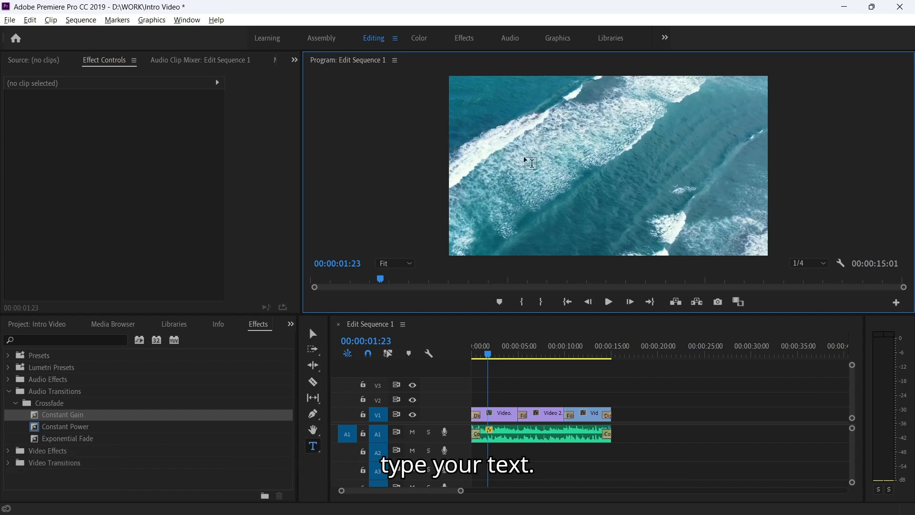
{"action": "left_click", "coordinate": [552, 167]}
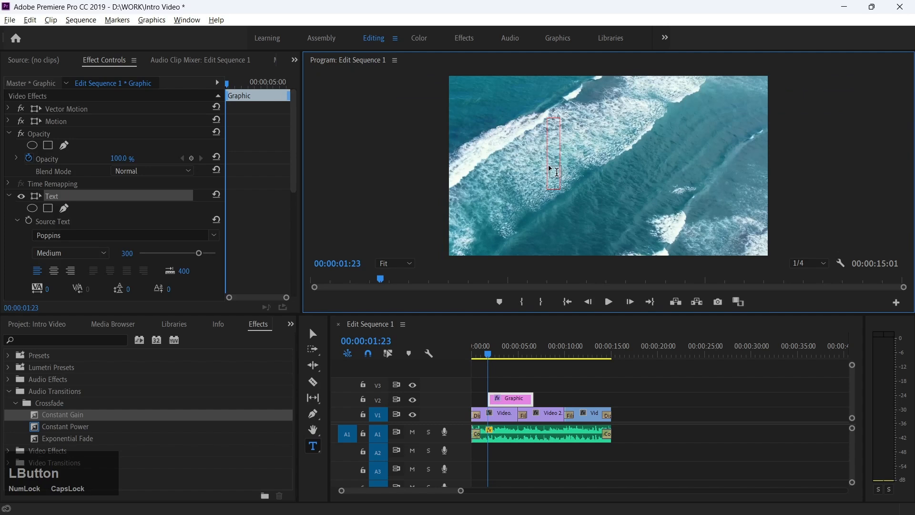
{"action": "type", "text": "OCEAN"}
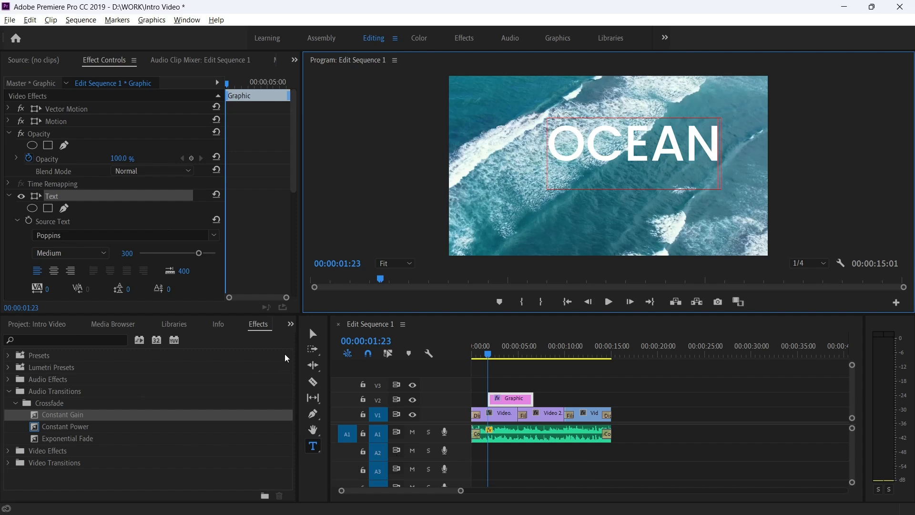
- Change the OCEAN title's font style to SemiBold and center-align its text
{"action": "left_click", "coordinate": [313, 333]}
{"action": "left_click", "coordinate": [508, 401]}
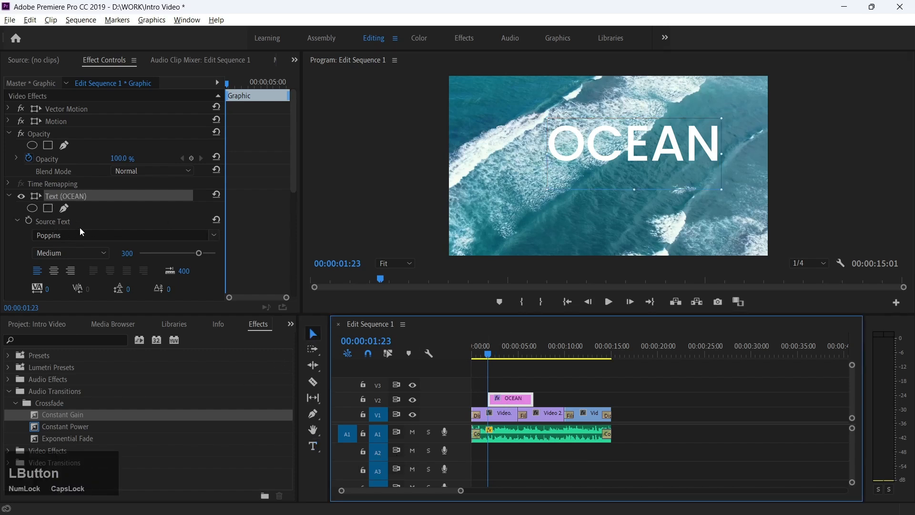
{"action": "scroll", "coordinate": [100, 254], "scroll_direction": "down", "scroll_amount": 1}
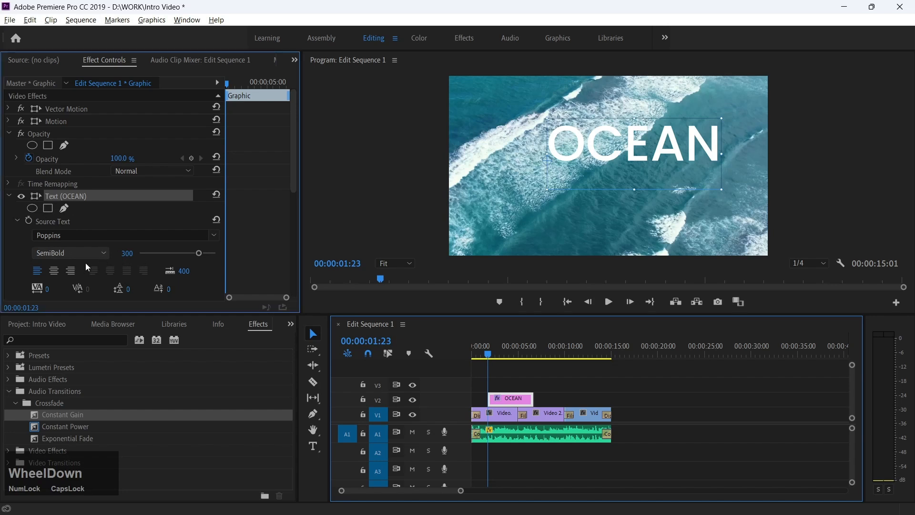
{"action": "left_click", "coordinate": [55, 271]}
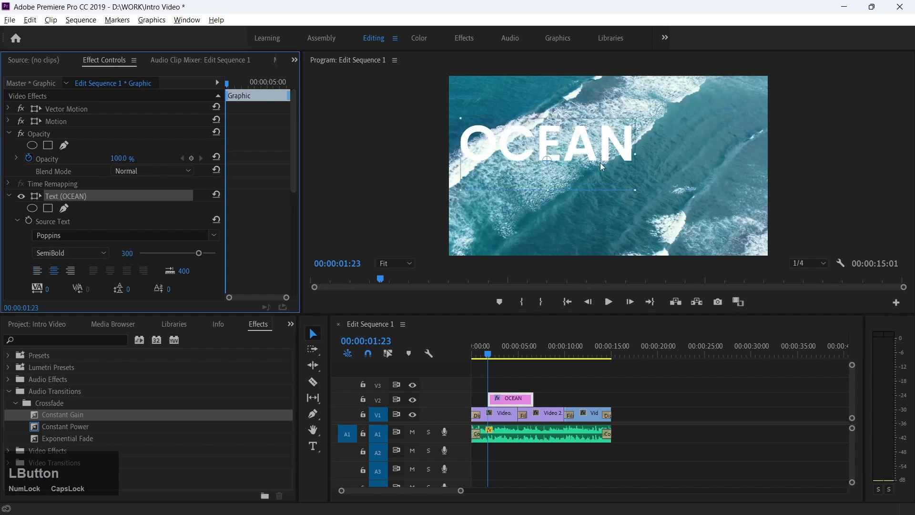
- Move the OCEAN title to about the middle of the frame, at a position of about 1012, 657
{"action": "left_click_drag", "start_coordinate": [588, 151], "coordinate": [654, 175]}
{"action": "left_click_drag", "start_coordinate": [618, 209], "coordinate": [618, 213]}
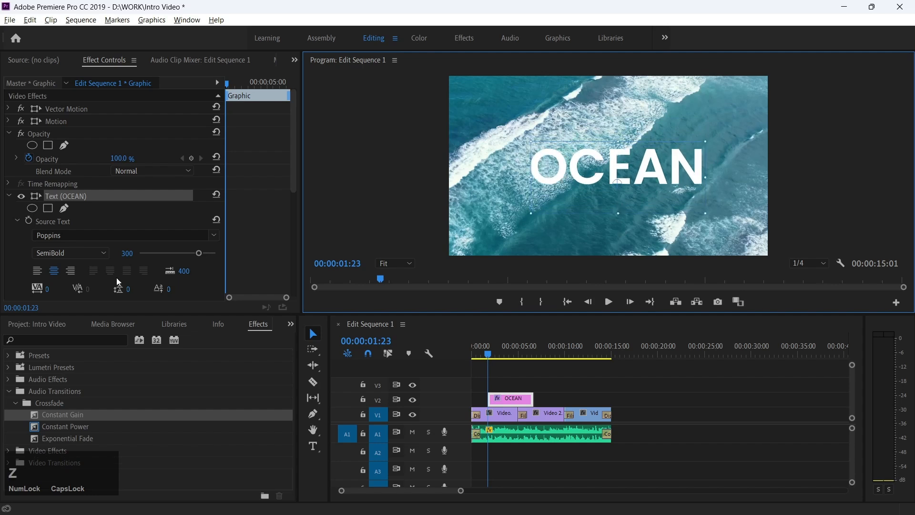
{"action": "scroll", "coordinate": [266, 224], "scroll_direction": "down", "scroll_amount": 1}
{"action": "scroll", "coordinate": [269, 224], "scroll_direction": "down", "scroll_amount": 10}
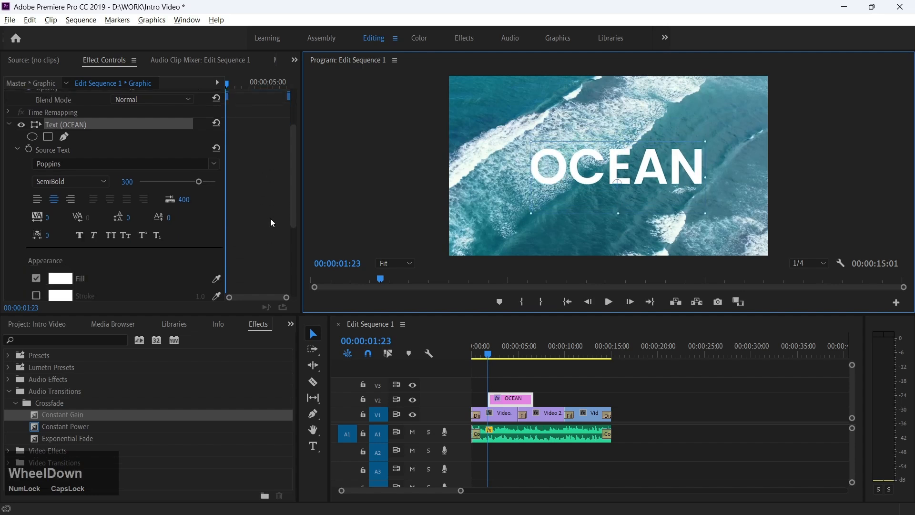
{"action": "scroll", "coordinate": [272, 222], "scroll_direction": "down", "scroll_amount": 4}
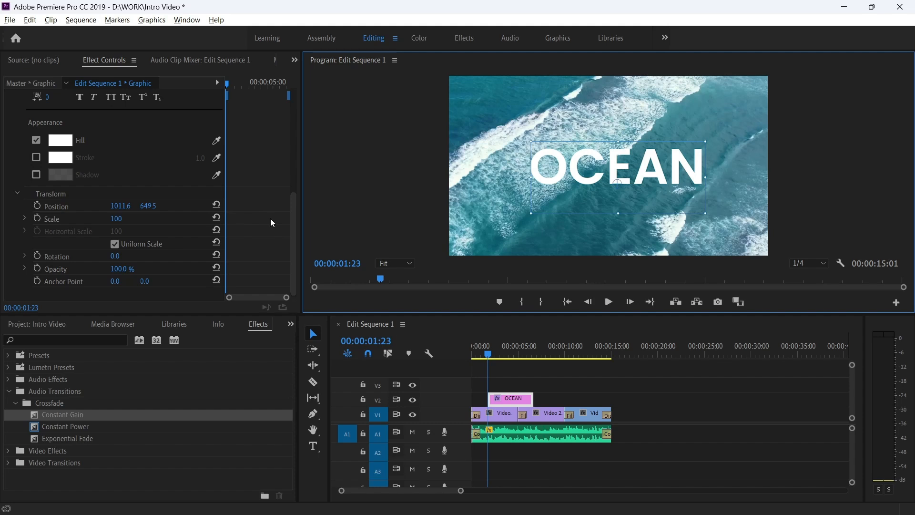
{"action": "left_click_drag", "start_coordinate": [621, 164], "coordinate": [613, 167]}
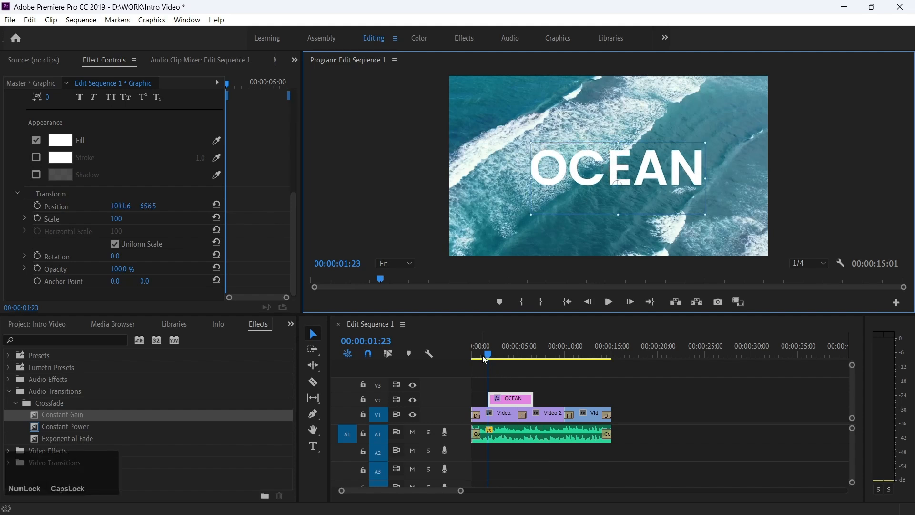
- Try to ripple delete the gap before the OCEAN title on V2, with the playhead at 00:00:00:00
{"action": "left_click_drag", "start_coordinate": [487, 354], "coordinate": [457, 355]}
{"action": "right_click", "coordinate": [482, 395]}
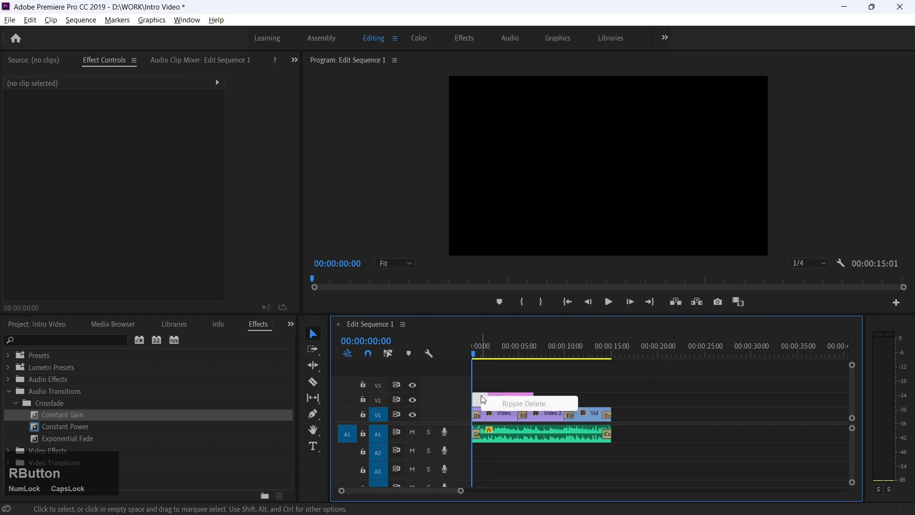
{"action": "left_click", "coordinate": [505, 404]}
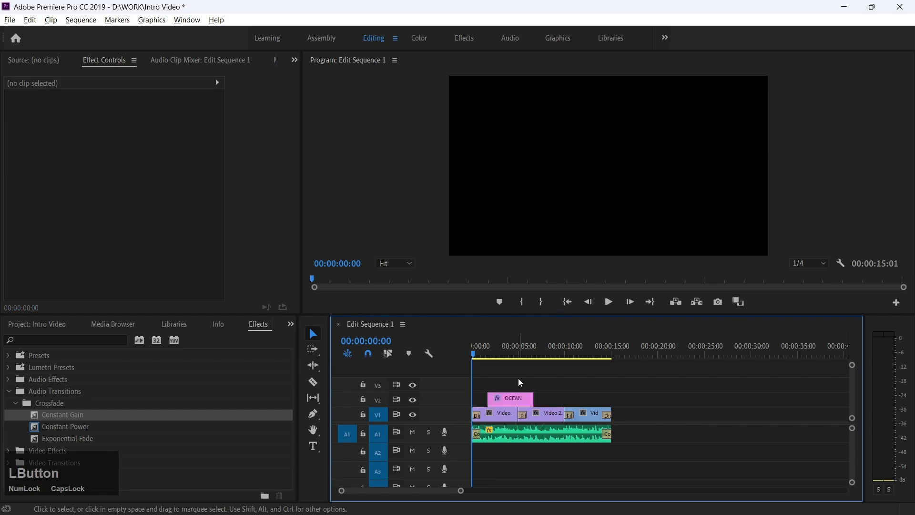
- Reposition the OCEAN title on V2 so that it starts about one second into the sequence
{"action": "left_click", "coordinate": [499, 403]}
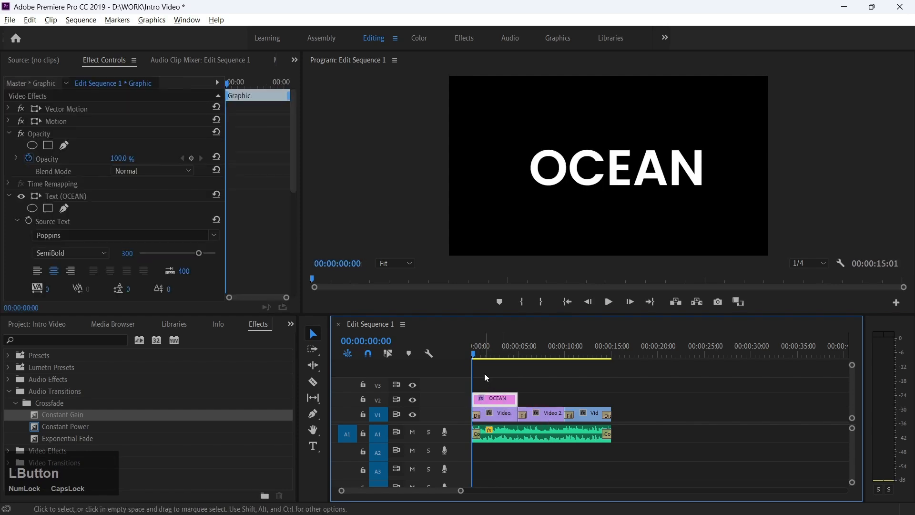
{"action": "left_click", "coordinate": [482, 356]}
{"action": "left_click_drag", "start_coordinate": [482, 354], "coordinate": [482, 356]}
{"action": "left_click_drag", "start_coordinate": [492, 398], "coordinate": [504, 398]}
{"action": "mouse_move", "coordinate": [483, 357]}
{"action": "left_mouse_down"}
{"action": "mouse_move", "coordinate": [504, 359]}
{"action": "mouse_move", "coordinate": [487, 363]}
{"action": "left_mouse_up"}
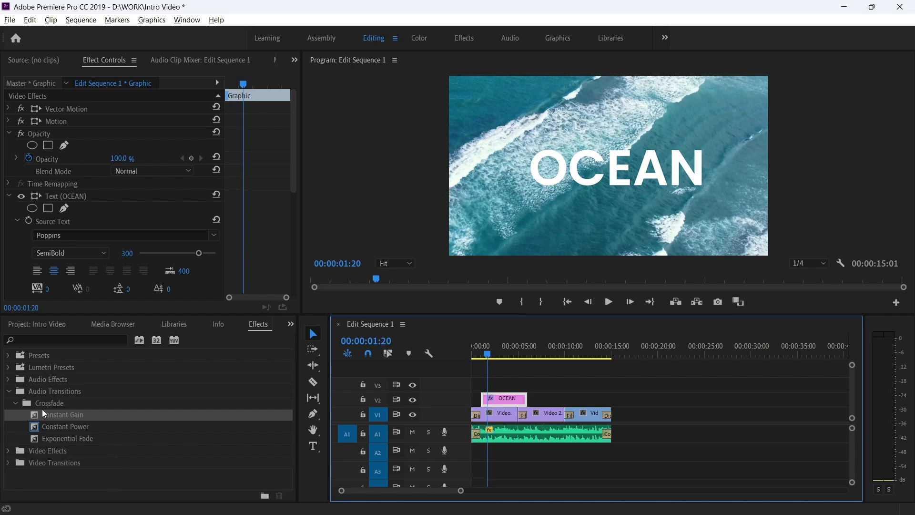
- Try a Dip to White transition at the start of the OCEAN title, preview it and undo it
{"action": "left_click", "coordinate": [9, 392]}
{"action": "left_click", "coordinate": [8, 417]}
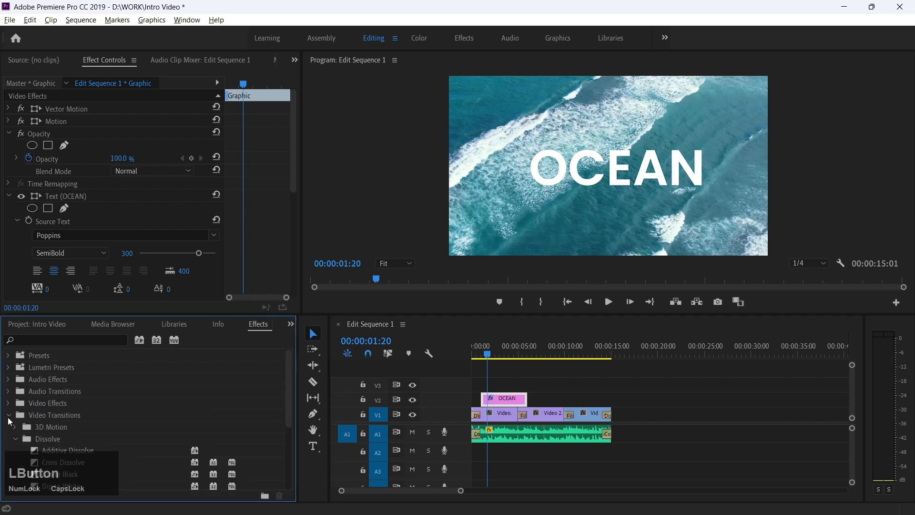
{"action": "scroll", "coordinate": [61, 442], "scroll_direction": "down", "scroll_amount": 3}
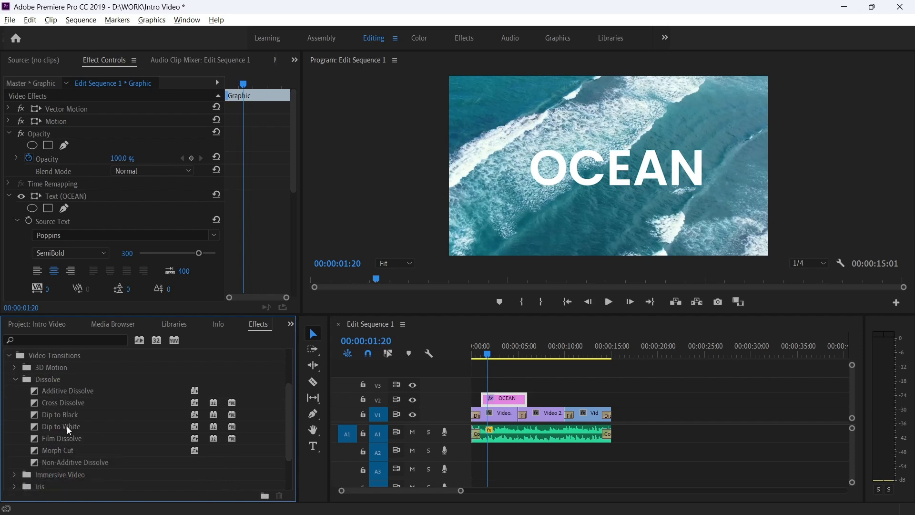
{"action": "left_click", "coordinate": [66, 427]}
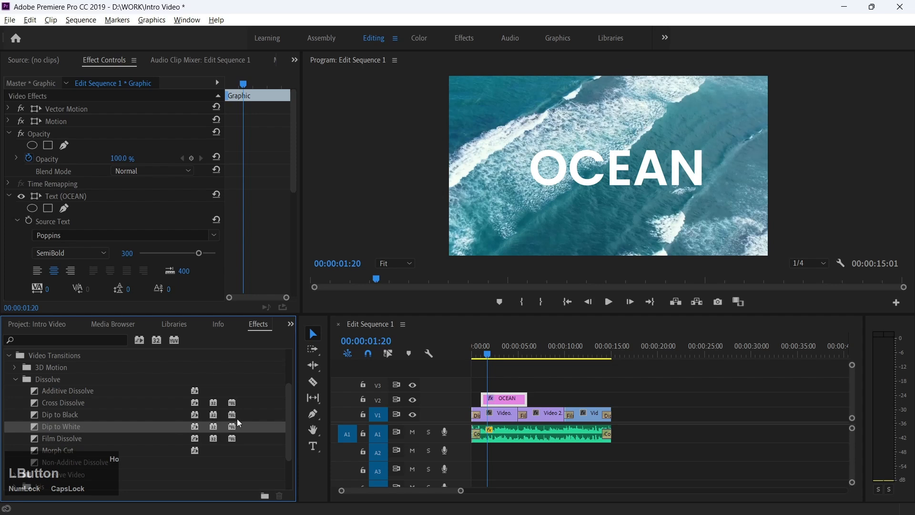
{"action": "left_click_drag", "start_coordinate": [57, 428], "coordinate": [485, 398]}
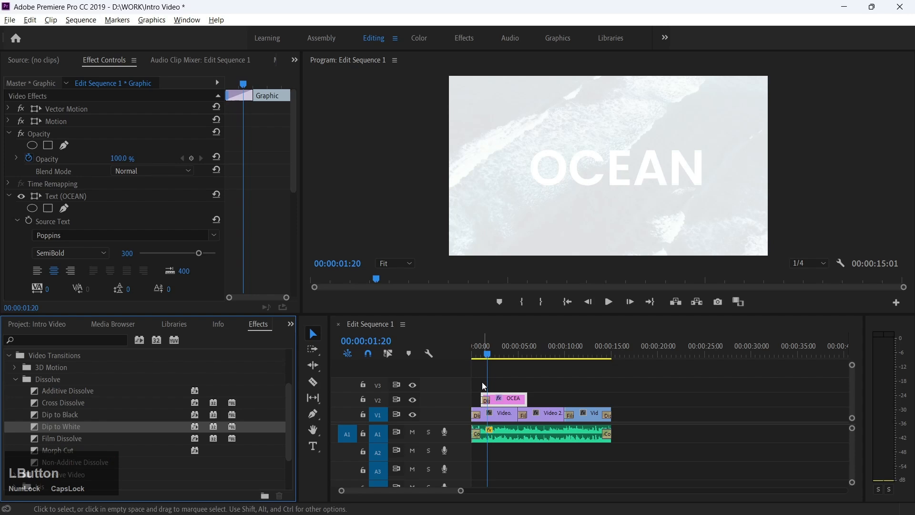
{"action": "left_click", "coordinate": [480, 354]}
{"action": "key", "text": "space"}
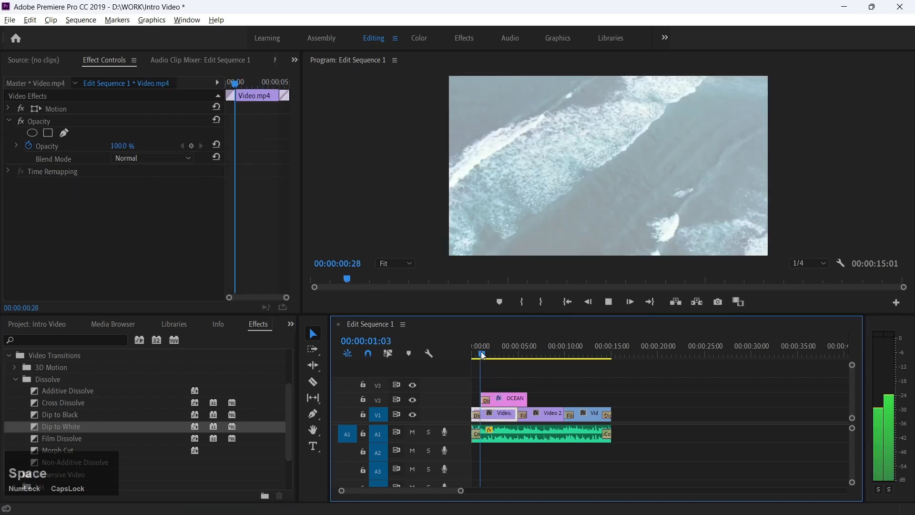
{"action": "key", "text": "ctrl+z"}
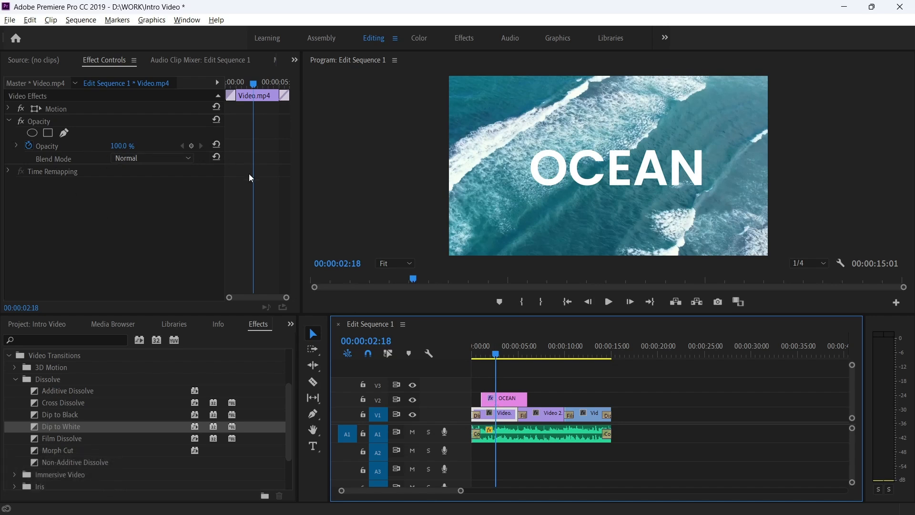
- Add an opacity keyframe at the start of the OCEAN title, at 00:00:01:01
{"action": "left_click", "coordinate": [507, 396]}
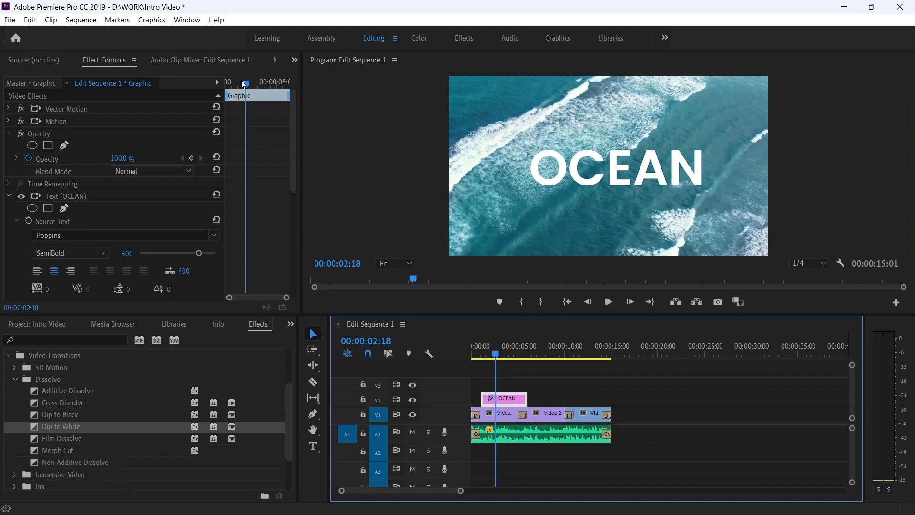
{"action": "left_click_drag", "start_coordinate": [245, 87], "coordinate": [156, 167]}
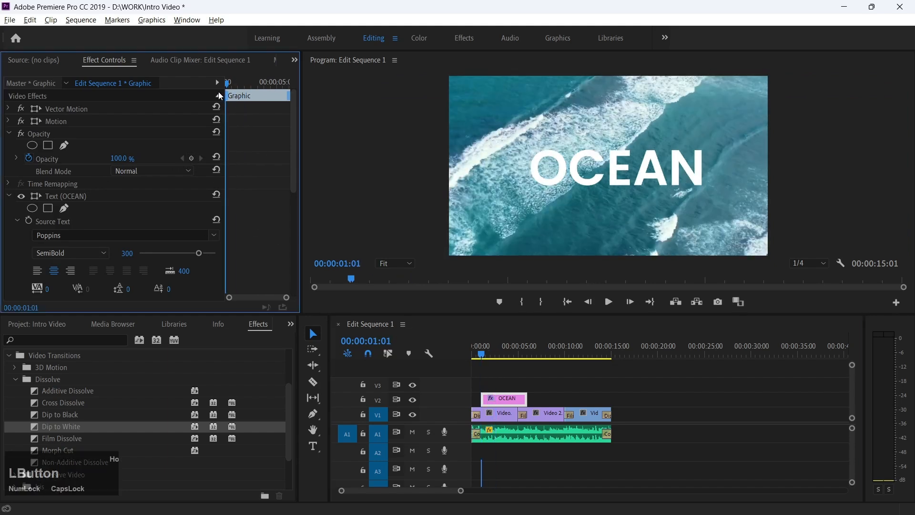
{"action": "left_click", "coordinate": [194, 159]}
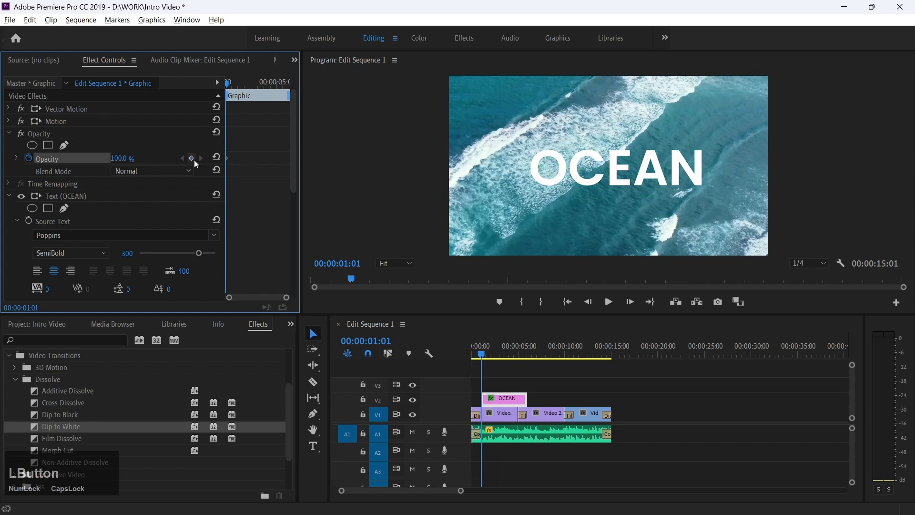
- Add a second opacity keyframe to the OCEAN title at 00:00:02:01
{"action": "key", "text": "Right"}
{"action": "key", "text": "Right"}
{"action": "key", "text": "Right"}
{"action": "key", "text": "Right"}
{"action": "key", "text": "Right"}
{"action": "key", "text": "Right"}
{"action": "key", "text": "Right"}
{"action": "key", "text": "Right"}
{"action": "key", "text": "Right"}
{"action": "key", "text": "Right"}
{"action": "key", "text": "Right"}
{"action": "key", "text": "Right"}
{"action": "key", "text": "Right"}
{"action": "key", "text": "Right"}
{"action": "key", "text": "Right"}
{"action": "key", "text": "Right"}
{"action": "key", "text": "Right"}
{"action": "key", "text": "Right"}
{"action": "key", "text": "Right"}
{"action": "key", "text": "Right"}
{"action": "key", "text": "Right"}
{"action": "key", "text": "Right"}
{"action": "key", "text": "Right"}
{"action": "key", "text": "Right"}
{"action": "key", "text": "Right"}
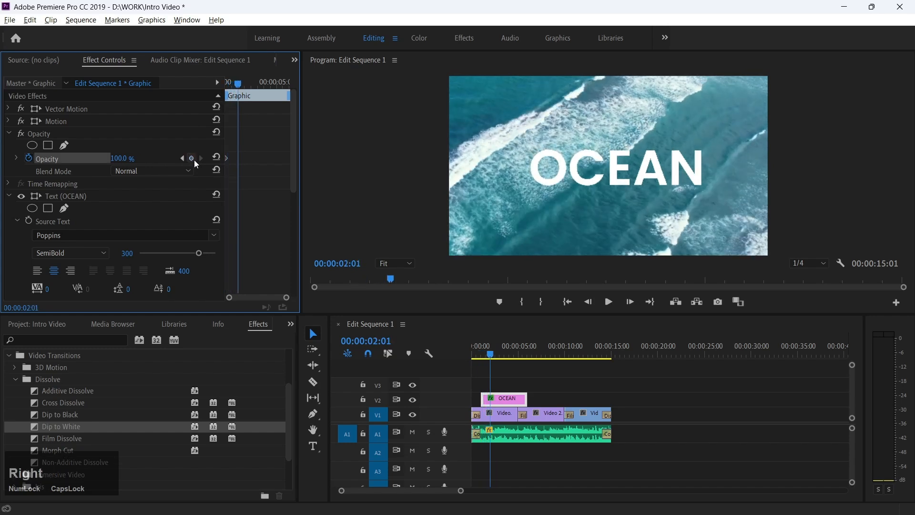
{"action": "left_click", "coordinate": [192, 160]}
- Lower the OCEAN title's first opacity keyframe to 0% and play back the fade-in
{"action": "left_click", "coordinate": [185, 158]}
{"action": "left_click_drag", "start_coordinate": [126, 158], "coordinate": [62, 159]}
{"action": "key", "text": "space"}
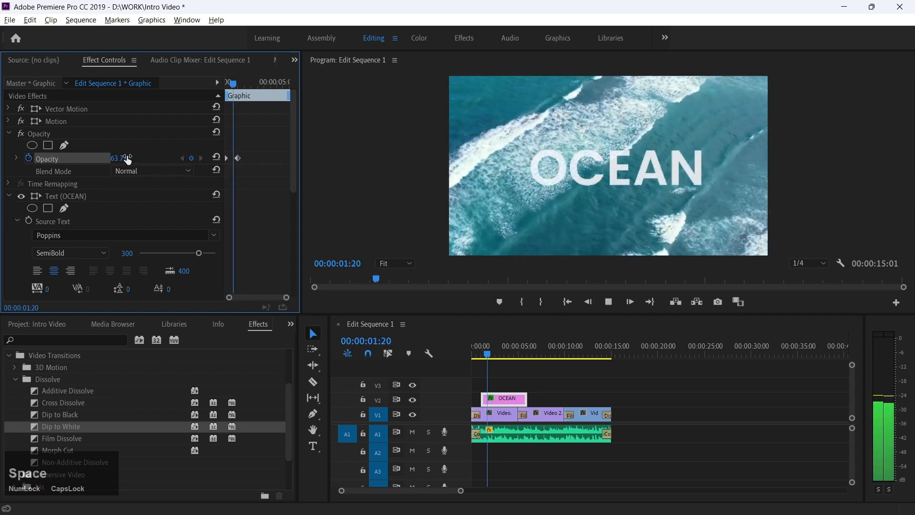
{"action": "key", "text": "space"}
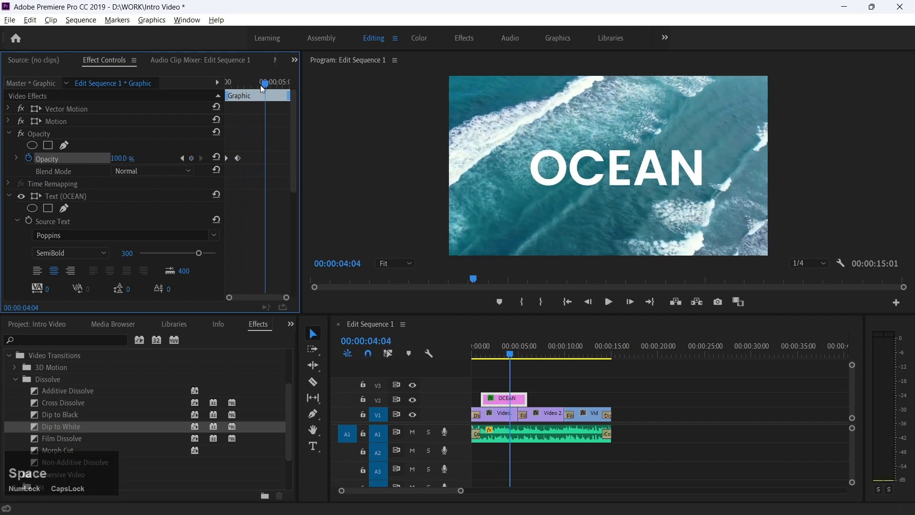
{"action": "left_click_drag", "start_coordinate": [265, 83], "coordinate": [295, 90]}
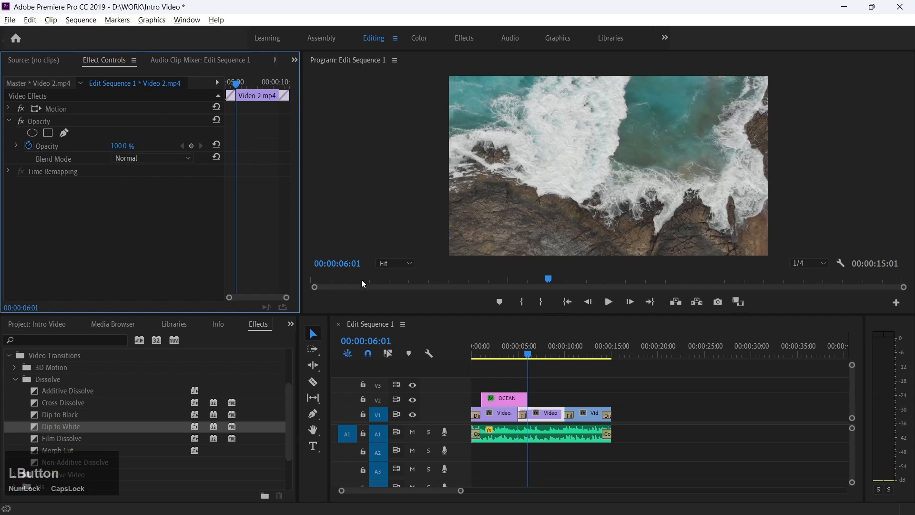
{"action": "left_click", "coordinate": [510, 417]}
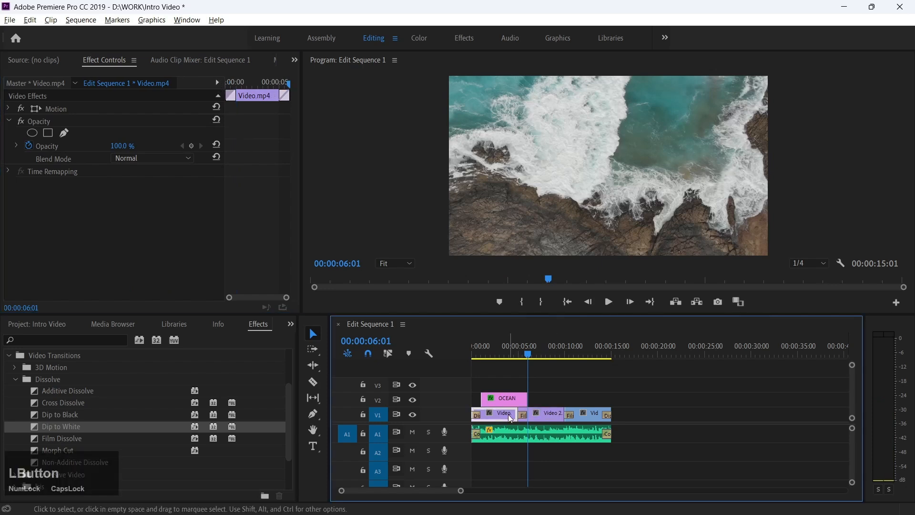
{"action": "left_click", "coordinate": [499, 357]}
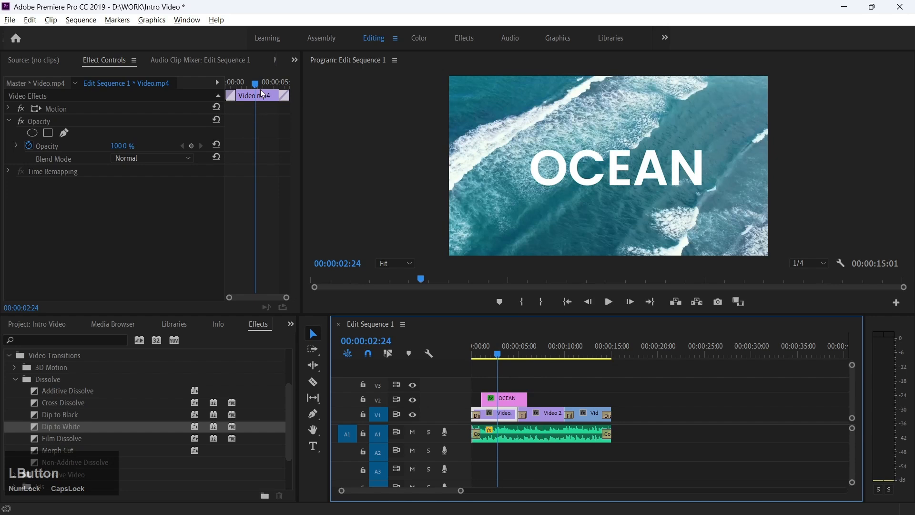
{"action": "left_click_drag", "start_coordinate": [255, 87], "coordinate": [199, 93]}
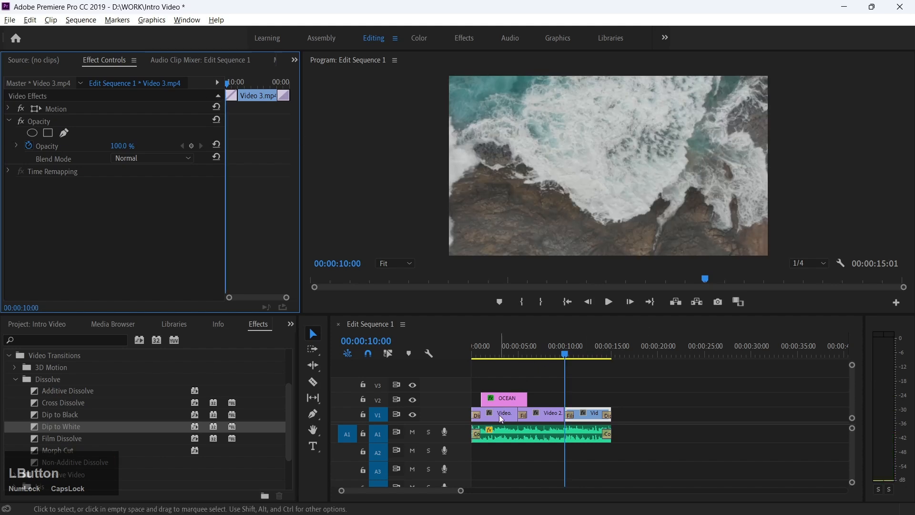
{"action": "left_click", "coordinate": [507, 353]}
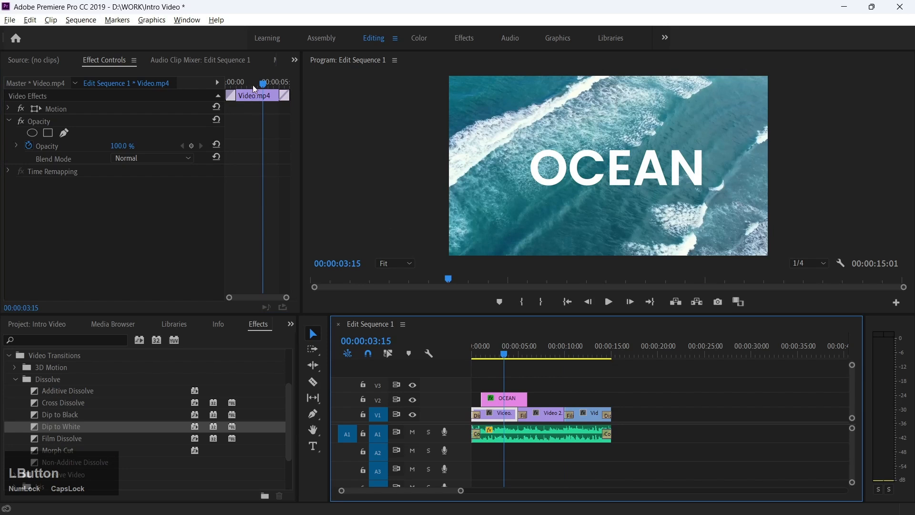
{"action": "left_click_drag", "start_coordinate": [264, 86], "coordinate": [280, 93]}
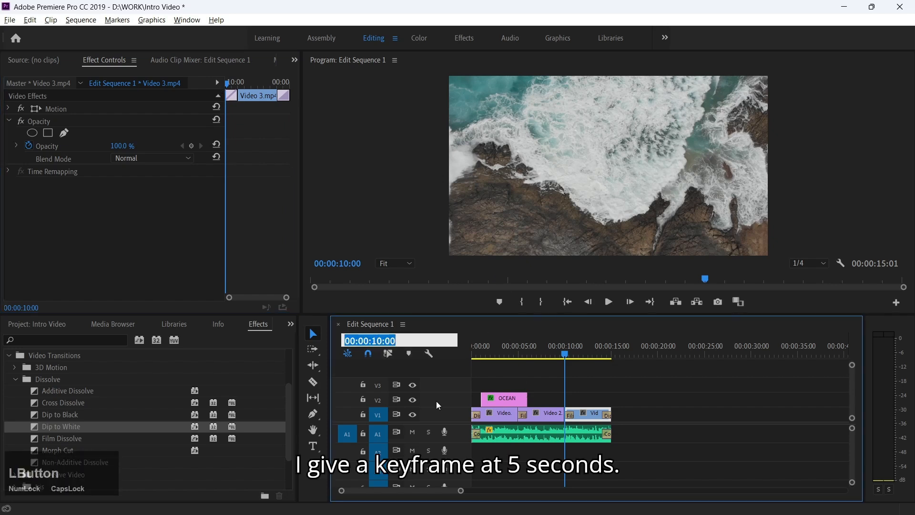
- Add an opacity keyframe to the OCEAN title at 00:00:05:00
{"action": "key", "text": "Left"}
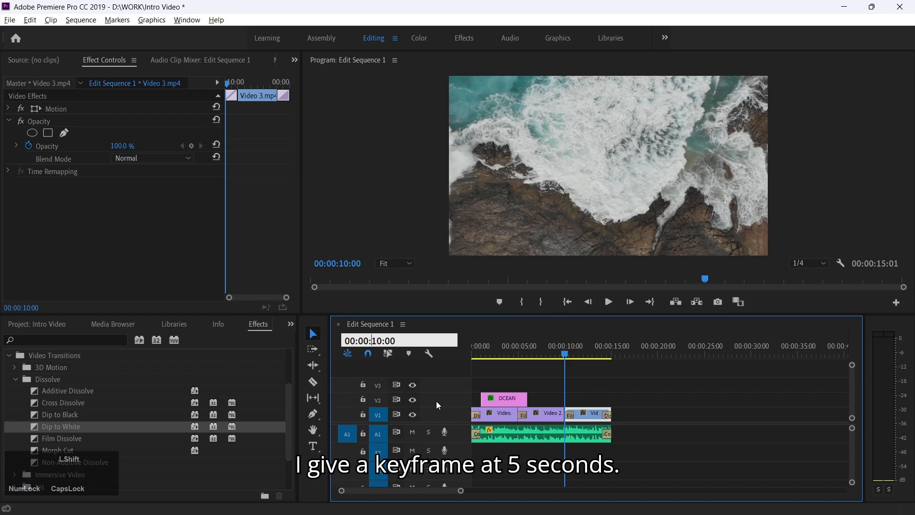
{"action": "key", "text": "Right"}
{"action": "key", "text": "BackSpace"}
{"action": "key", "text": "BackSpace"}
{"action": "type", "text": "05"}
{"action": "key", "text": "Right"}
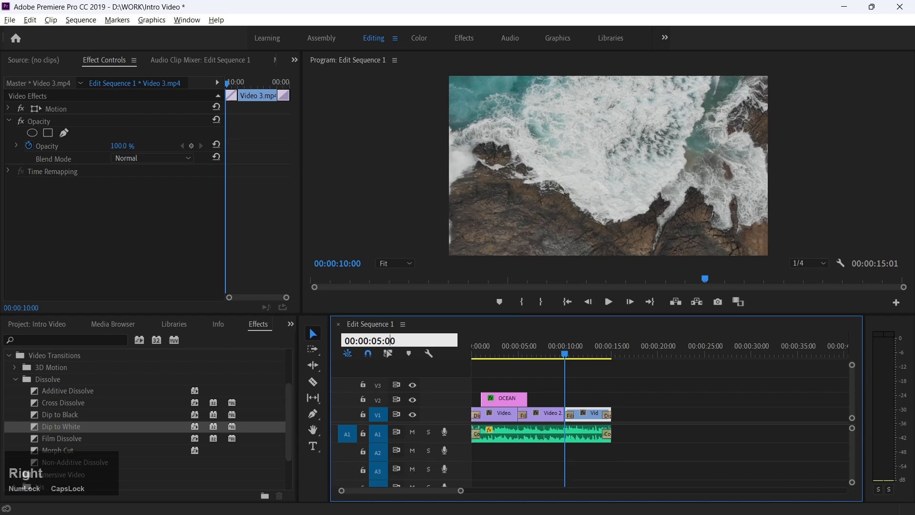
{"action": "key", "text": "Return"}
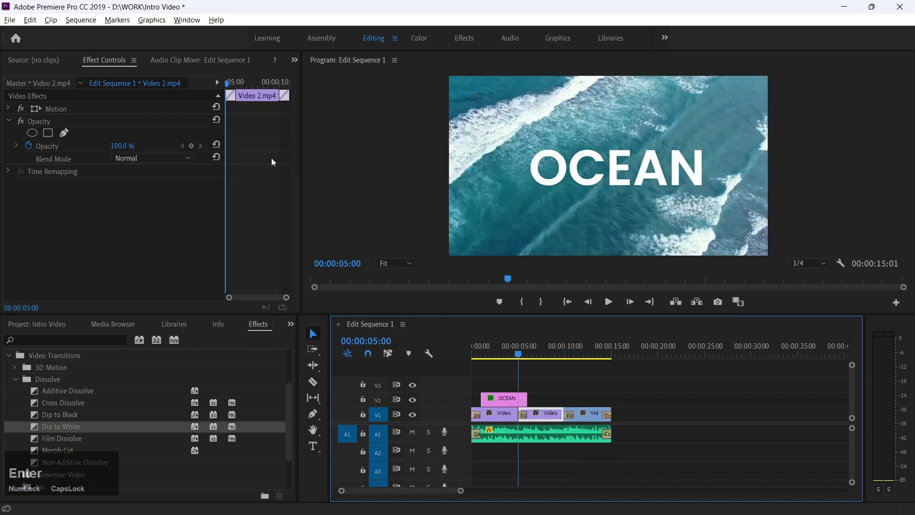
{"action": "left_click", "coordinate": [502, 401]}
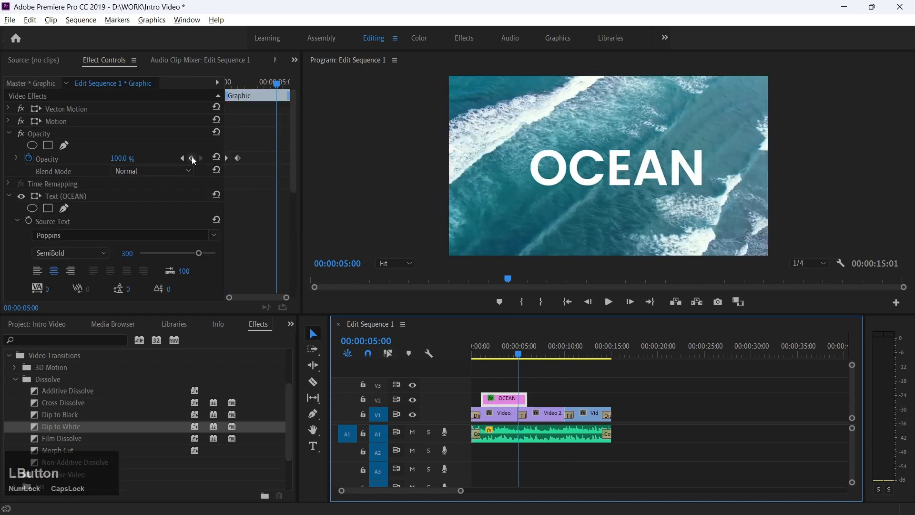
{"action": "left_click", "coordinate": [193, 160]}
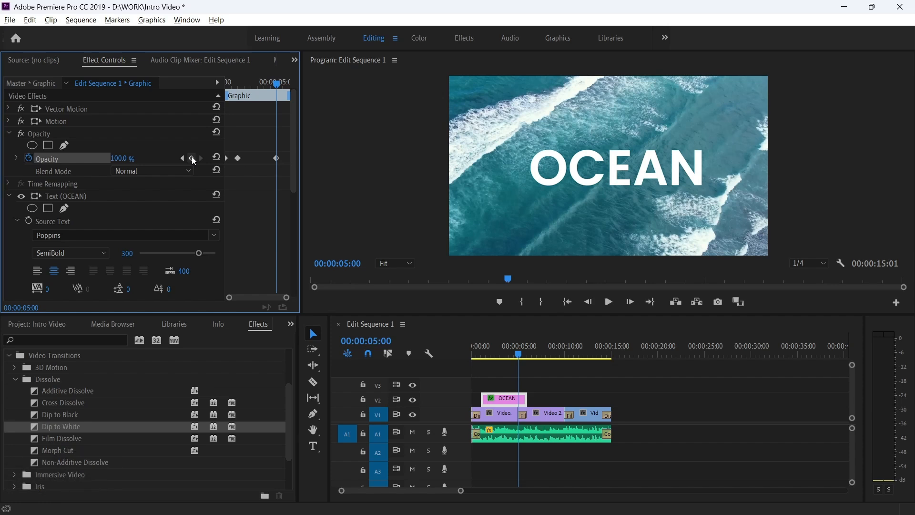
- Add an opacity keyframe to the OCEAN title at 00:00:04:00 and set the keyframe at 00:00:05:00 to 0%
{"action": "key", "text": "shift+Left"}
{"action": "key", "text": "shift+Left"}
{"action": "key", "text": "shift+Left"}
{"action": "key", "text": "shift+Left"}
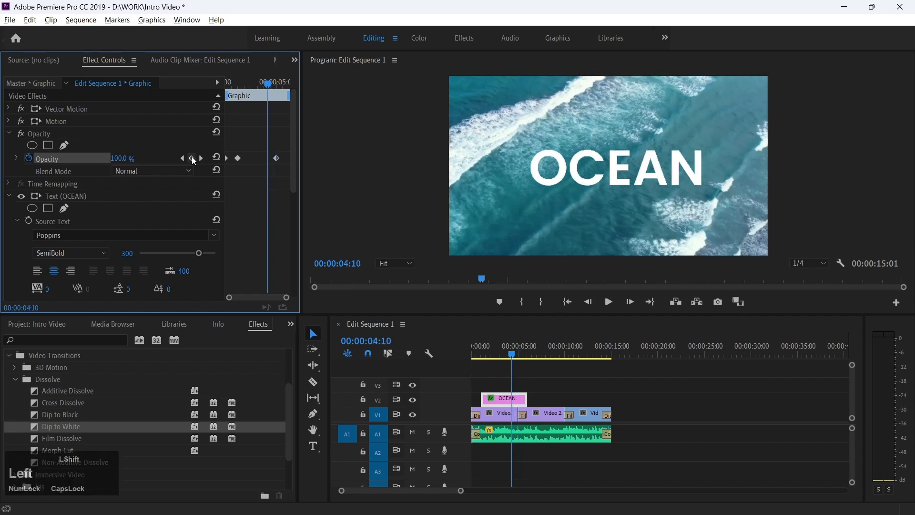
{"action": "key", "text": "shift+Left"}
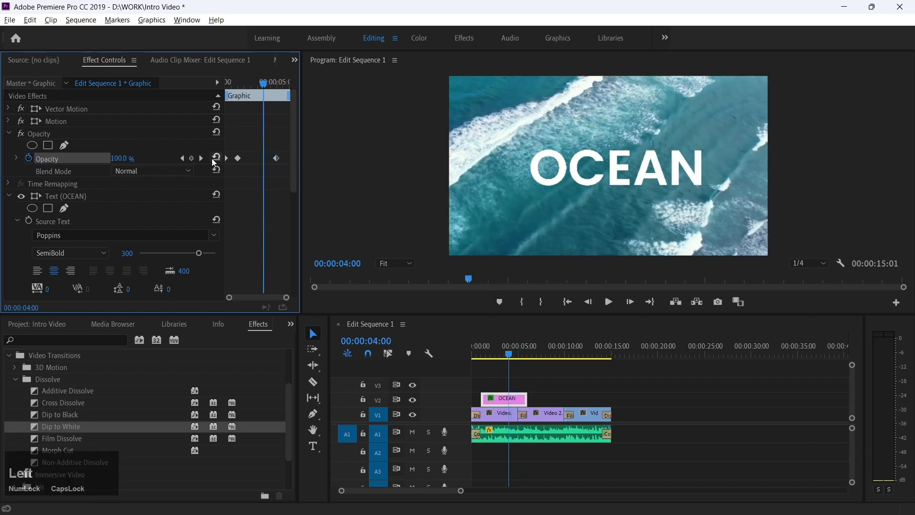
{"action": "left_click", "coordinate": [195, 159]}
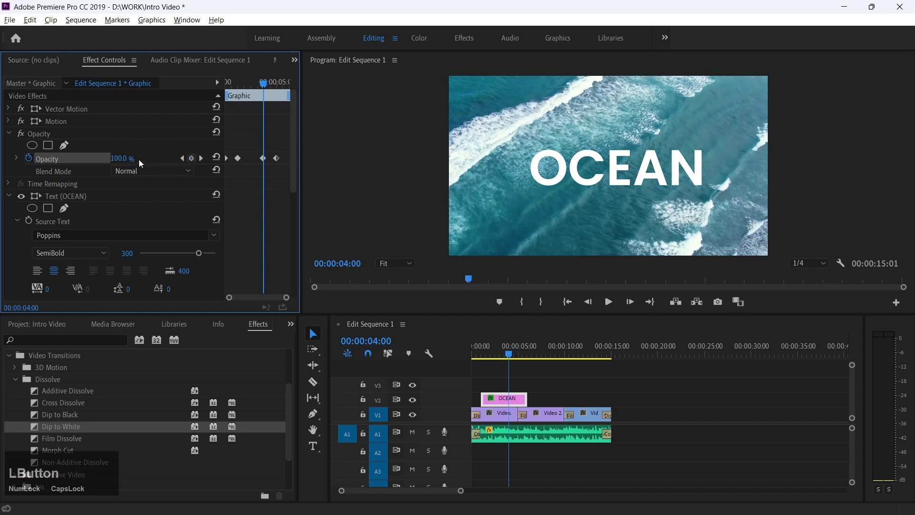
{"action": "left_click", "coordinate": [201, 158]}
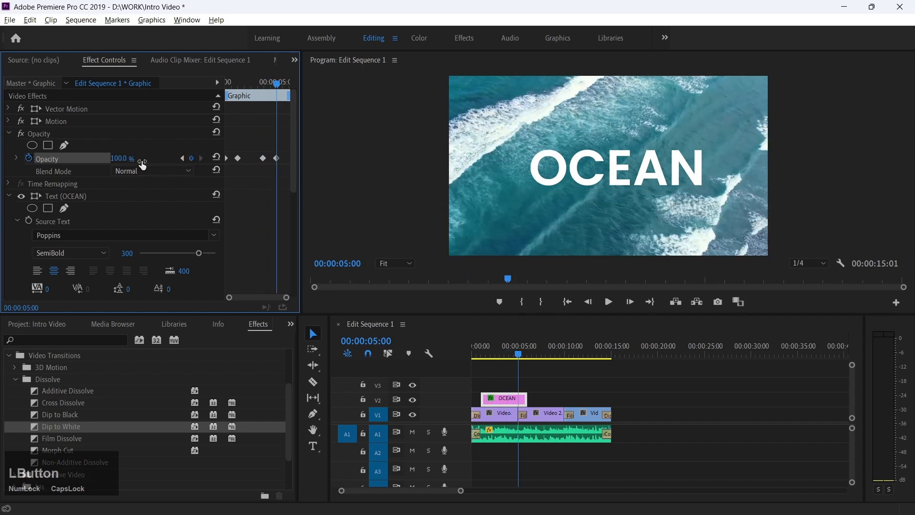
{"action": "left_click_drag", "start_coordinate": [123, 159], "coordinate": [16, 162]}
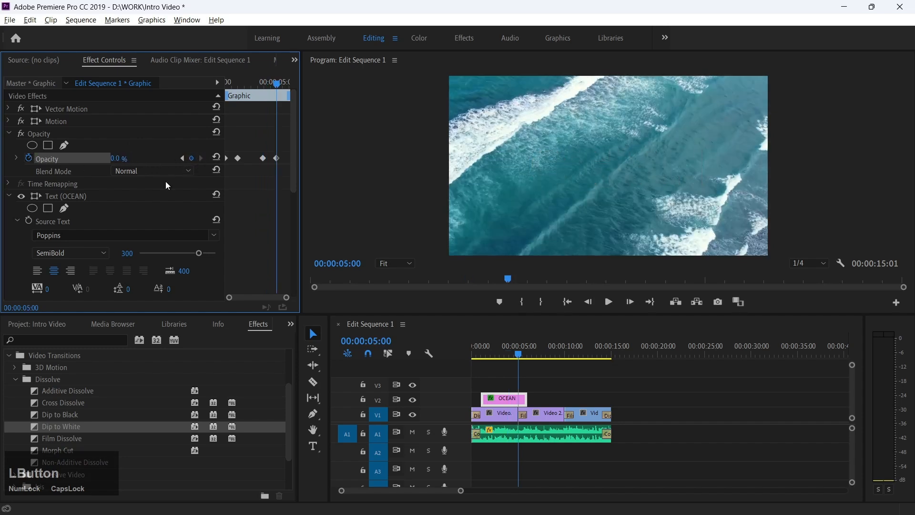
- Play the sequence from the beginning to check the OCEAN title's fade-in and fade-out
{"action": "left_click", "coordinate": [474, 357]}
{"action": "key", "text": "space"}
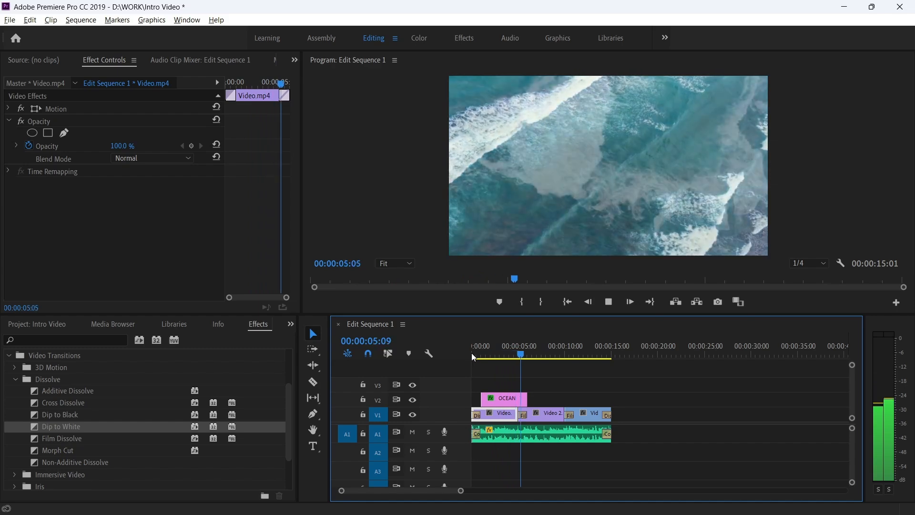
{"action": "key", "text": "space"}
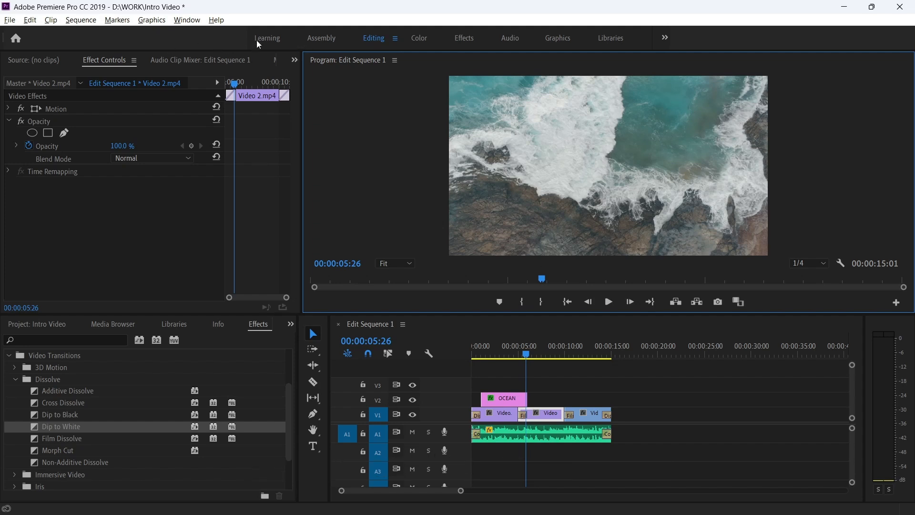
- Export the sequence as an H.264 video with the Match Source - High bitrate preset
{"action": "left_click", "coordinate": [9, 20]}
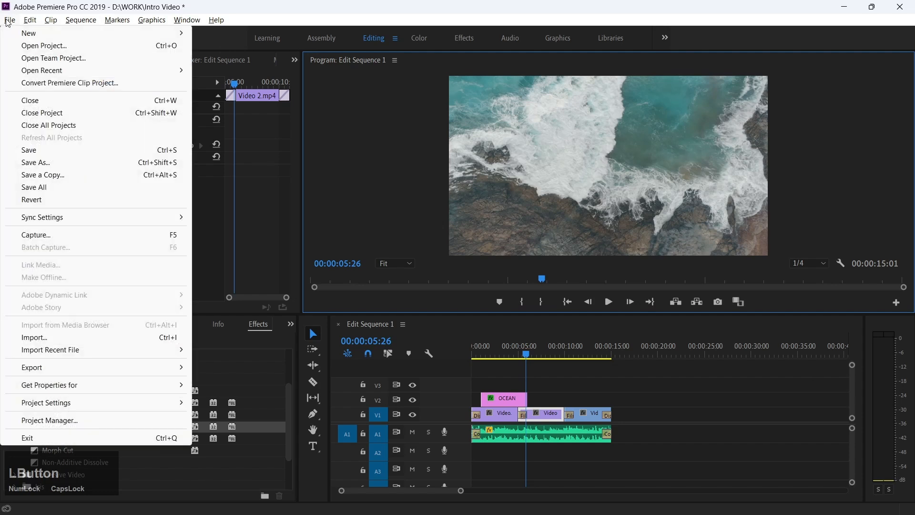
{"action": "left_click", "coordinate": [77, 369]}
{"action": "left_click", "coordinate": [206, 366]}
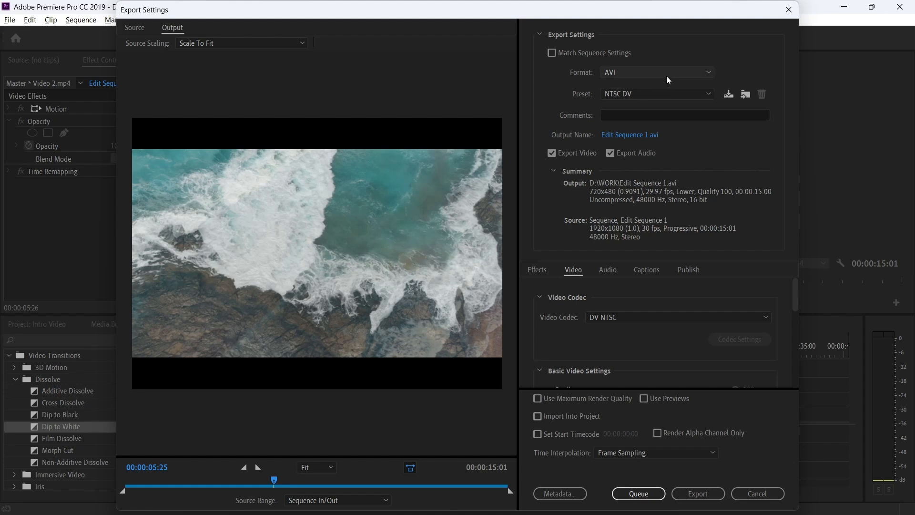
{"action": "left_click", "coordinate": [654, 74]}
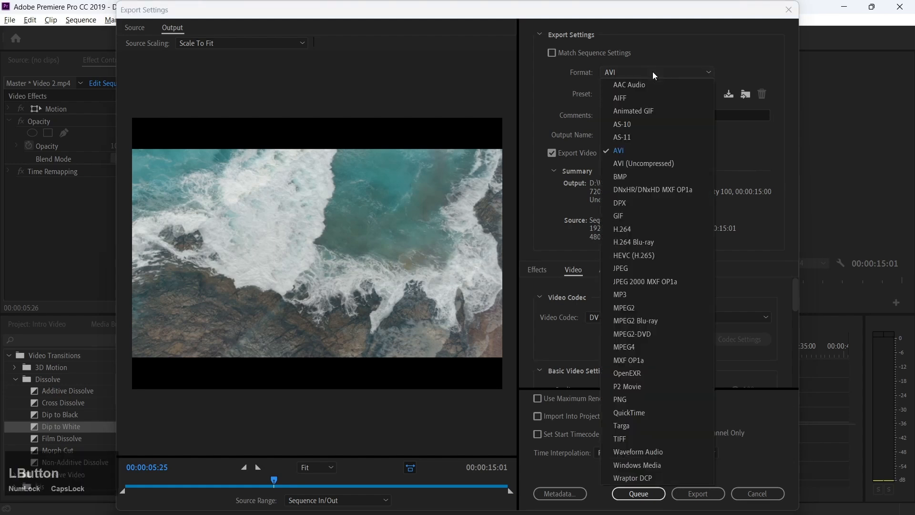
{"action": "left_click", "coordinate": [655, 228]}
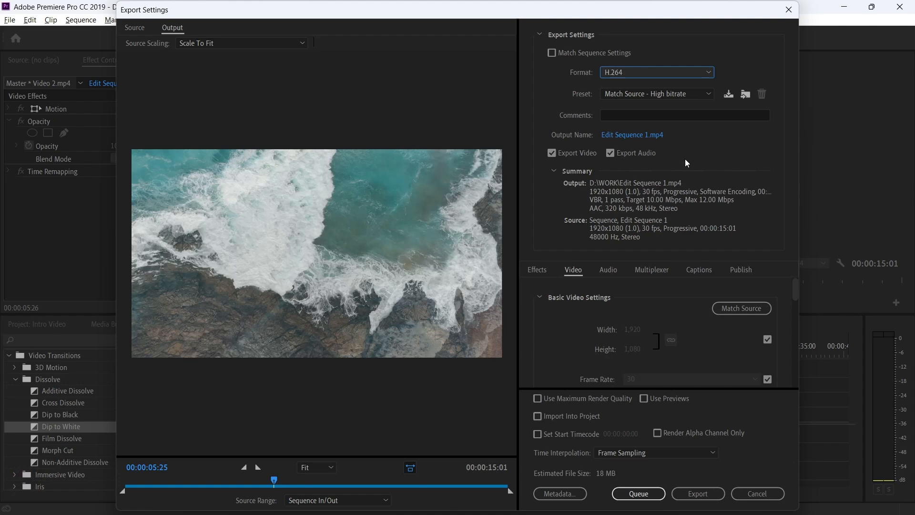
{"action": "left_click", "coordinate": [694, 93]}
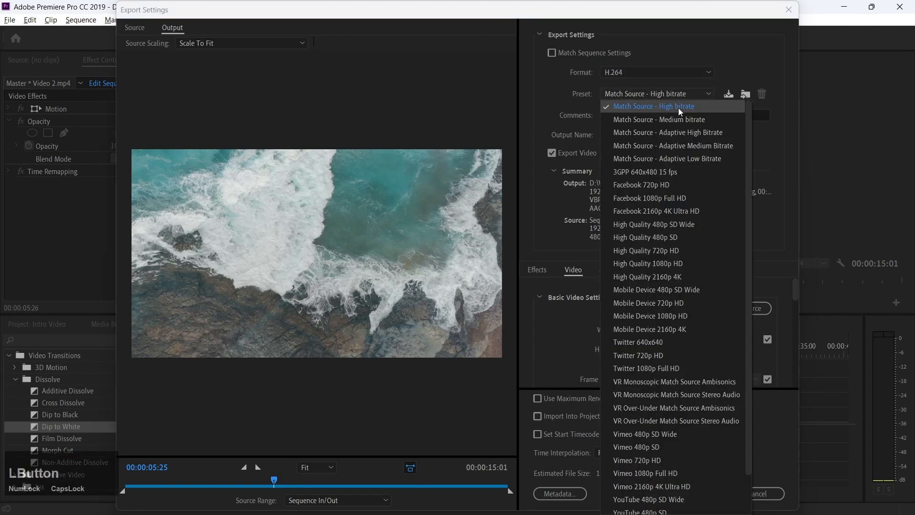
{"action": "left_click", "coordinate": [677, 108]}
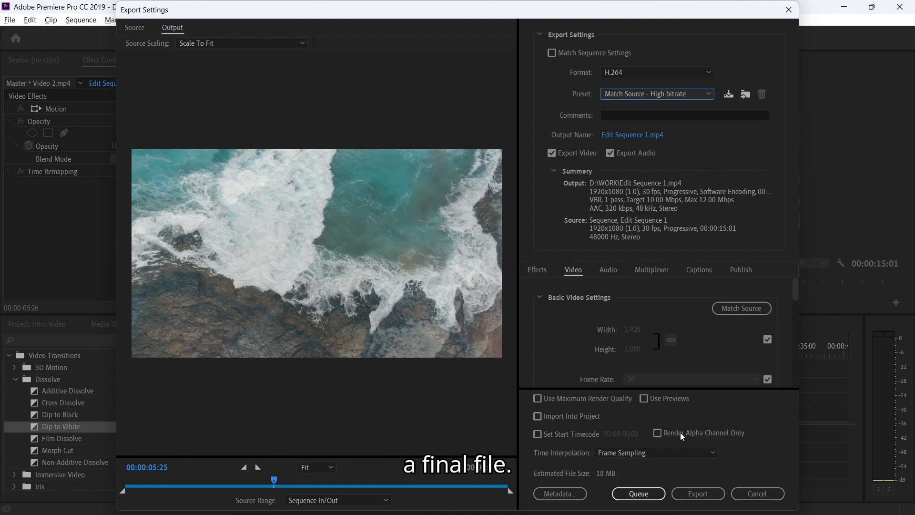
{"action": "left_click", "coordinate": [693, 494]}
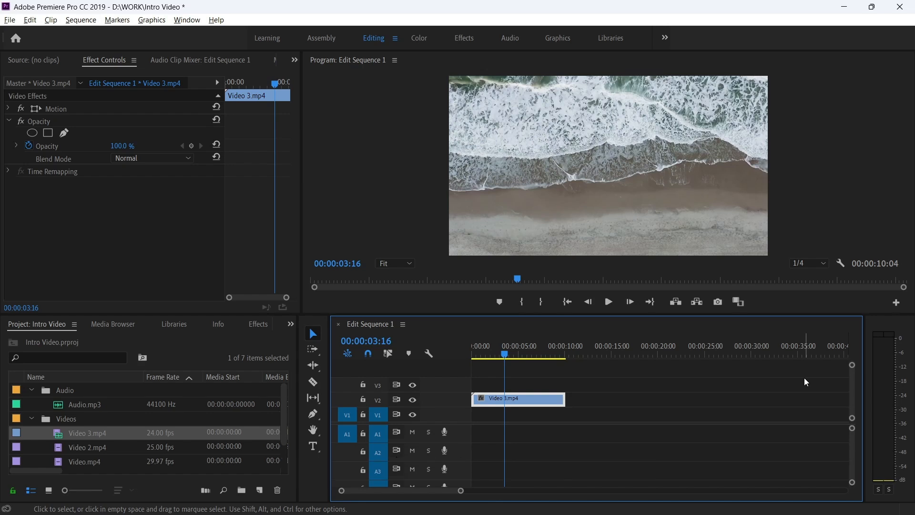
- Move the Video 3.mp4 clip along the timeline between tracks V1 and V2, and trim its end to a length of about 00:00:07:17
{"action": "key", "text": "Tab"}
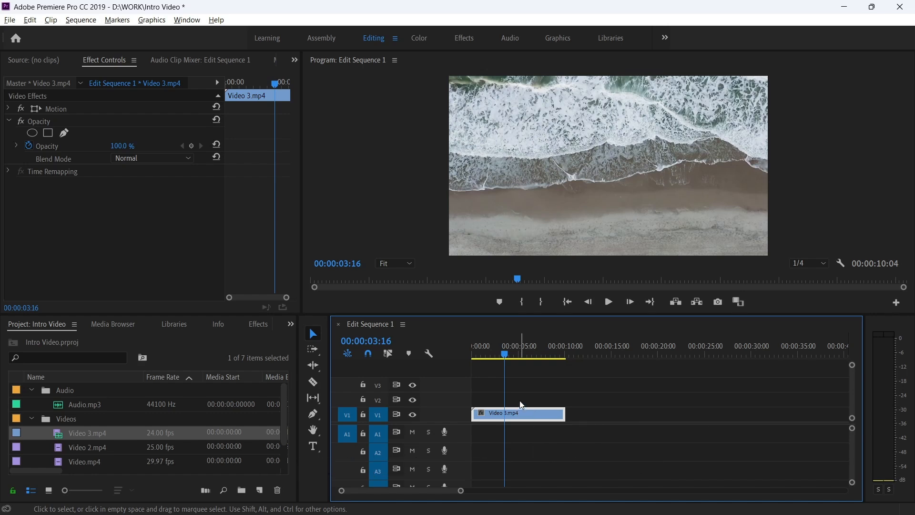
{"action": "mouse_move", "coordinate": [525, 414]}
{"action": "left_mouse_down"}
{"action": "mouse_move", "coordinate": [553, 416]}
{"action": "mouse_move", "coordinate": [532, 393]}
{"action": "mouse_move", "coordinate": [535, 404]}
{"action": "left_mouse_up"}
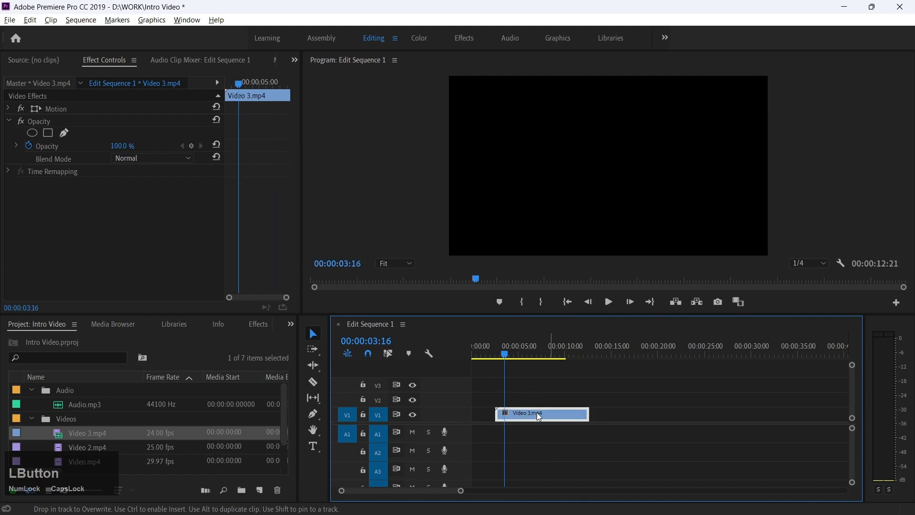
{"action": "mouse_move", "coordinate": [557, 414]}
{"action": "left_mouse_down"}
{"action": "mouse_move", "coordinate": [568, 426]}
{"action": "mouse_move", "coordinate": [569, 411]}
{"action": "left_mouse_up"}
{"action": "left_click", "coordinate": [585, 401]}
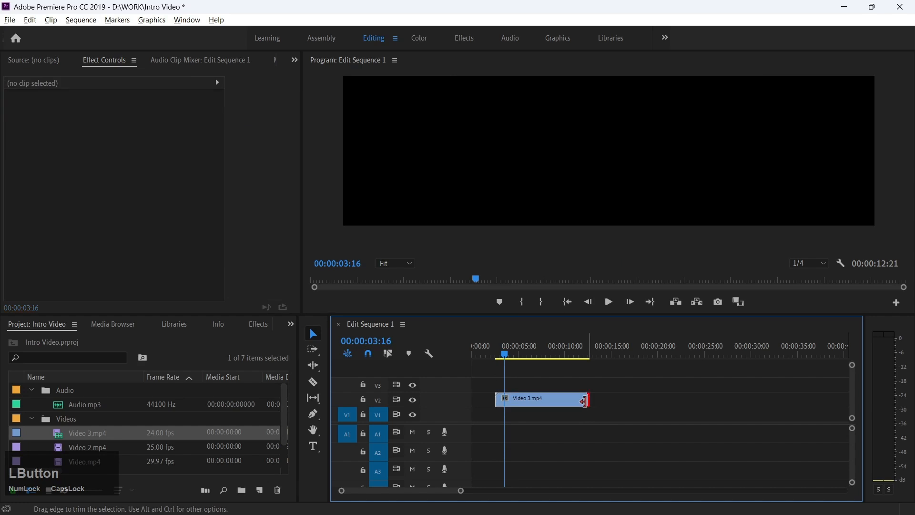
{"action": "left_click_drag", "start_coordinate": [586, 402], "coordinate": [575, 402]}
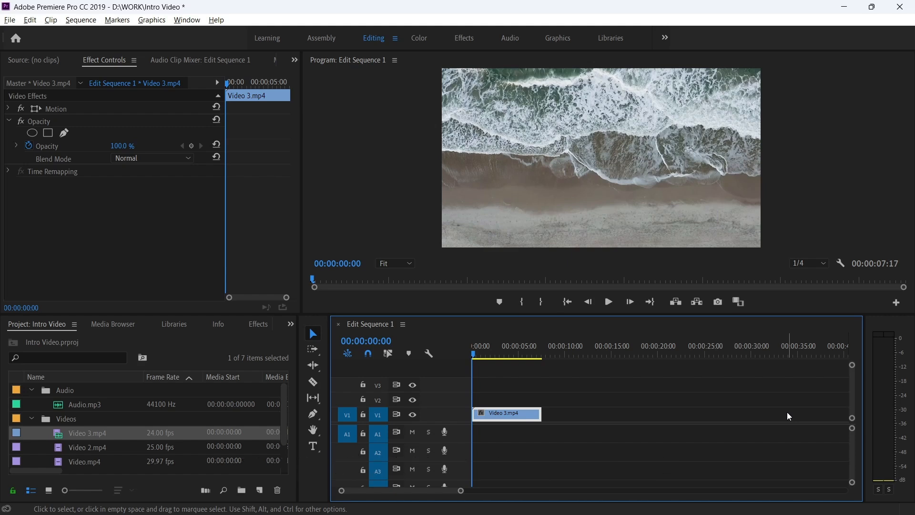
- Split the Video 3.mp4 clip at 00:00:03:19 with the Razor tool and return to the Selection tool
{"action": "left_click", "coordinate": [490, 355]}
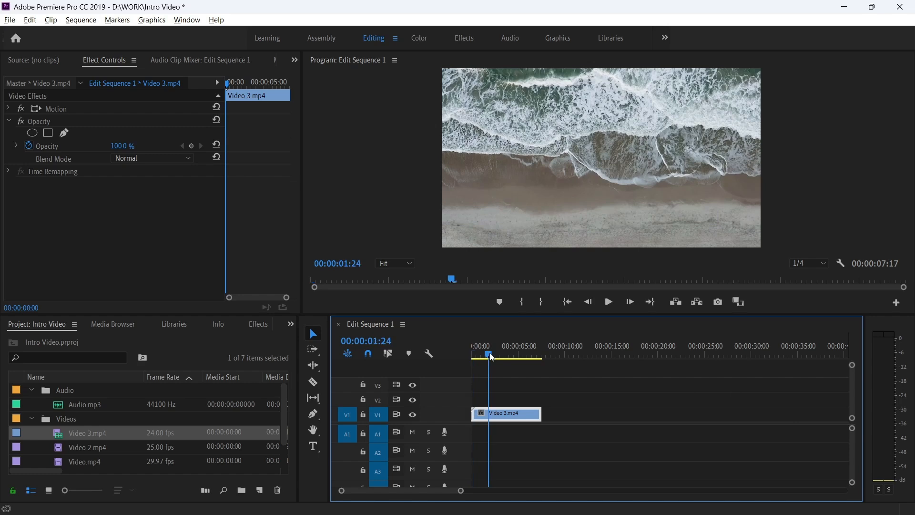
{"action": "left_click_drag", "start_coordinate": [490, 353], "coordinate": [505, 354]}
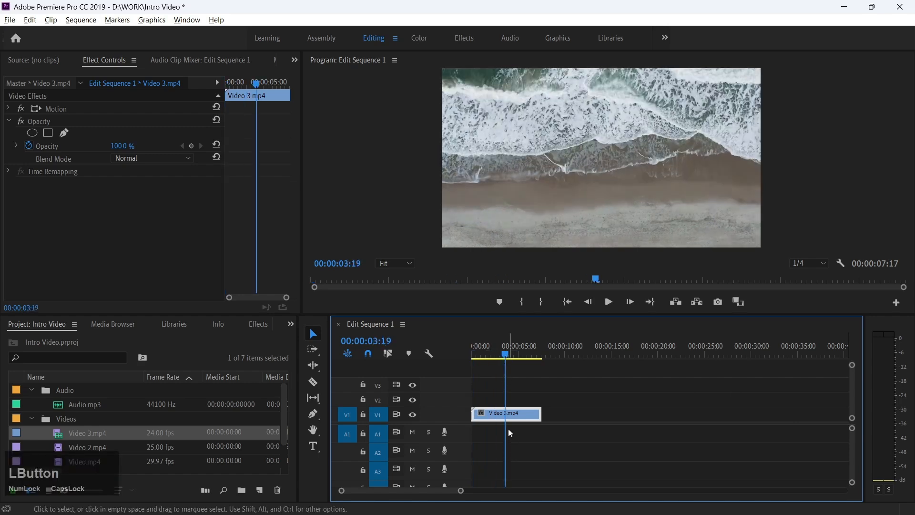
{"action": "key", "text": "c"}
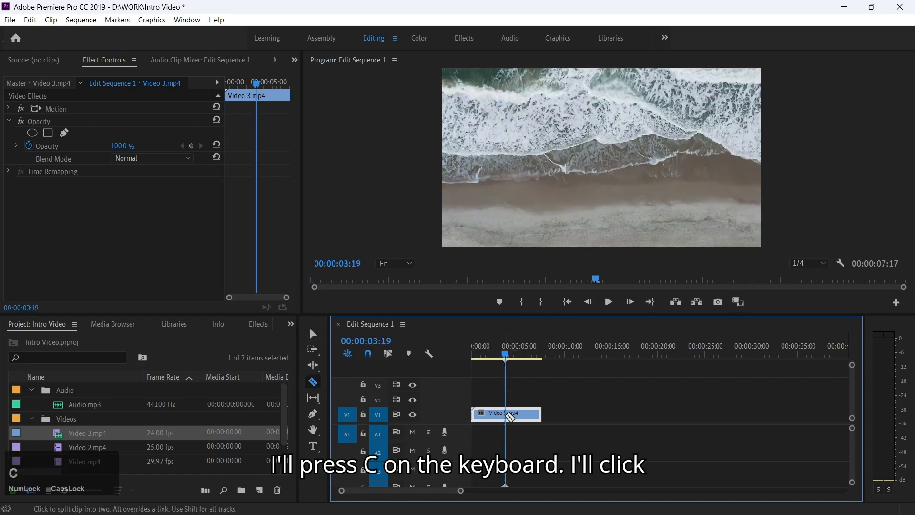
{"action": "left_click", "coordinate": [509, 417]}
{"action": "key", "text": "v"}
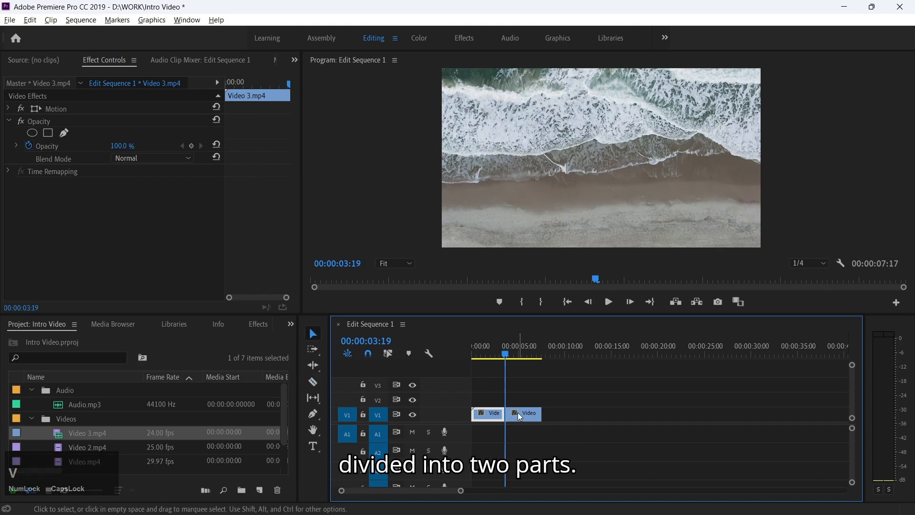
- Move the second part of the split clip further along track V1, undo the move and redo it
{"action": "left_click", "coordinate": [519, 413]}
{"action": "left_click_drag", "start_coordinate": [526, 414], "coordinate": [566, 412]}
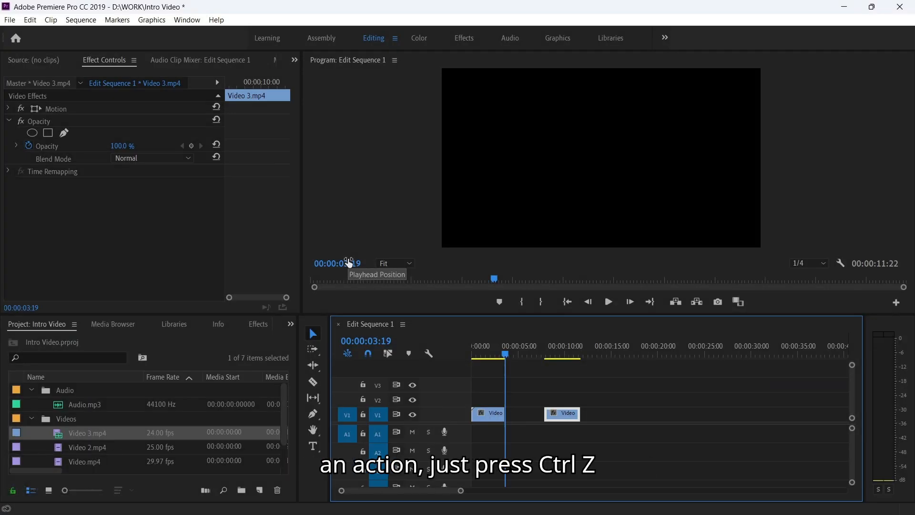
{"action": "key", "text": "ctrl+z"}
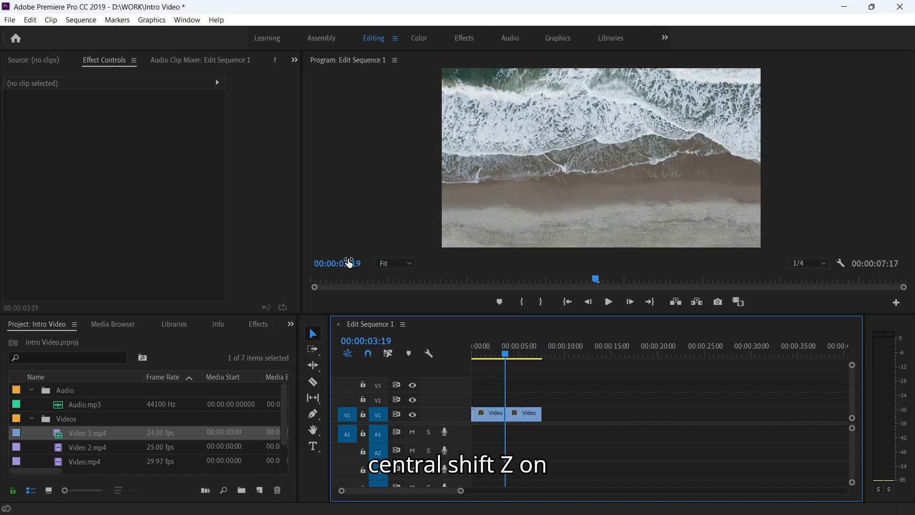
{"action": "key", "text": "ctrl+shift+z"}
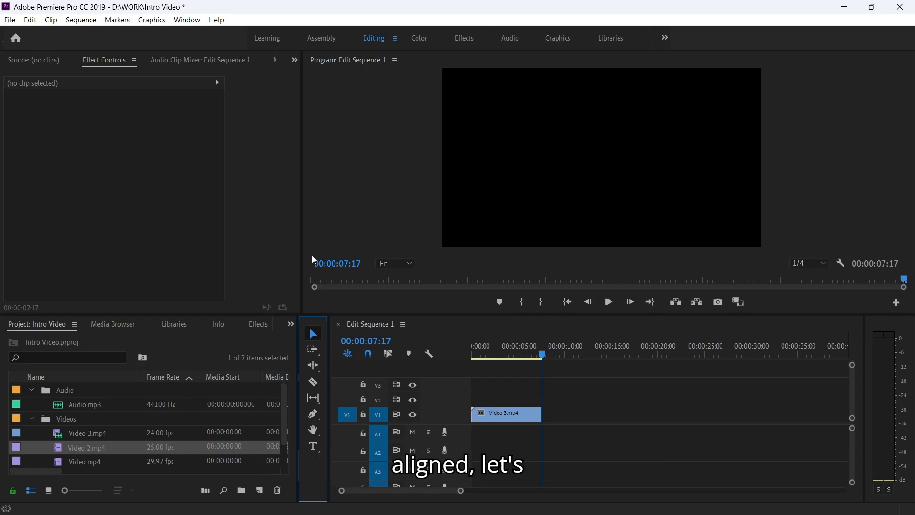
- Place Video.mp4 on track V1 directly after the Video 3.mp4 clip
{"action": "left_click", "coordinate": [513, 354]}
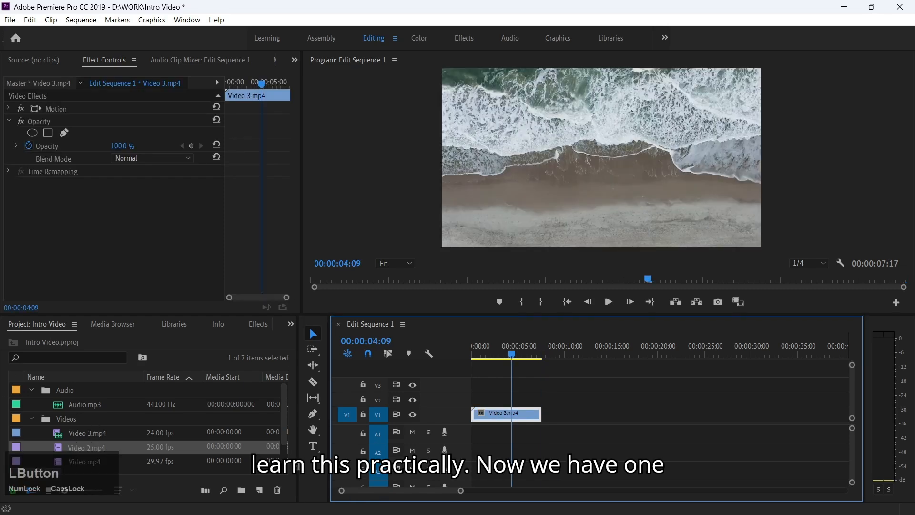
{"action": "left_click_drag", "start_coordinate": [512, 357], "coordinate": [502, 354]}
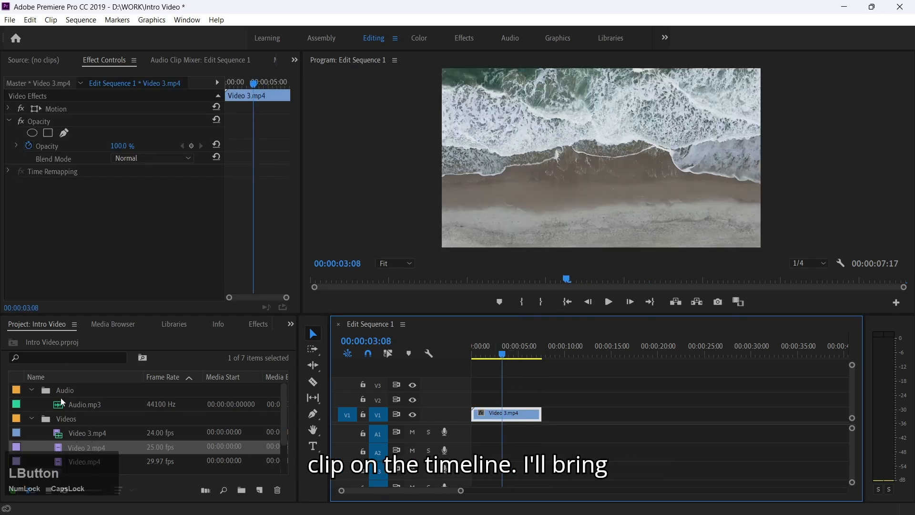
{"action": "left_click_drag", "start_coordinate": [95, 463], "coordinate": [536, 421]}
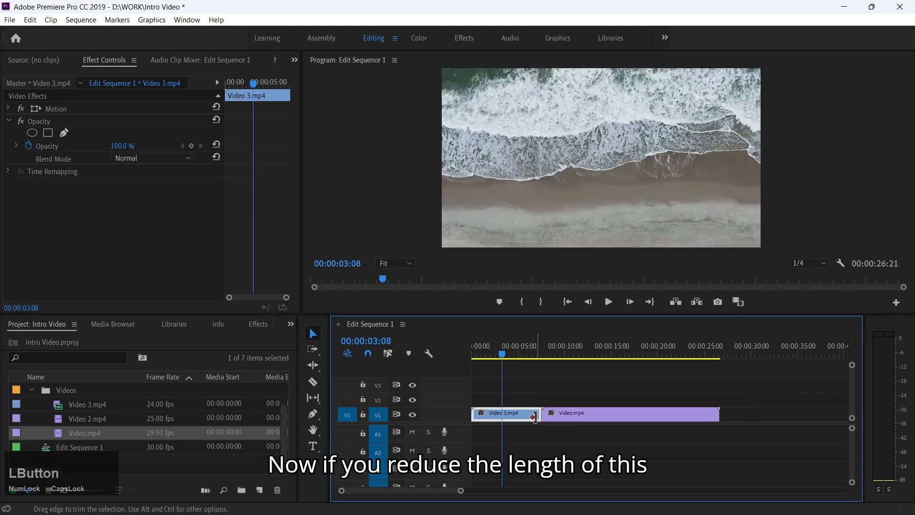
- Undo a plain trim of the Video 3.mp4 clip's end and shorten that end with the Ripple Edit tool instead
{"action": "left_click_drag", "start_coordinate": [535, 415], "coordinate": [521, 416]}
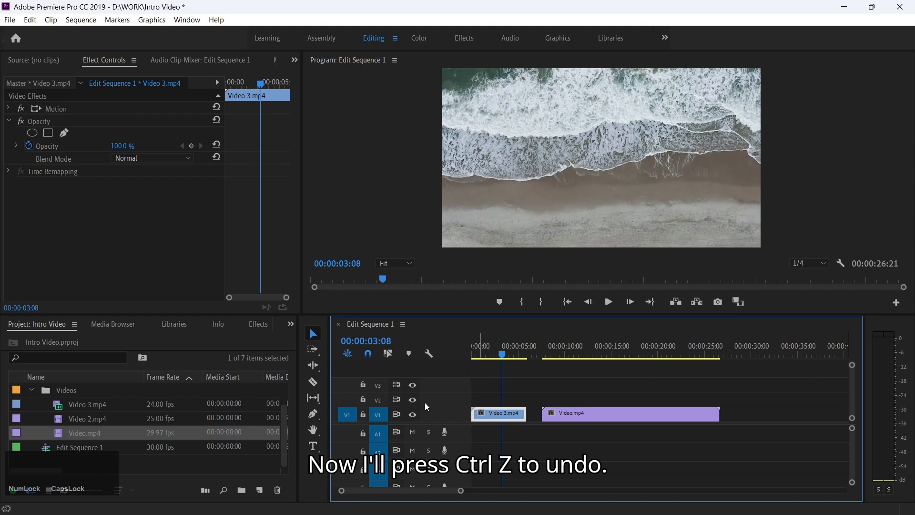
{"action": "key", "text": "ctrl+z"}
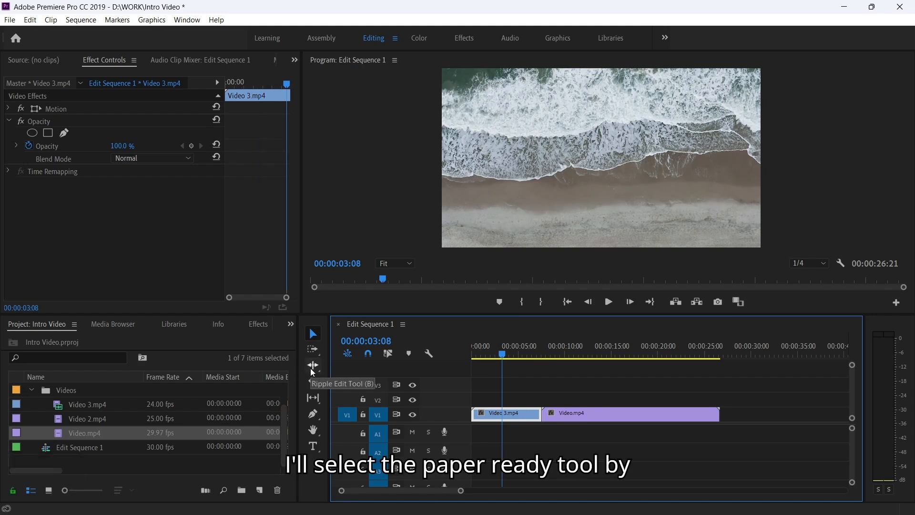
{"action": "key", "text": "b"}
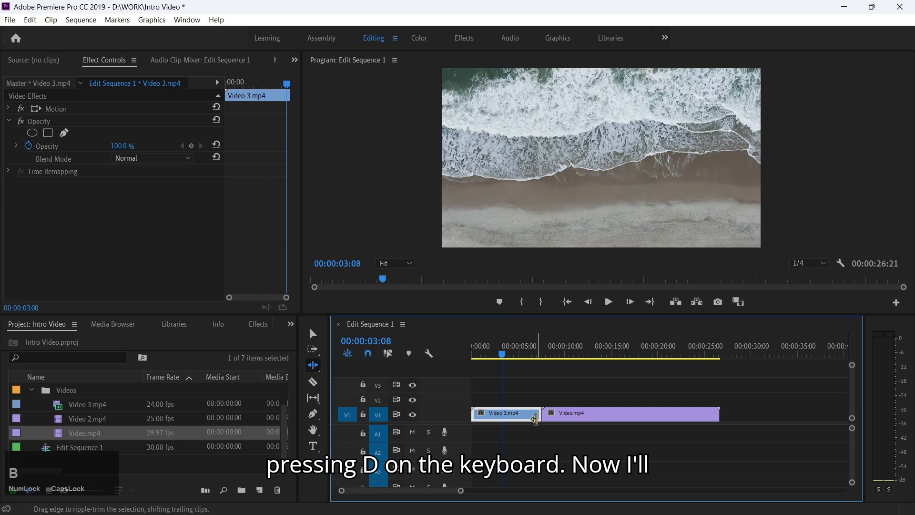
{"action": "left_click_drag", "start_coordinate": [534, 417], "coordinate": [513, 418]}
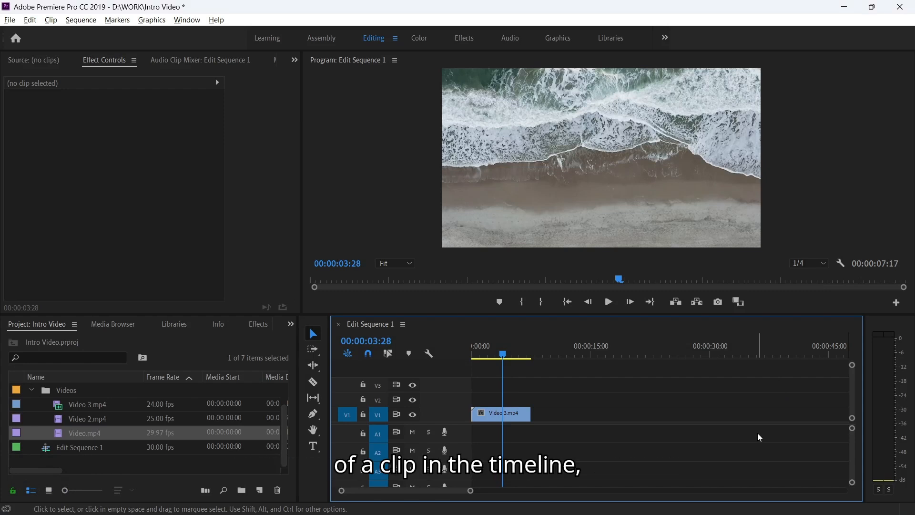
- Shorten the Video 3.mp4 clip from its end to a length of 00:00:06:00
{"action": "left_click", "coordinate": [528, 414]}
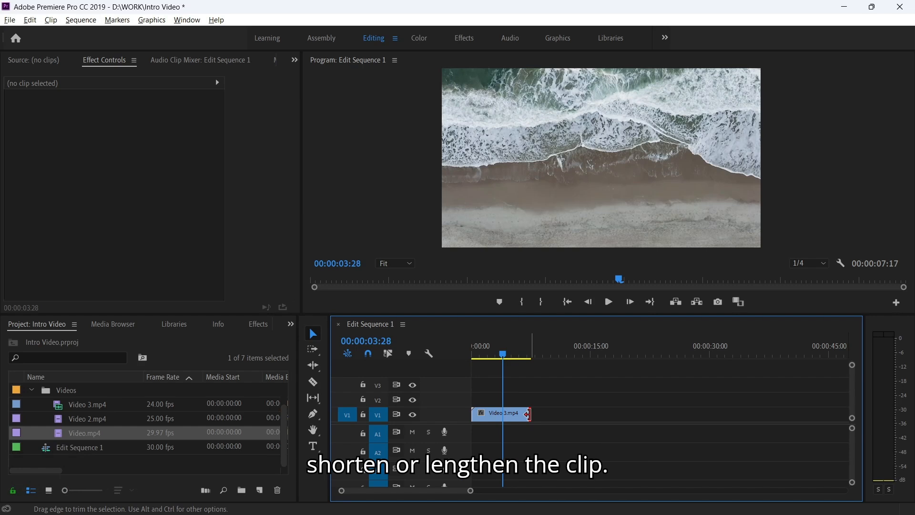
{"action": "left_click_drag", "start_coordinate": [528, 414], "coordinate": [516, 415]}
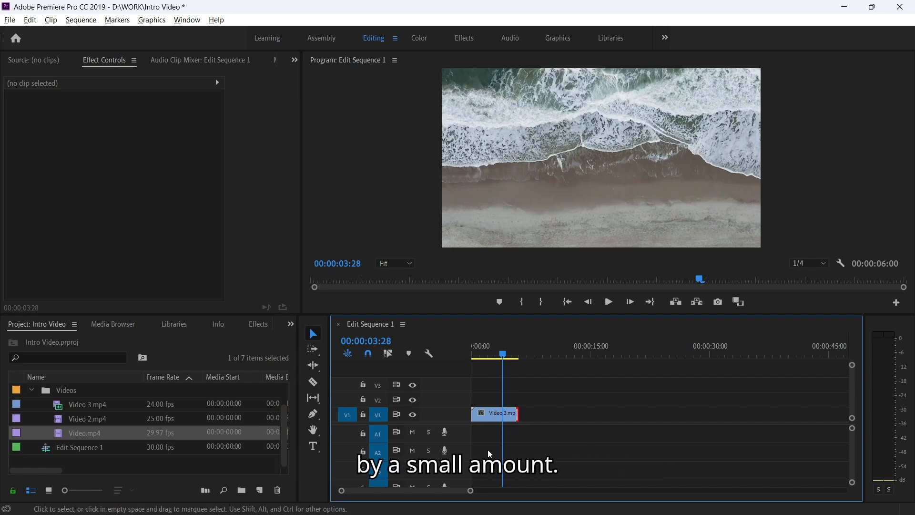
- Step through the magnified Video 3.mp4 clip frame by frame, backward to about 00:00:03:17 and one frame forward
{"action": "left_click_drag", "start_coordinate": [470, 496], "coordinate": [422, 497]}
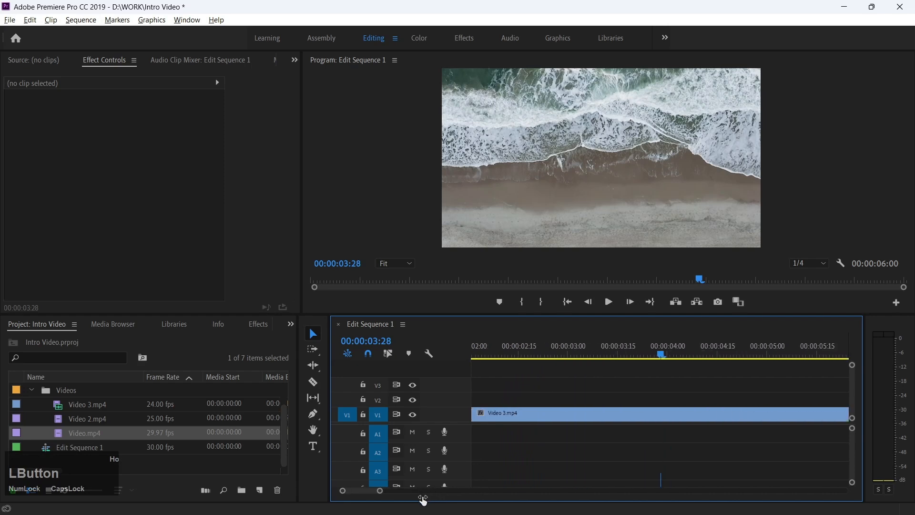
{"action": "key", "text": "Left"}
{"action": "key", "text": "Left"}
{"action": "key", "text": "Left"}
{"action": "key", "text": "Left"}
{"action": "key", "text": "Left"}
{"action": "key", "text": "Left"}
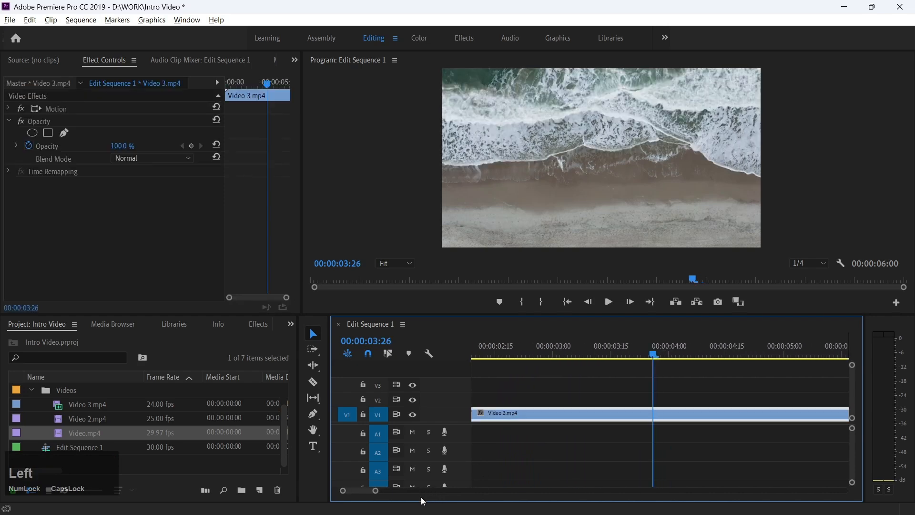
{"action": "key", "text": "Left"}
{"action": "key", "text": "Left"}
{"action": "key", "text": "Left"}
{"action": "key", "text": "Left"}
{"action": "key", "text": "Left"}
{"action": "key", "text": "Left"}
{"action": "key", "text": "Left"}
{"action": "key", "text": "Left"}
{"action": "key", "text": "Left"}
{"action": "key", "text": "Left"}
{"action": "key", "text": "Left"}
{"action": "key", "text": "Left"}
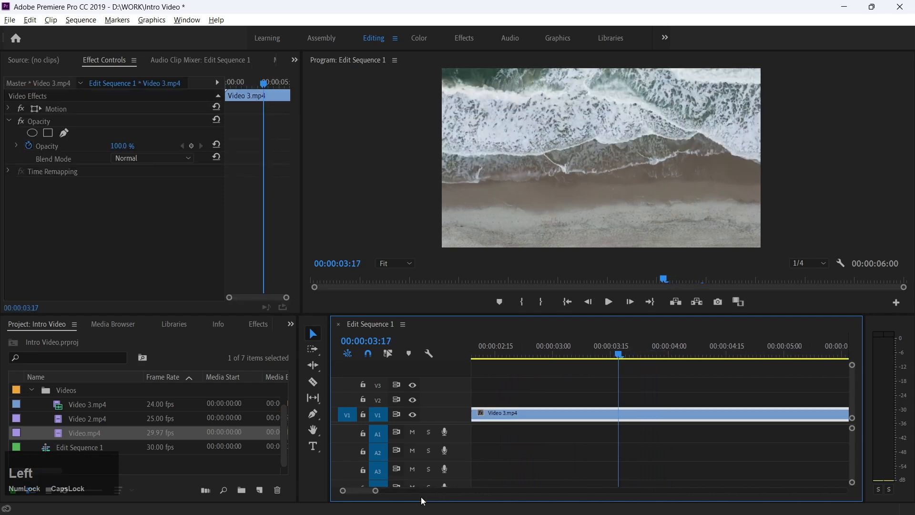
{"action": "key", "text": "Right"}
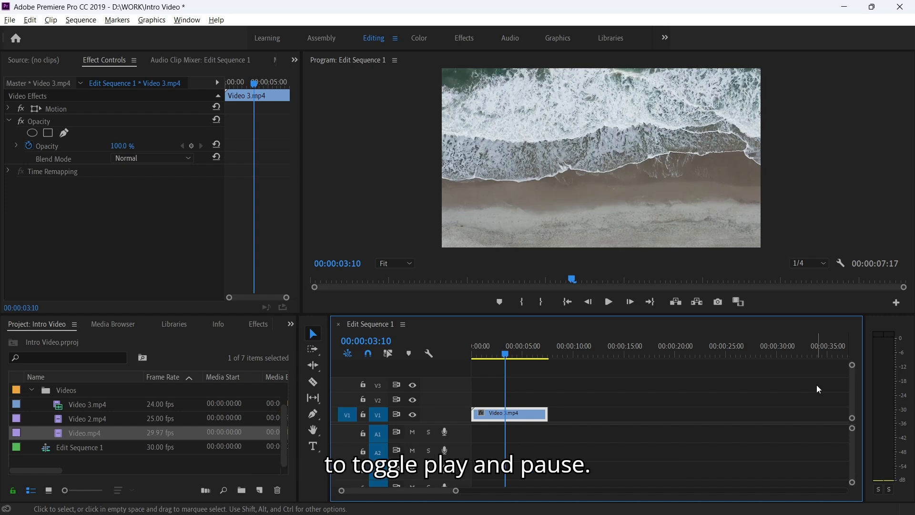
- Play and pause the sequence, step back one frame to 00:00:05:22 and play it in reverse
{"action": "key", "text": "space"}
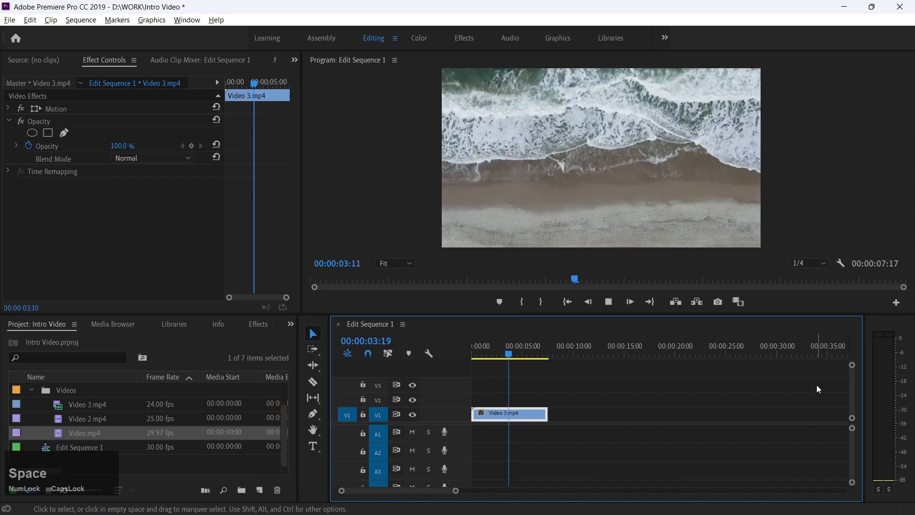
{"action": "key", "text": "space"}
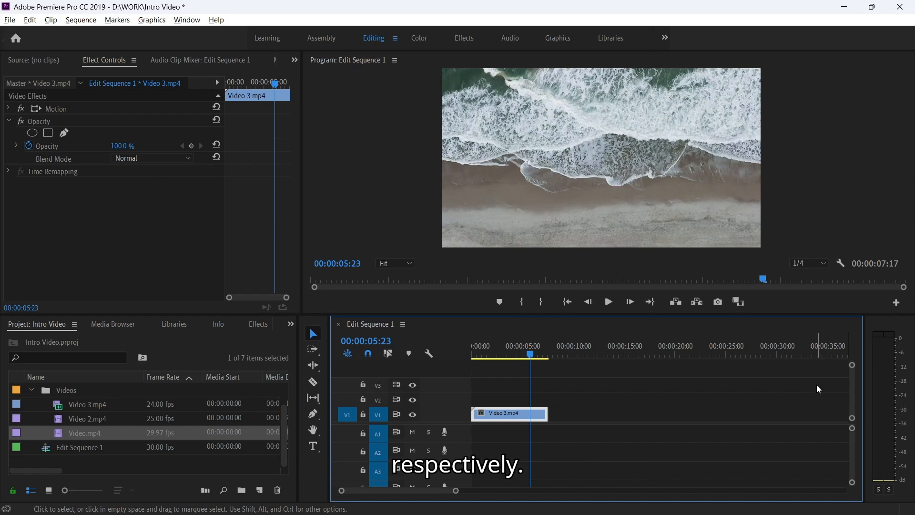
{"action": "key", "text": "Left"}
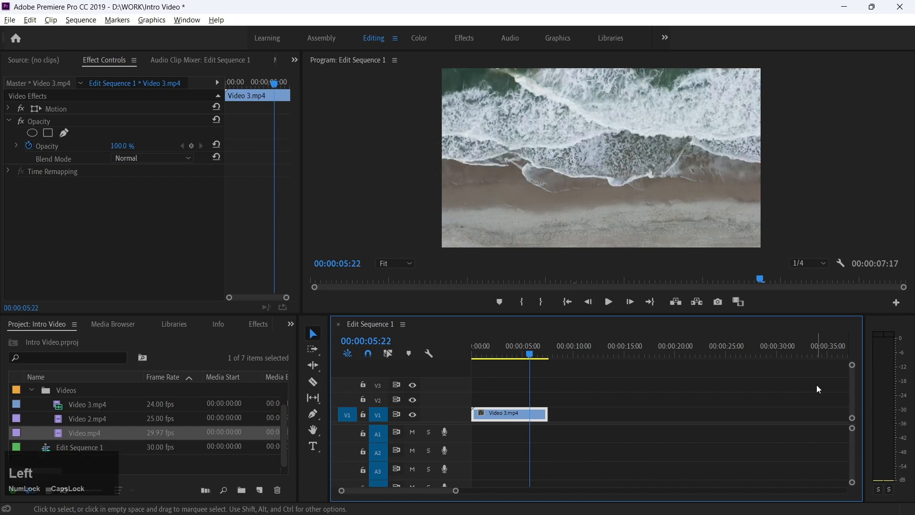
{"action": "key", "text": "j"}
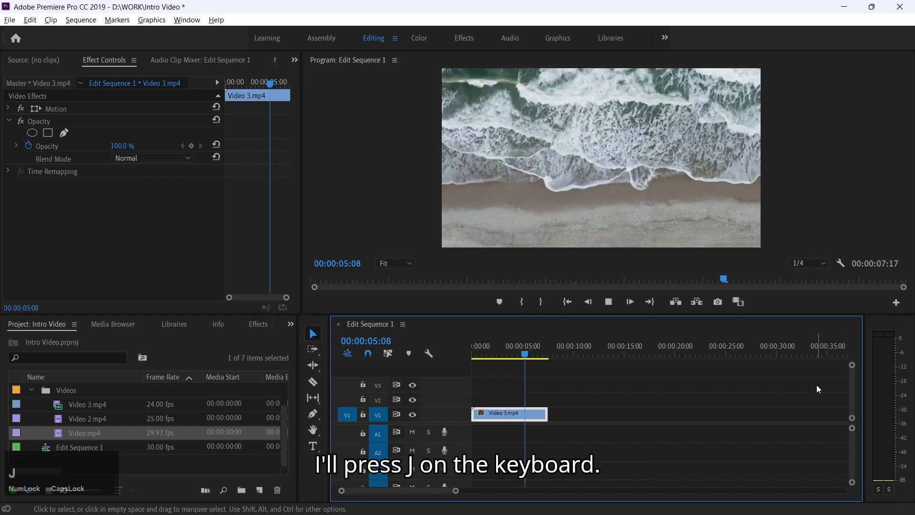
- Play the sequence faster in reverse and stop it, then play it forward at double speed and stop at about 00:00:05:16
{"action": "key", "text": "j"}
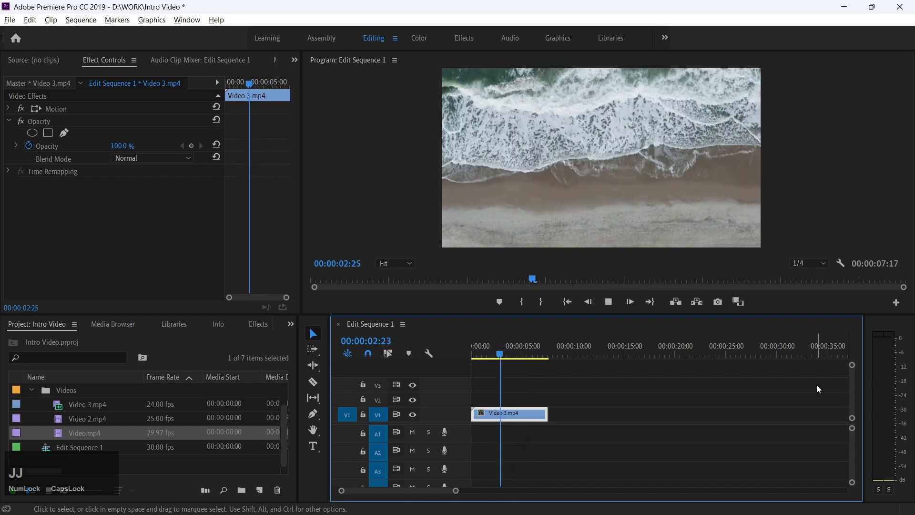
{"action": "key", "text": "space"}
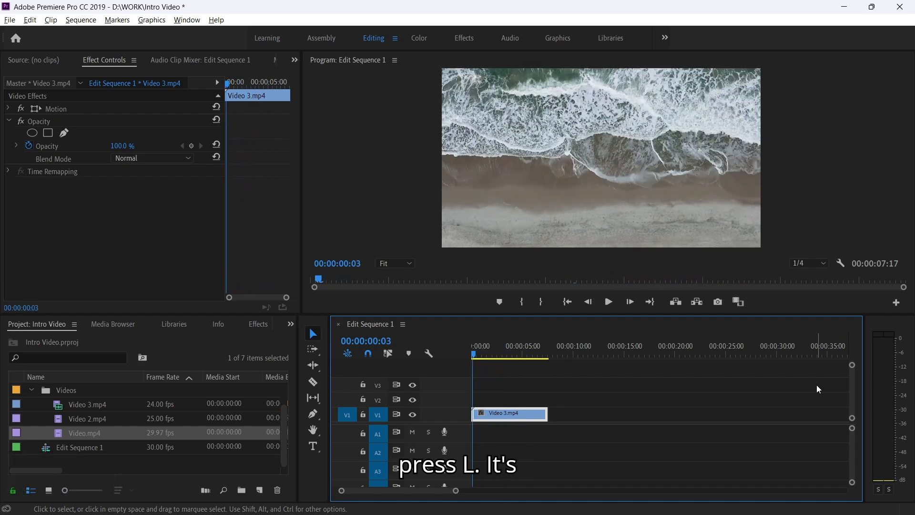
{"action": "key", "text": "l"}
{"action": "key", "text": "l"}
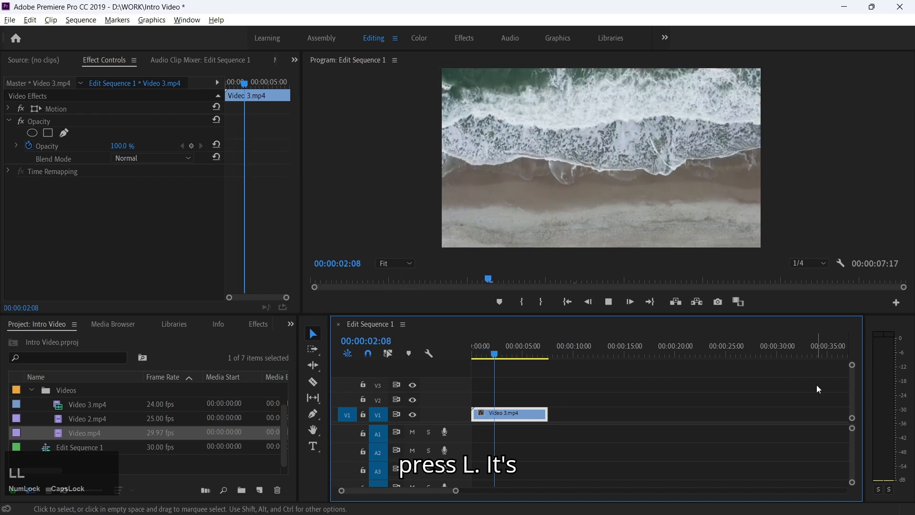
{"action": "key", "text": "k"}
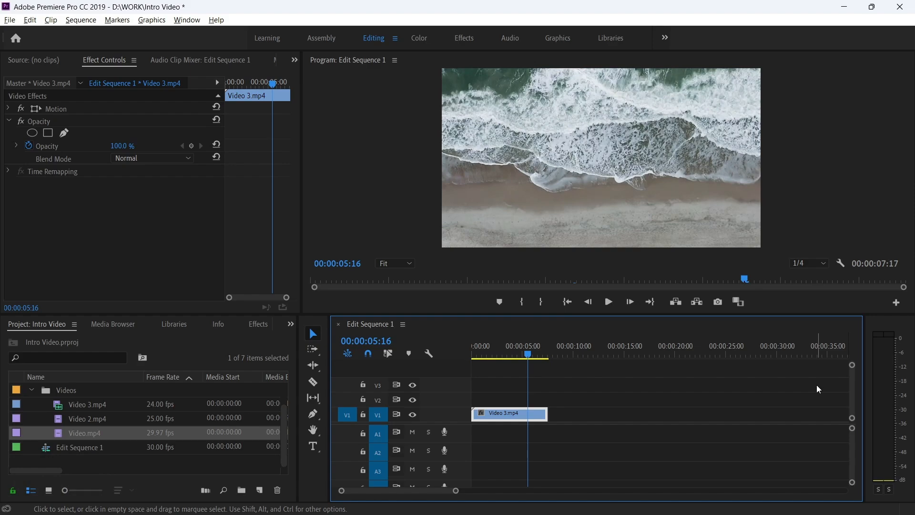
- Magnify the timeline around the playhead at 00:00:05:16, shrink it back and magnify it again
{"action": "key", "text": "Tab"}
{"action": "key", "text": "equal"}
{"action": "key", "text": "equal"}
{"action": "key", "text": "equal"}
{"action": "key", "text": "equal"}
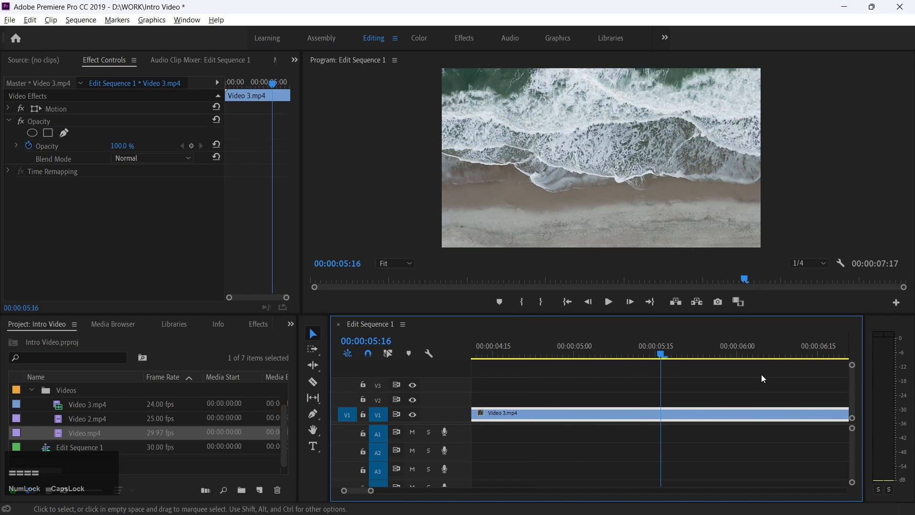
{"action": "key", "text": "minus"}
{"action": "key", "text": "minus"}
{"action": "key", "text": "minus"}
{"action": "key", "text": "equal"}
{"action": "key", "text": "equal"}
{"action": "key", "text": "equal"}
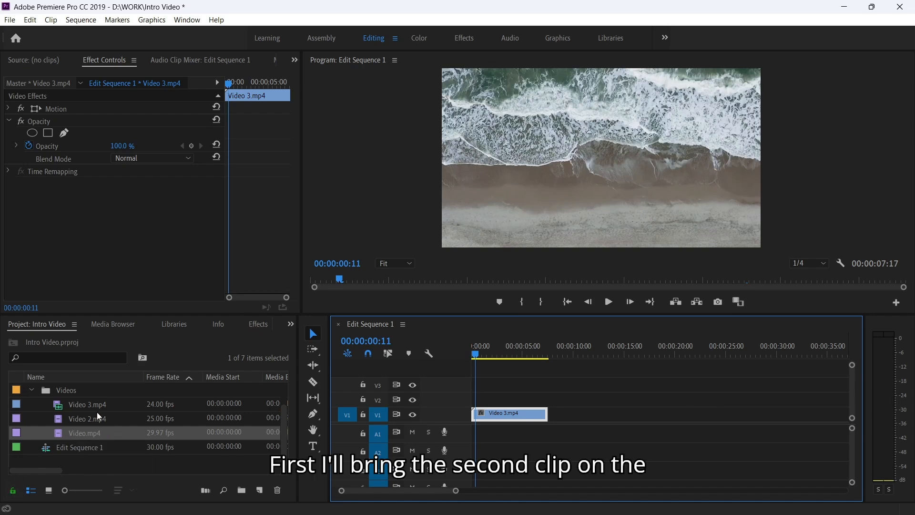
- Place Video 2.mp4 on V1 directly after Video 3.mp4 and set the playhead at 00:00:07:03, just before their cut
{"action": "left_click_drag", "start_coordinate": [88, 421], "coordinate": [556, 422]}
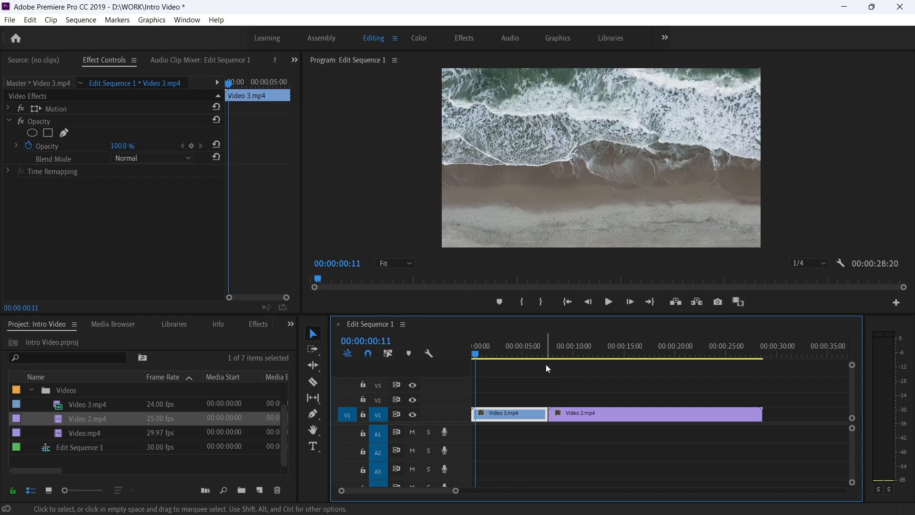
{"action": "left_click", "coordinate": [546, 344]}
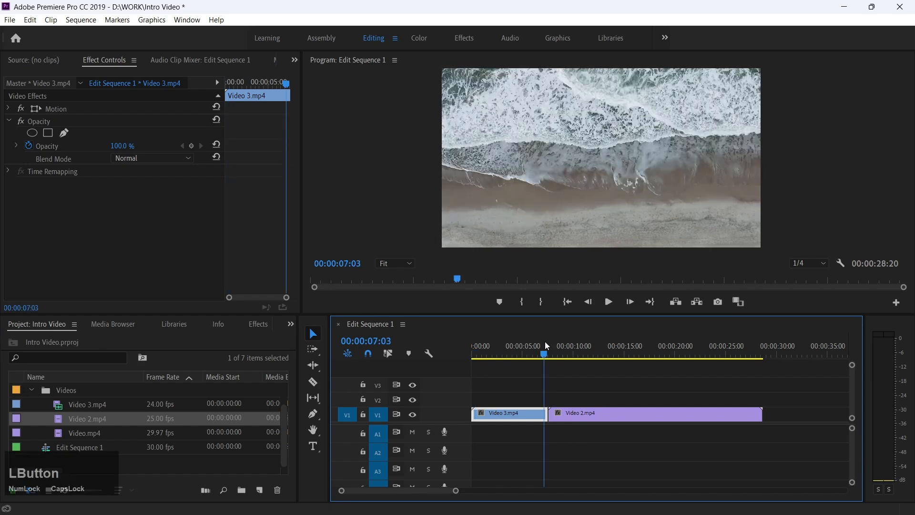
{"action": "key", "text": "equal"}
{"action": "key", "text": "equal"}
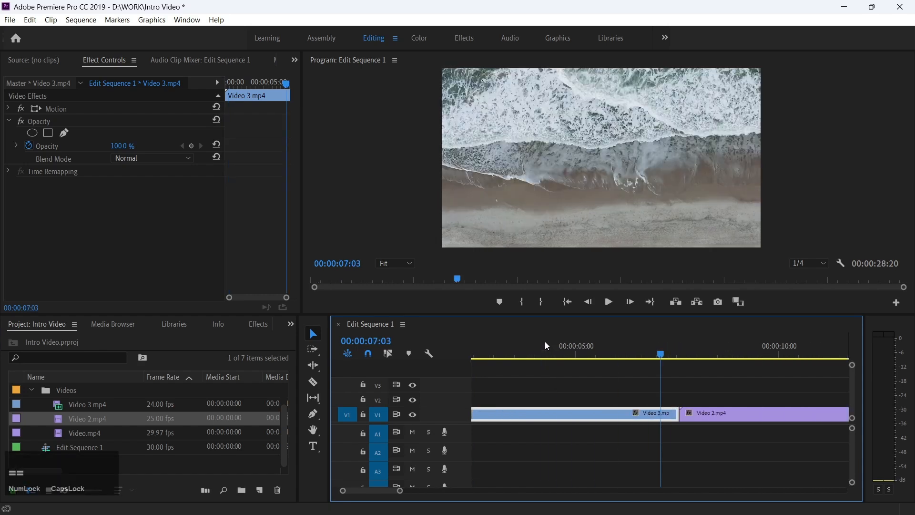
{"action": "mouse_move", "coordinate": [727, 408]}
{"action": "left_mouse_down"}
{"action": "mouse_move", "coordinate": [725, 422]}
{"action": "mouse_move", "coordinate": [718, 419]}
{"action": "mouse_move", "coordinate": [727, 418]}
{"action": "left_mouse_up"}
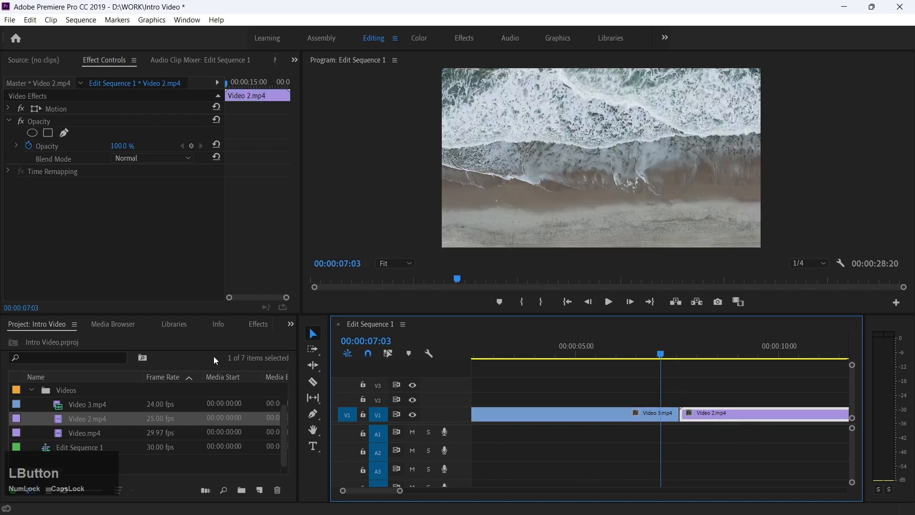
- Apply the Cross Dissolve video transition from the Dissolve group at the cut between Video 3.mp4 and Video 2.mp4
{"action": "left_click", "coordinate": [265, 324]}
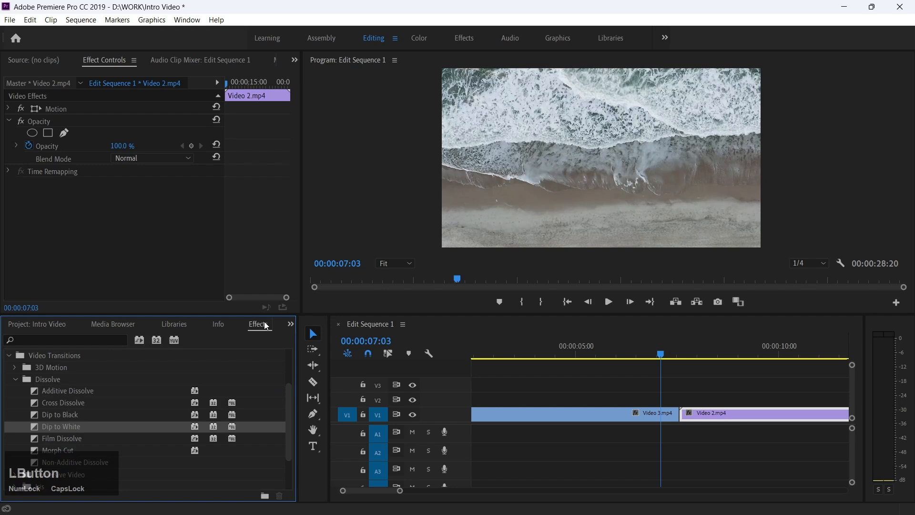
{"action": "left_click", "coordinate": [14, 379]}
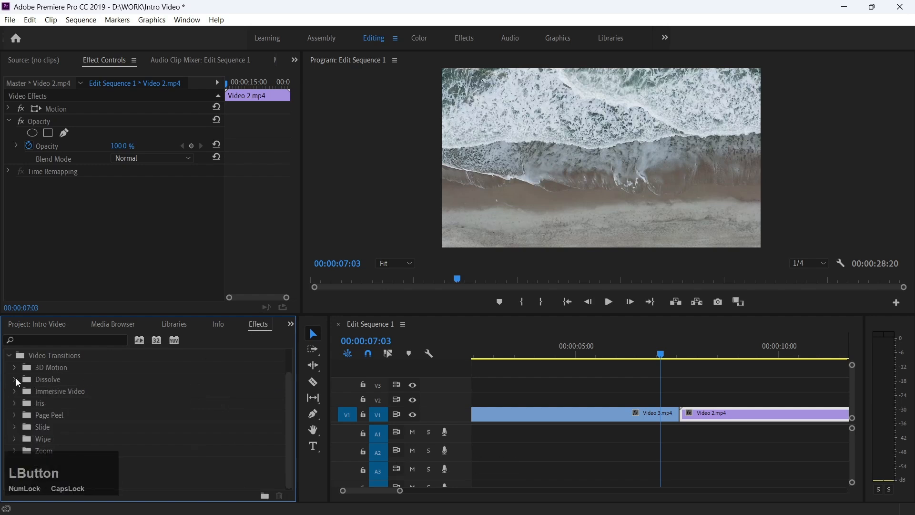
{"action": "left_click", "coordinate": [9, 356]}
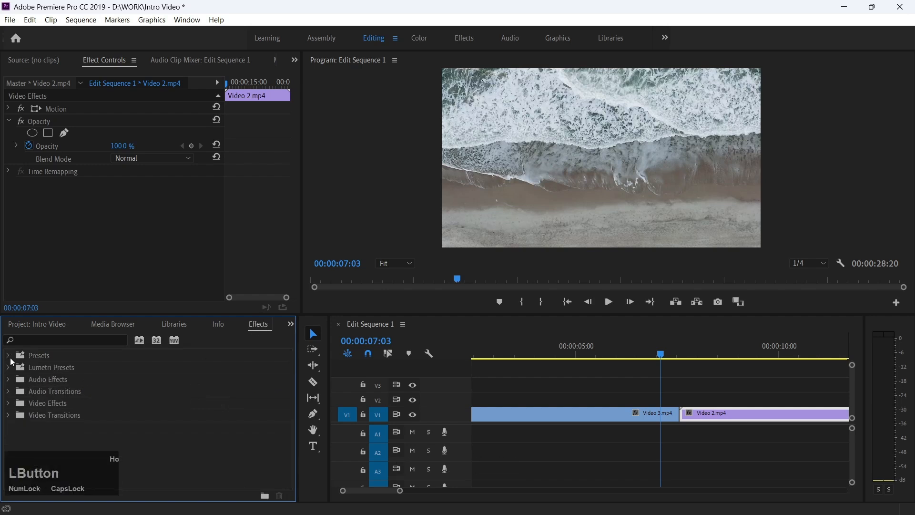
{"action": "left_click", "coordinate": [67, 403]}
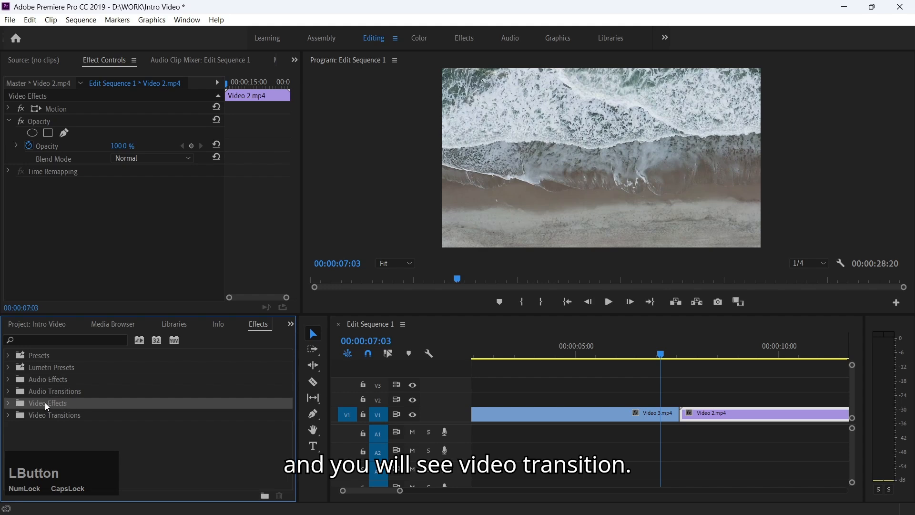
{"action": "left_click", "coordinate": [9, 415]}
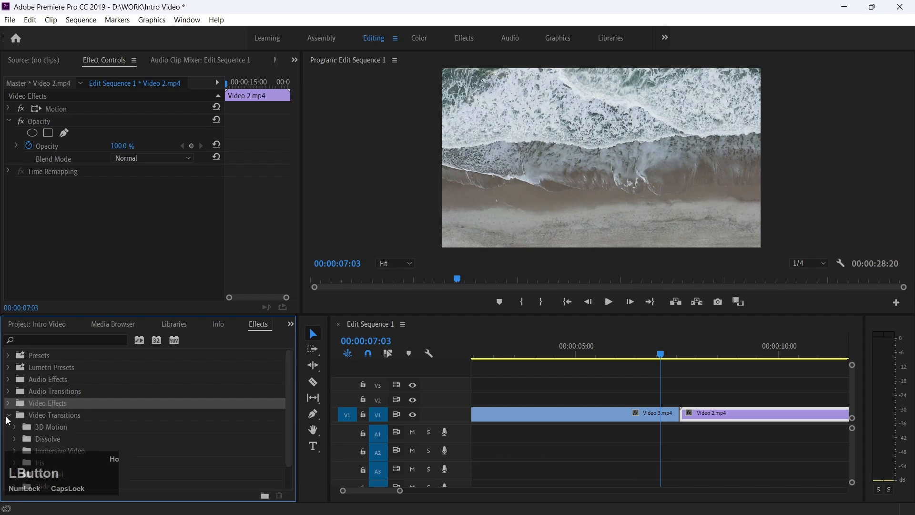
{"action": "scroll", "coordinate": [58, 437], "scroll_direction": "down", "scroll_amount": 1}
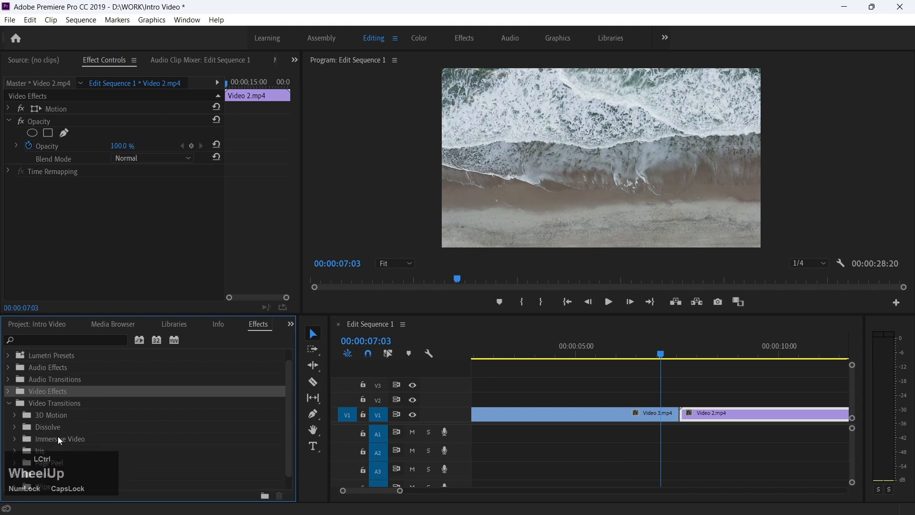
{"action": "scroll", "coordinate": [58, 439], "scroll_direction": "up", "scroll_amount": 1}
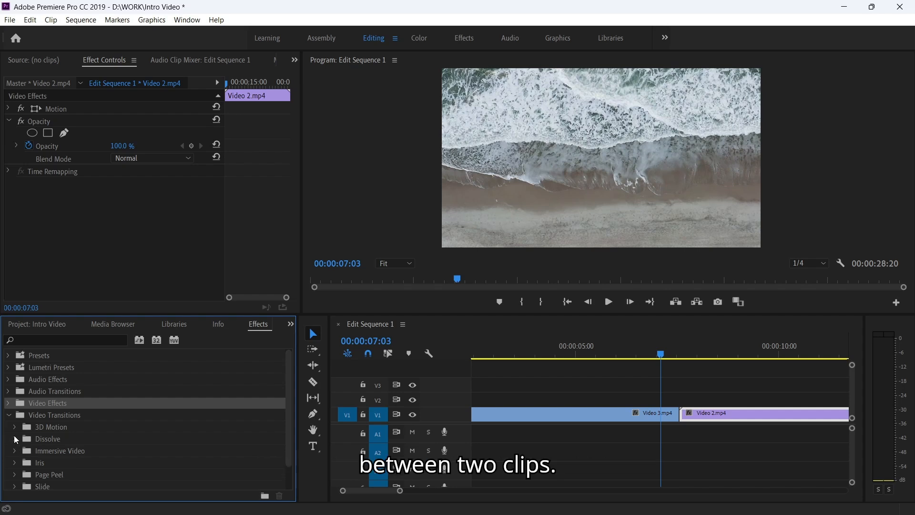
{"action": "left_click", "coordinate": [15, 438]}
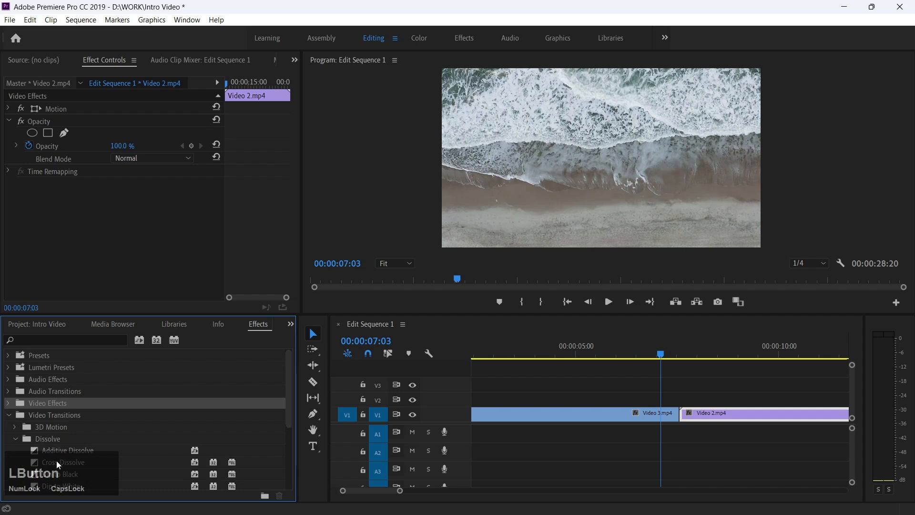
{"action": "left_click_drag", "start_coordinate": [56, 461], "coordinate": [687, 416]}
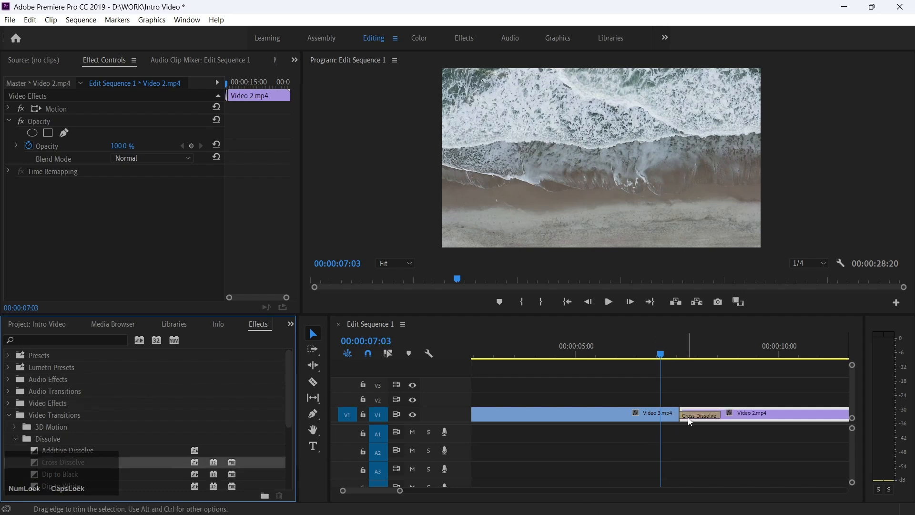
- Set the alignment of the Cross Dissolve transition to Center at Cut
{"action": "left_click", "coordinate": [692, 417]}
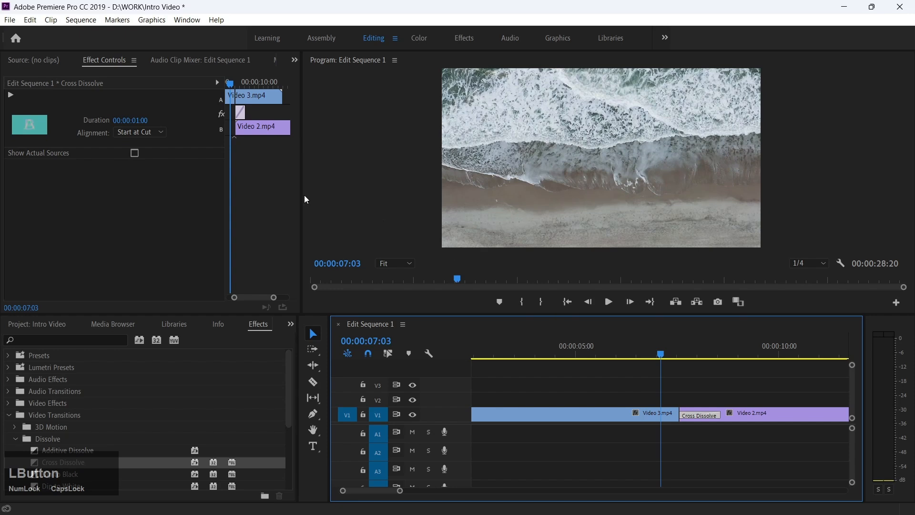
{"action": "left_click", "coordinate": [140, 132]}
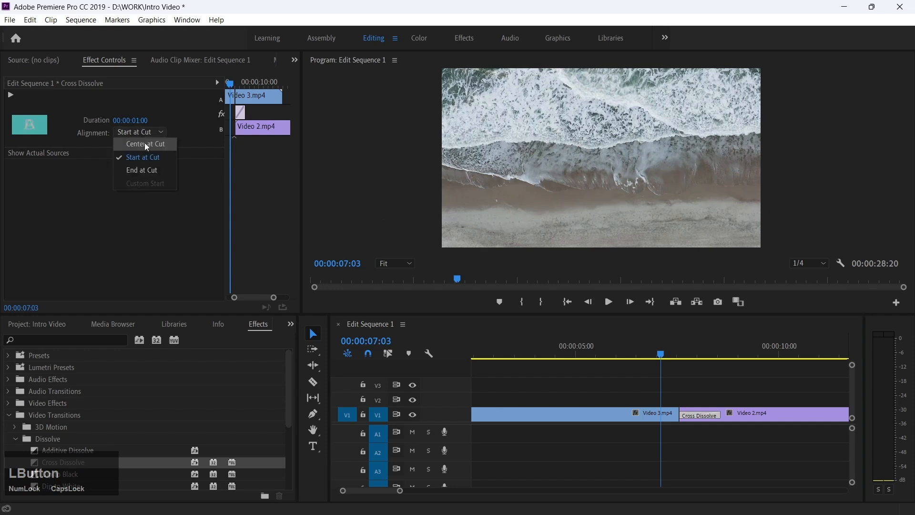
{"action": "left_click", "coordinate": [146, 144]}
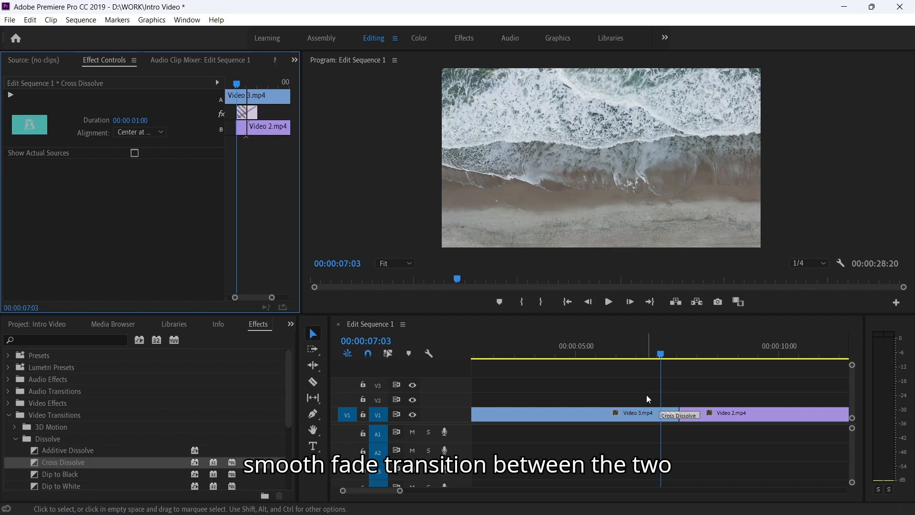
- Play the sequence through the Cross Dissolve, replaying it from about 00:00:05:04 and again from slightly earlier
{"action": "key", "text": "space"}
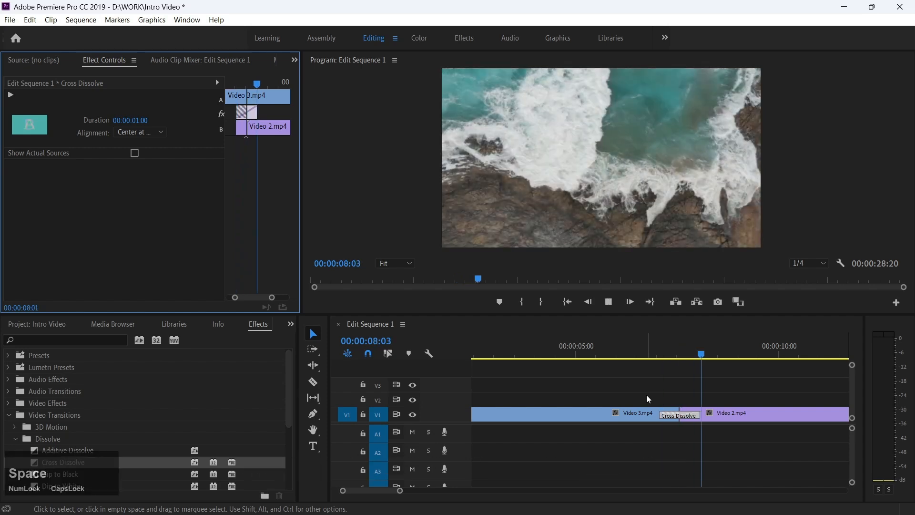
{"action": "left_click", "coordinate": [581, 344]}
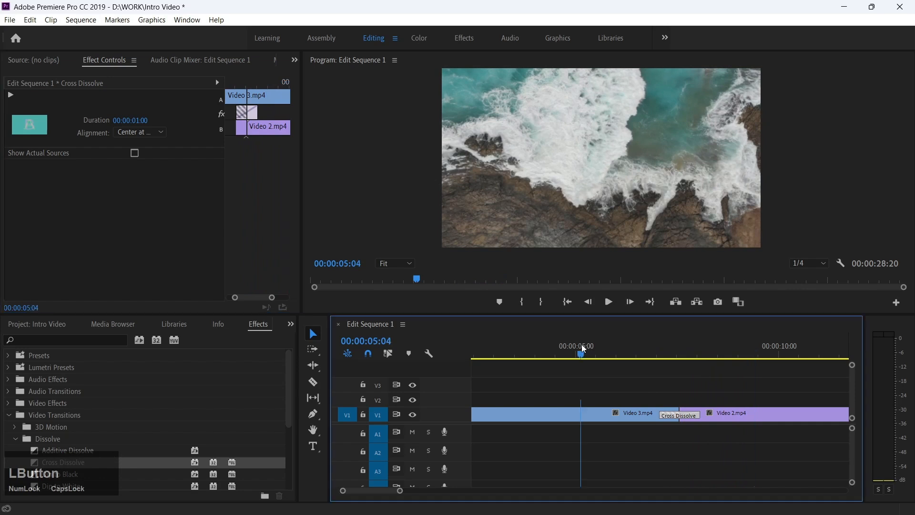
{"action": "key", "text": "space"}
{"action": "key", "text": "space"}
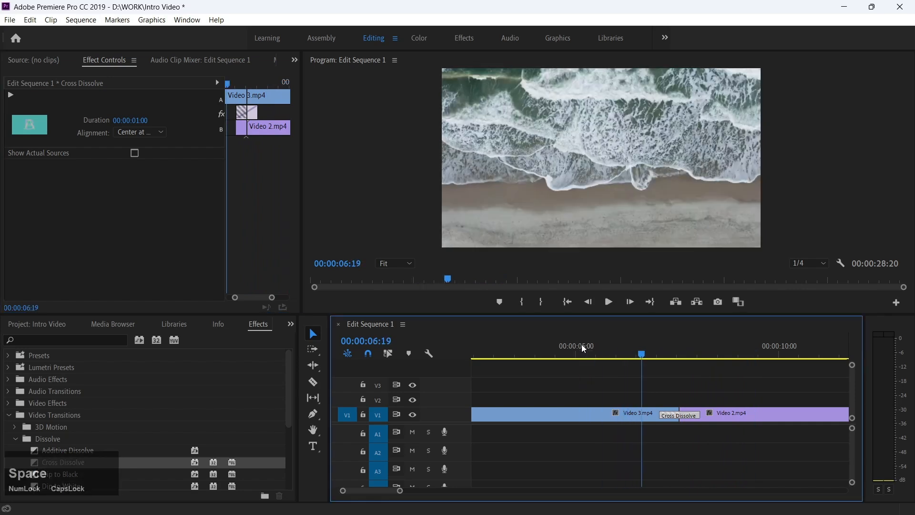
{"action": "left_click", "coordinate": [561, 349]}
{"action": "key", "text": "space"}
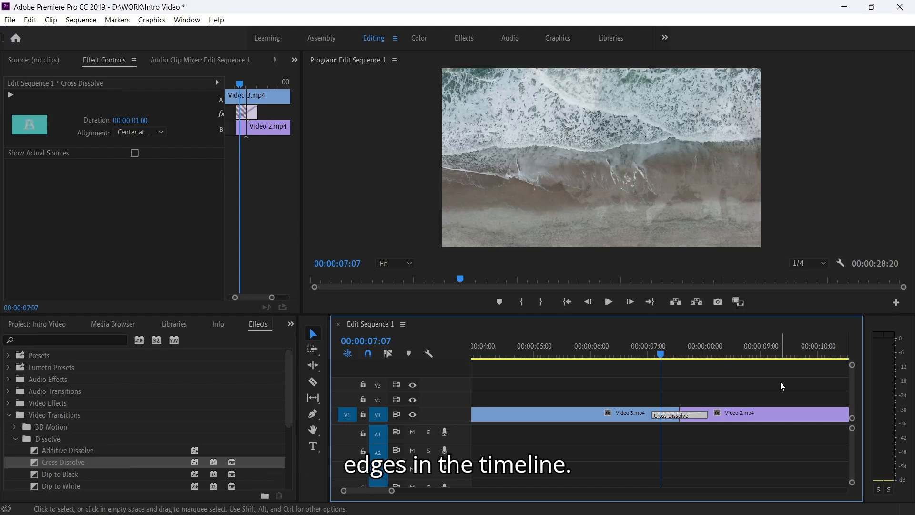
- Set the duration of the Cross Dissolve between Video 3.mp4 and Video 2.mp4 to 2 seconds
{"action": "left_click", "coordinate": [700, 413]}
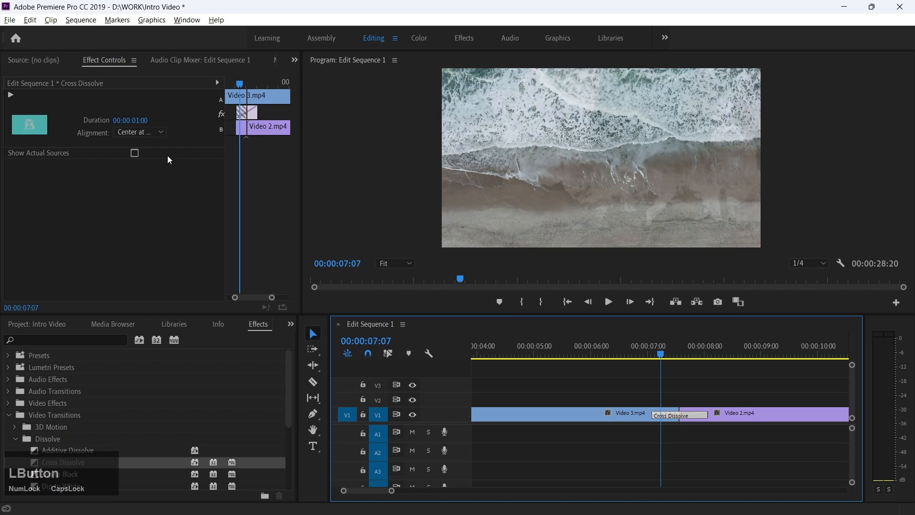
{"action": "left_click", "coordinate": [140, 121]}
{"action": "left_click", "coordinate": [143, 120]}
{"action": "key", "text": "Left"}
{"action": "key", "text": "Right"}
{"action": "type", "text": "2"}
{"action": "key", "text": "KP_Enter"}
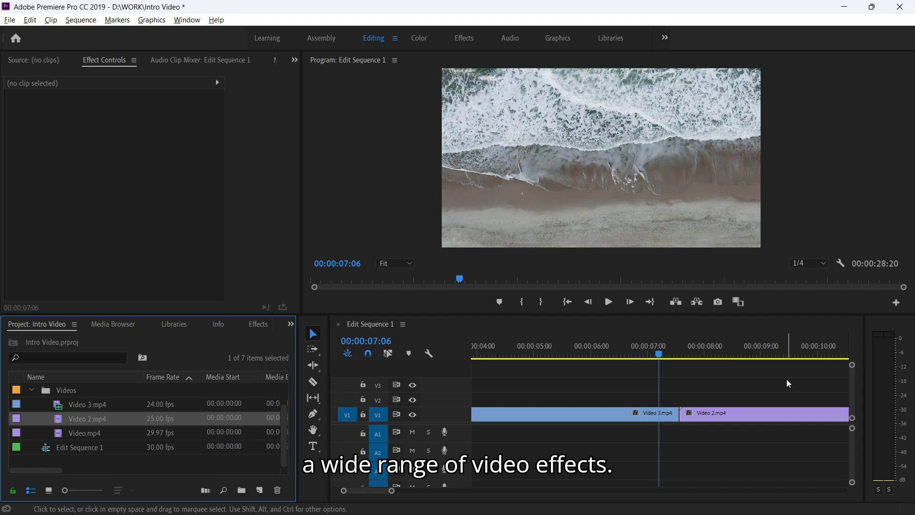
- Browse the Video Effects categories and look through the effects in the Adjust group
{"action": "left_click", "coordinate": [260, 325]}
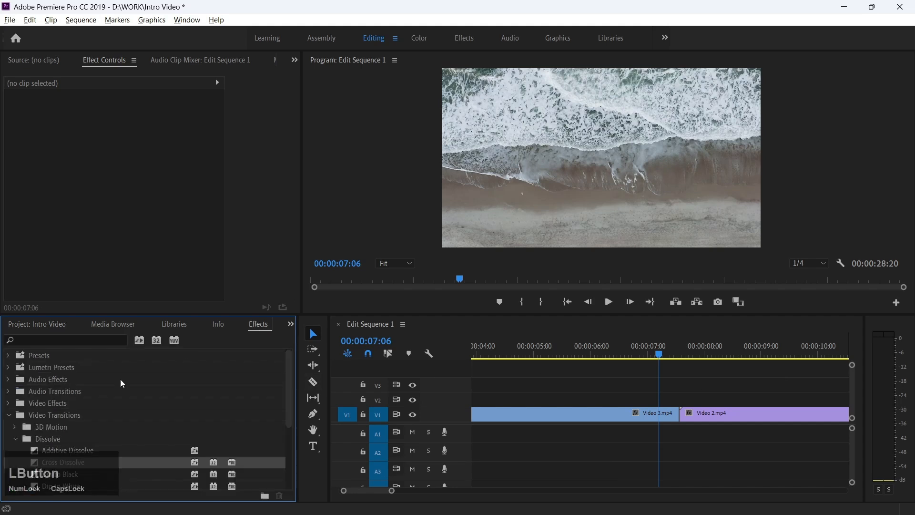
{"action": "left_click", "coordinate": [9, 415]}
{"action": "left_click", "coordinate": [8, 404]}
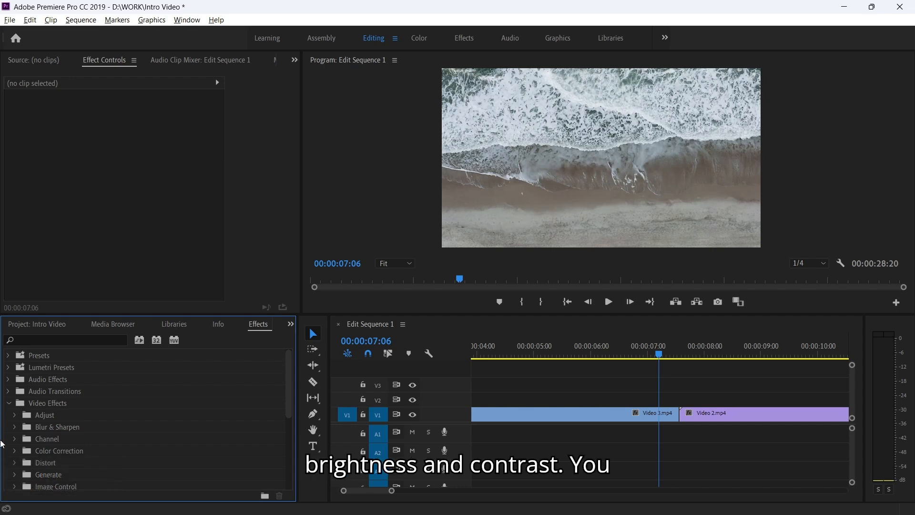
{"action": "scroll", "coordinate": [67, 448], "scroll_direction": "down", "scroll_amount": 1}
{"action": "scroll", "coordinate": [68, 433], "scroll_direction": "down", "scroll_amount": 1}
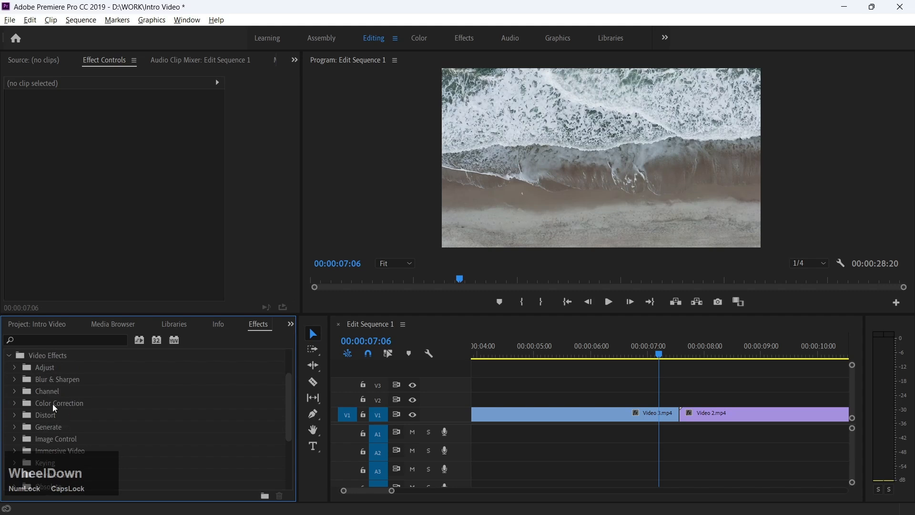
{"action": "left_click", "coordinate": [15, 368]}
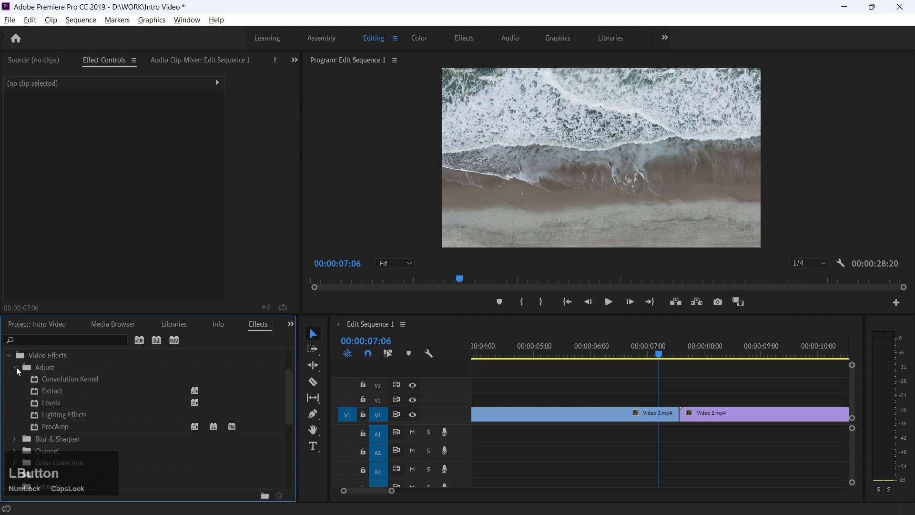
{"action": "left_click", "coordinate": [16, 369]}
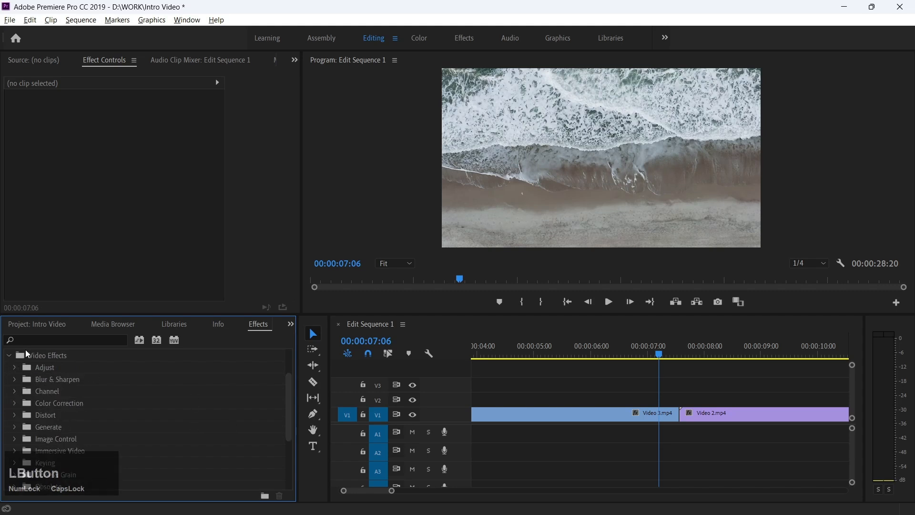
- Search the effects for "BRIGH", apply Brightness & Contrast to the Video 3.mp4 clip and place the playhead at 00:00:05:22
{"action": "left_click", "coordinate": [32, 337]}
{"action": "type", "text": "BRIGH"}
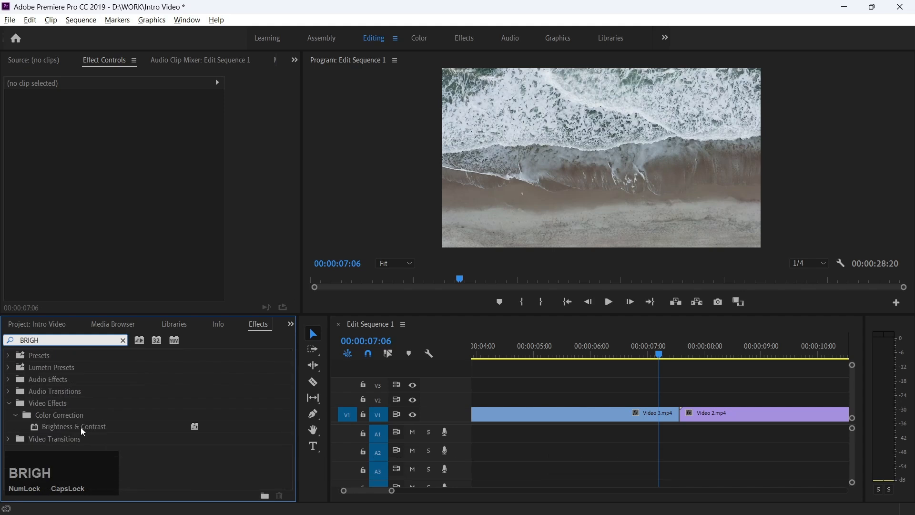
{"action": "left_click", "coordinate": [60, 426]}
{"action": "left_click_drag", "start_coordinate": [62, 427], "coordinate": [548, 419]}
{"action": "left_click", "coordinate": [576, 347]}
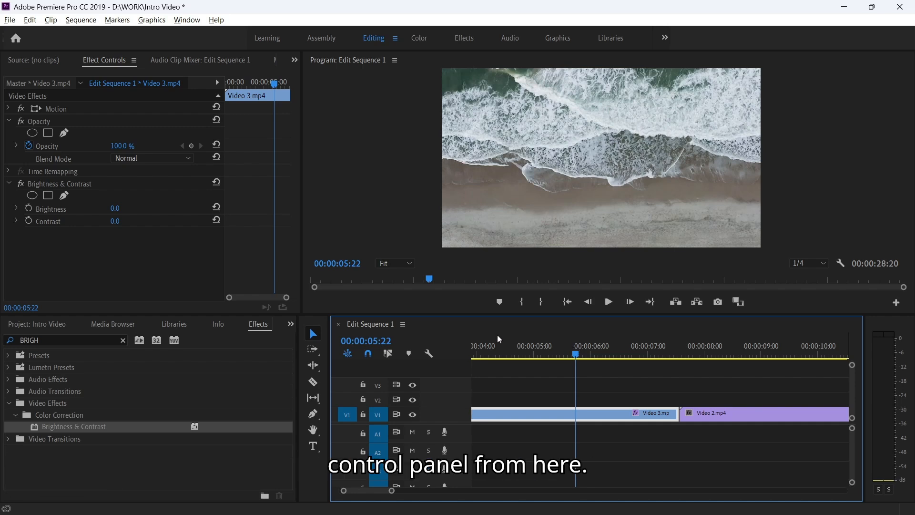
- Set the Brightness of the Brightness & Contrast effect on Video 3.mp4 to -30
{"action": "left_click", "coordinate": [114, 60]}
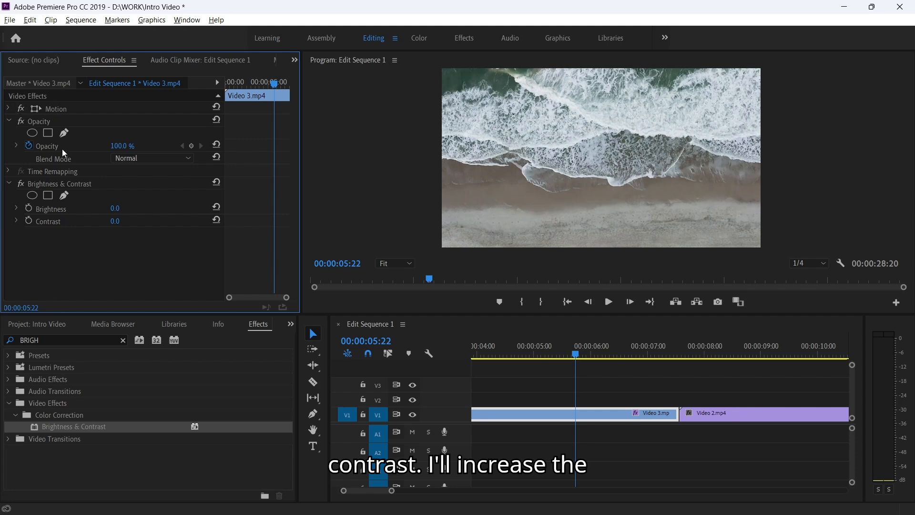
{"action": "left_click", "coordinate": [114, 209]}
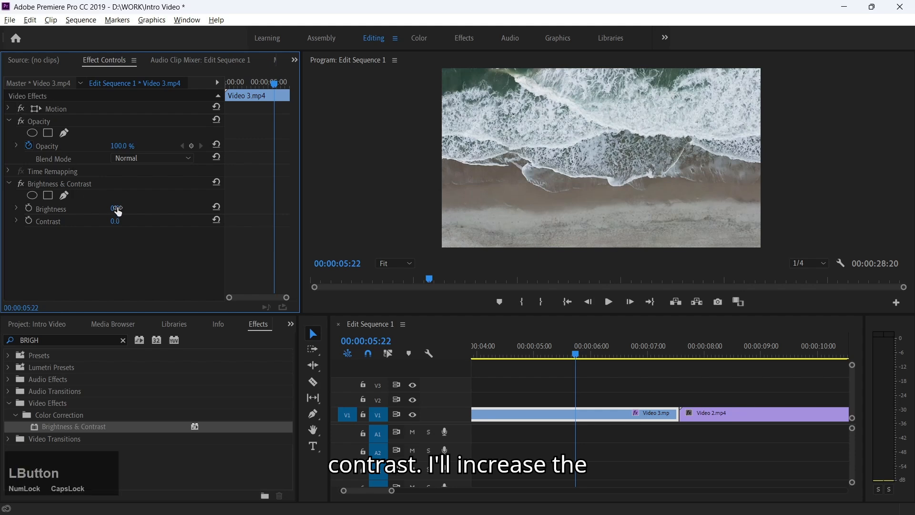
{"action": "key", "text": "shift+Up"}
{"action": "key", "text": "shift+Up"}
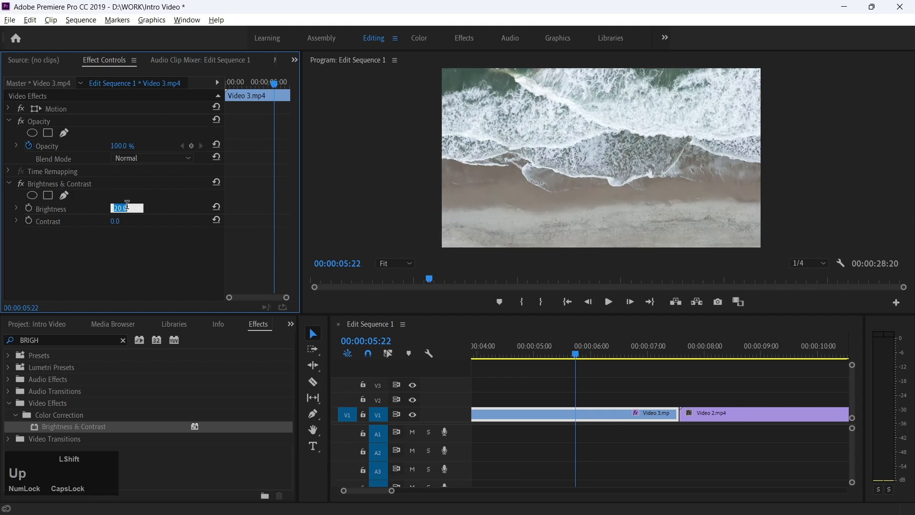
{"action": "key", "text": "shift+Down"}
{"action": "key", "text": "shift+Down"}
{"action": "key", "text": "shift+Down"}
{"action": "key", "text": "shift+Down"}
{"action": "key", "text": "shift+Down"}
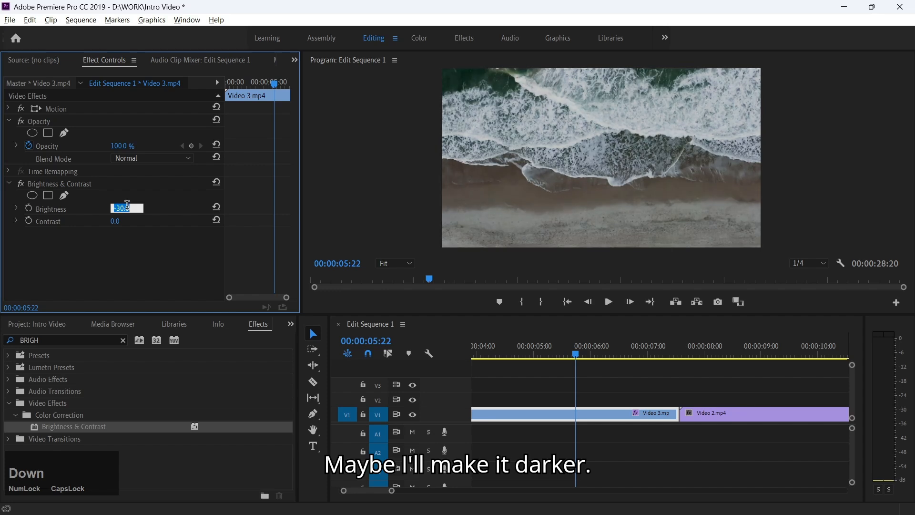
- Set the effect's Contrast to 20 and compare the clip with Brightness & Contrast disabled and enabled again
{"action": "left_click", "coordinate": [127, 220]}
{"action": "key", "text": "shift+Down"}
{"action": "key", "text": "shift+Down"}
{"action": "key", "text": "shift+Down"}
{"action": "key", "text": "shift+Down"}
{"action": "key", "text": "shift+Up"}
{"action": "key", "text": "shift+Up"}
{"action": "key", "text": "shift+Up"}
{"action": "key", "text": "shift+Up"}
{"action": "key", "text": "shift+Up"}
{"action": "key", "text": "shift+Up"}
{"action": "key", "text": "shift+Up"}
{"action": "key", "text": "shift+Up"}
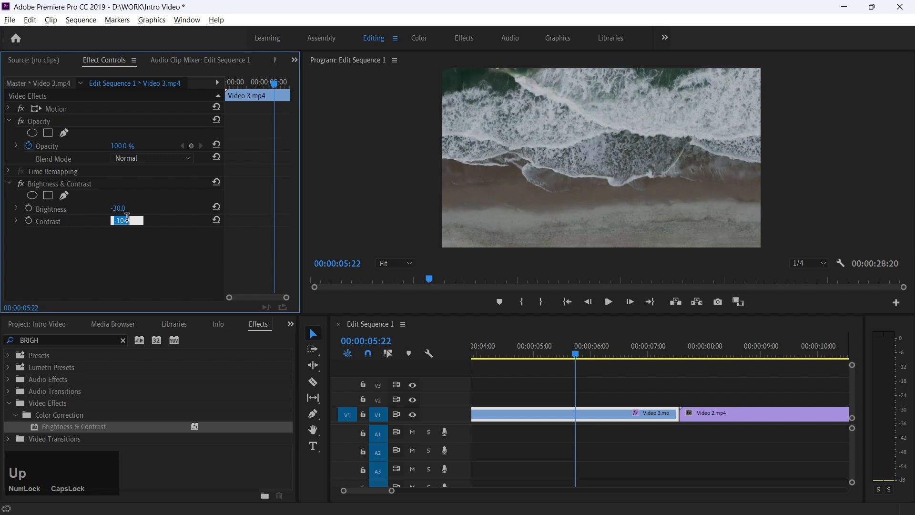
{"action": "key", "text": "shift+Down"}
{"action": "key", "text": "shift+Down"}
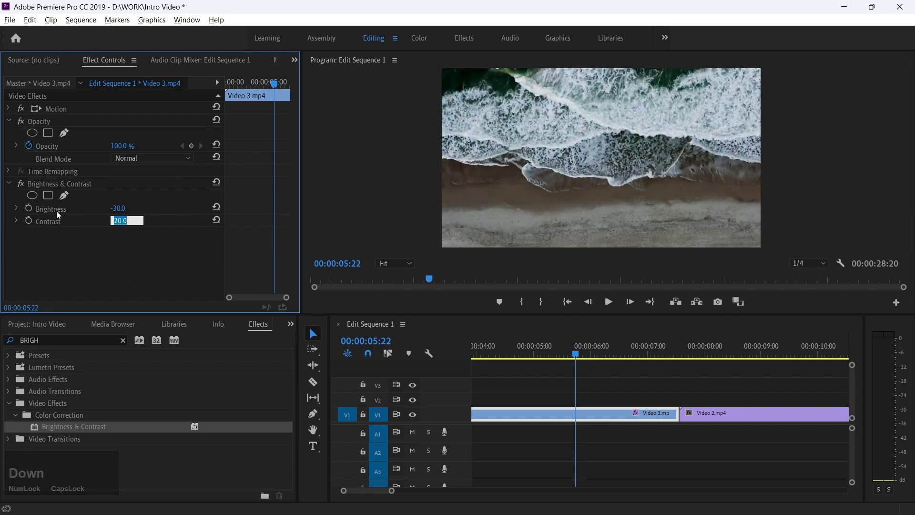
{"action": "left_click", "coordinate": [21, 183]}
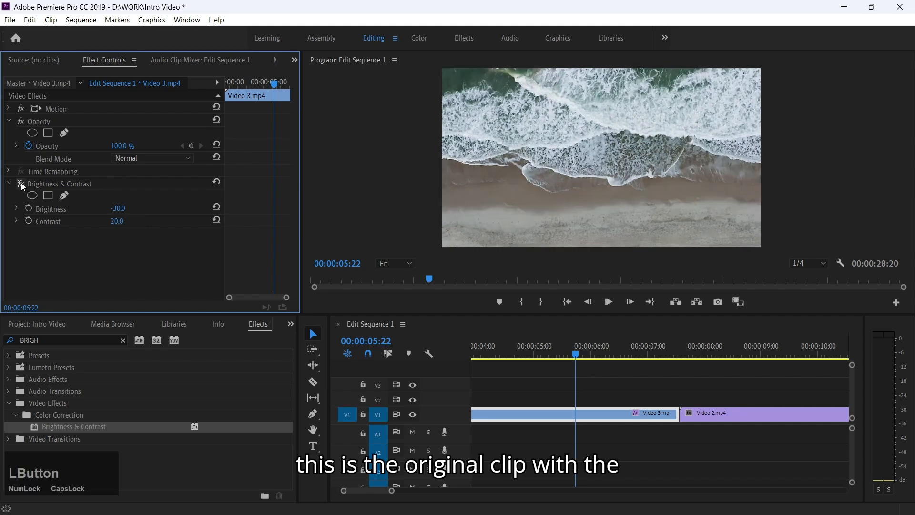
{"action": "left_click", "coordinate": [22, 183]}
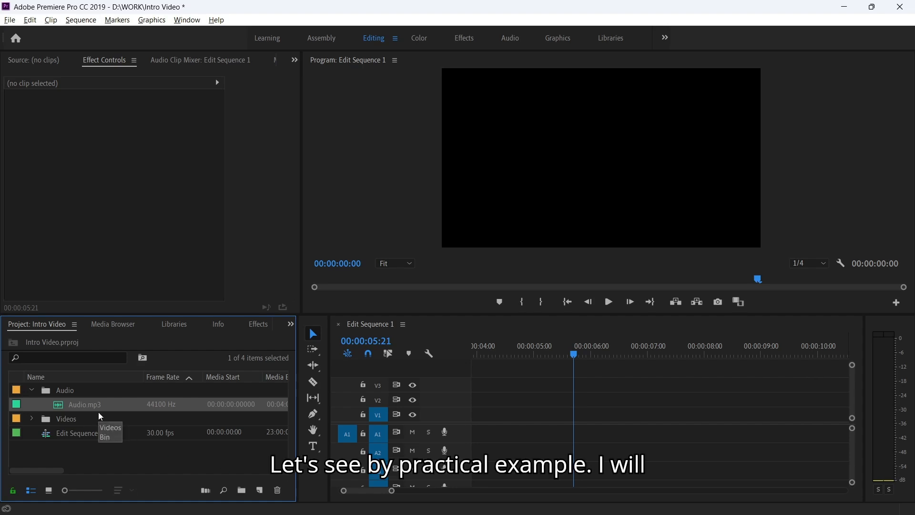
- Place Audio.mp3 near the start of track A1 and ripple delete the gap before it
{"action": "left_click_drag", "start_coordinate": [90, 402], "coordinate": [485, 436]}
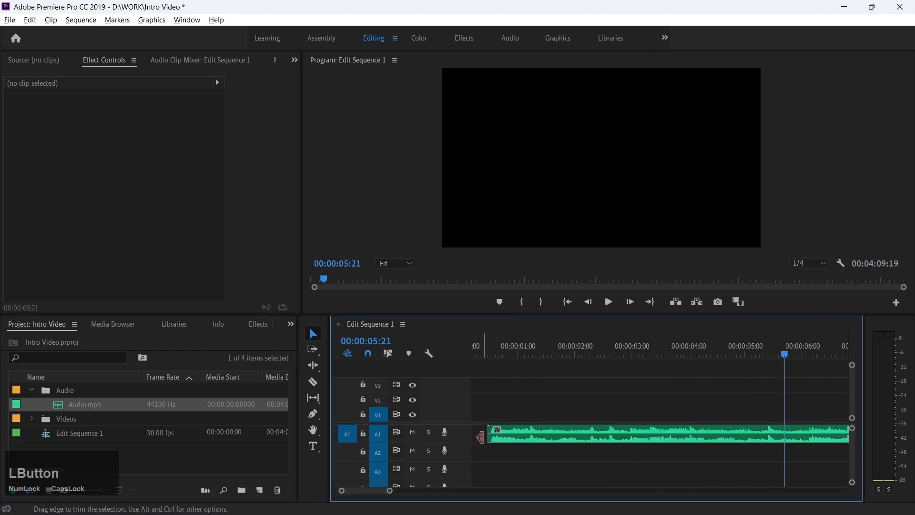
{"action": "right_click", "coordinate": [478, 435]}
{"action": "left_click", "coordinate": [519, 439]}
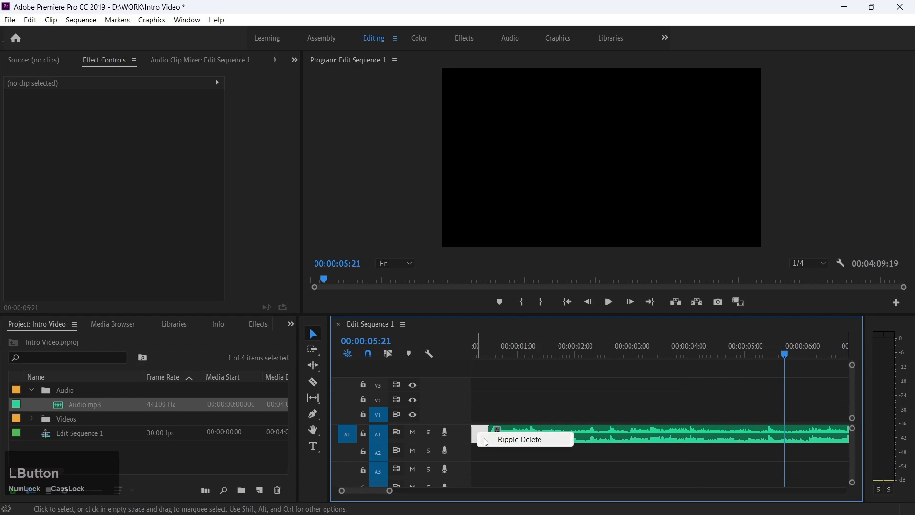
- Split the Audio.mp3 clip at 00:00:01:29 with the Razor tool and return to the Selection tool
{"action": "left_click", "coordinate": [595, 345]}
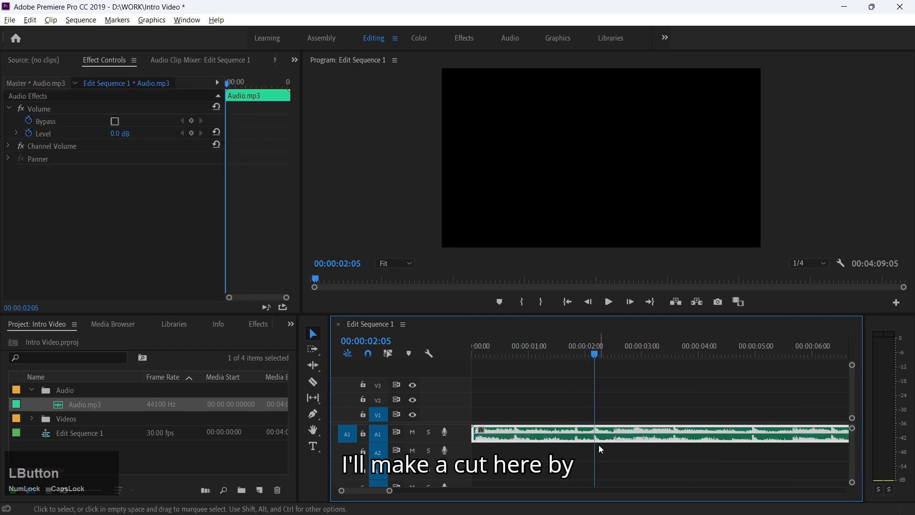
{"action": "left_click_drag", "start_coordinate": [593, 355], "coordinate": [584, 363]}
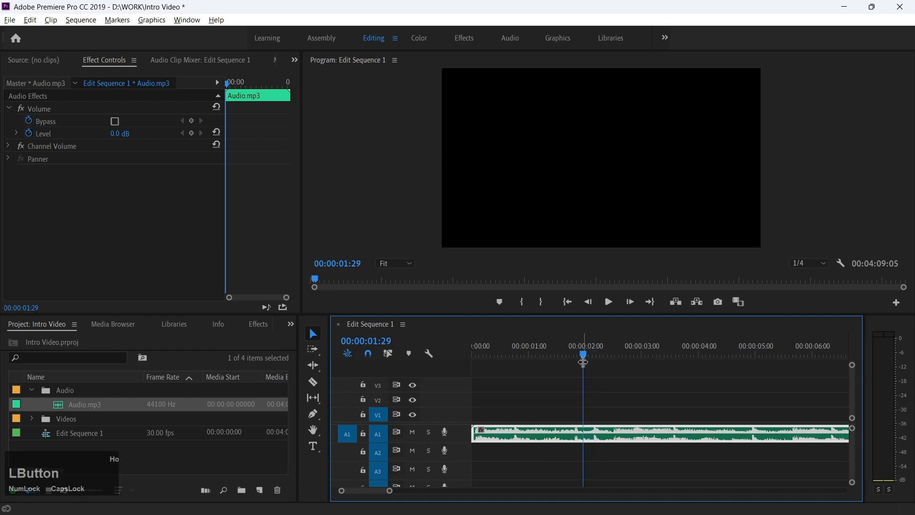
{"action": "key", "text": "c"}
{"action": "left_click", "coordinate": [584, 434]}
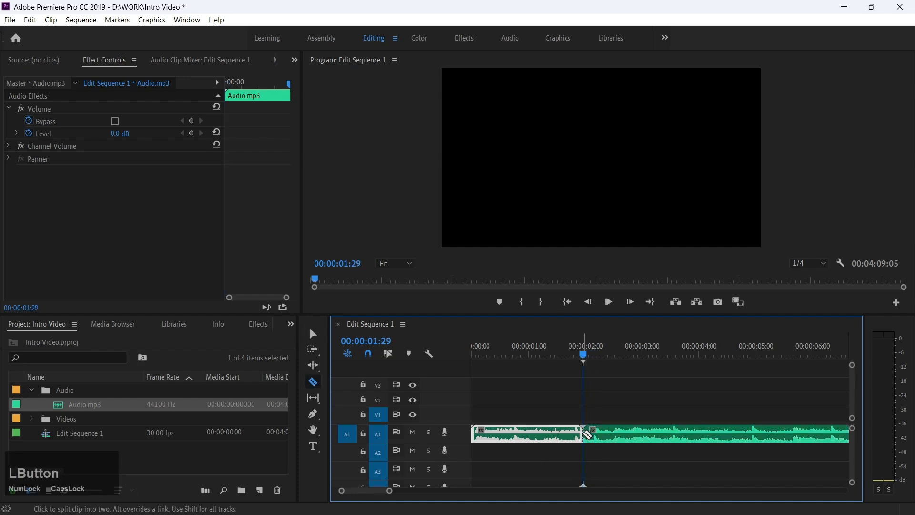
{"action": "key", "text": "v"}
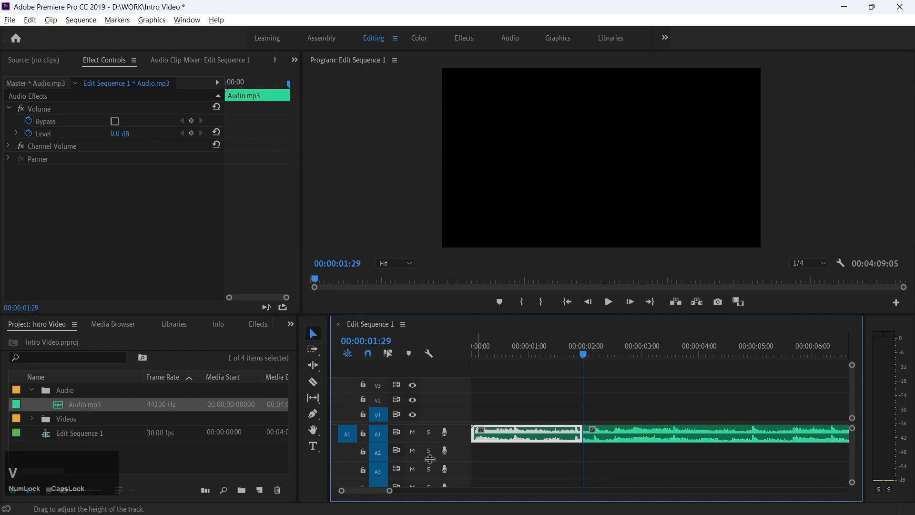
- Apply the Constant Power crossfade to the cut between the two Audio.mp3 pieces and play the sequence through it
{"action": "left_click", "coordinate": [257, 322]}
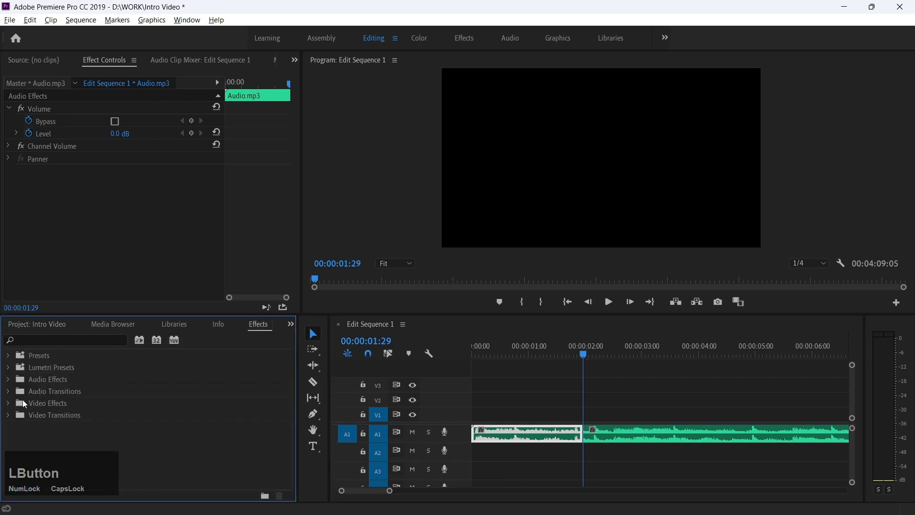
{"action": "left_click", "coordinate": [9, 392]}
{"action": "left_click", "coordinate": [16, 406]}
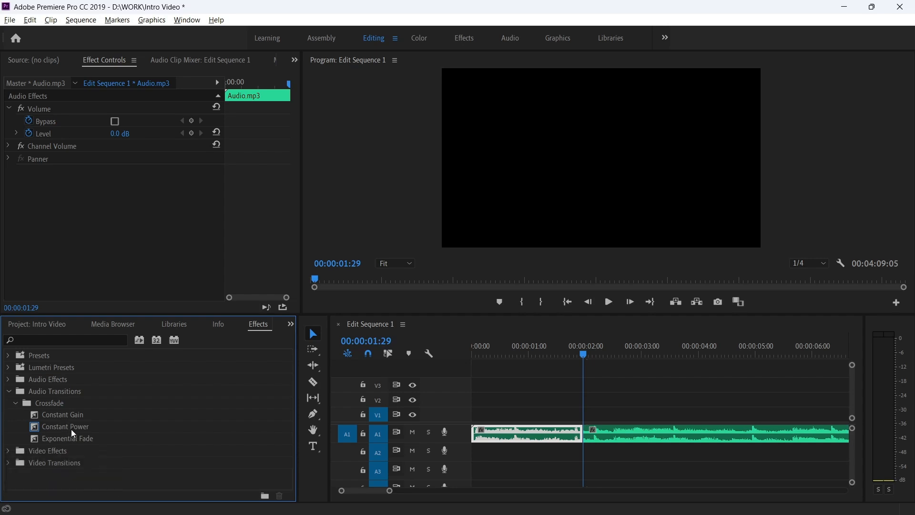
{"action": "left_click_drag", "start_coordinate": [52, 425], "coordinate": [581, 435]}
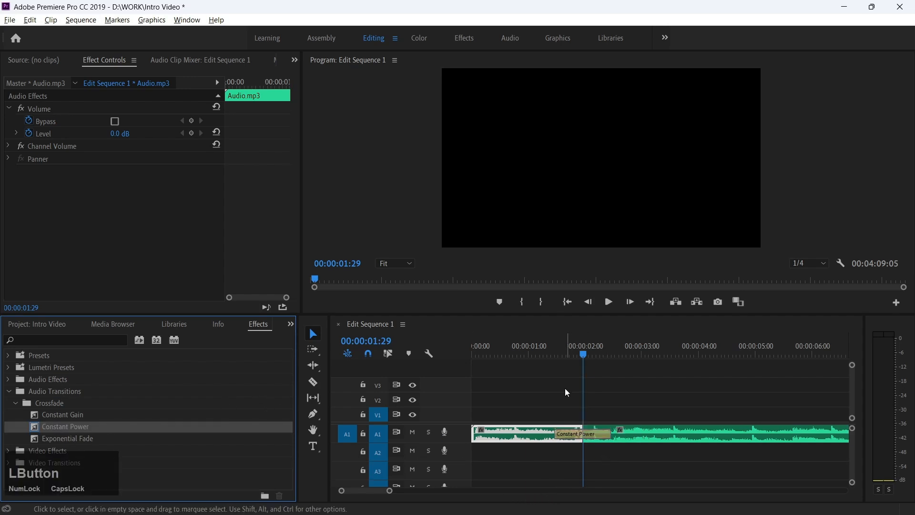
{"action": "key", "text": "space"}
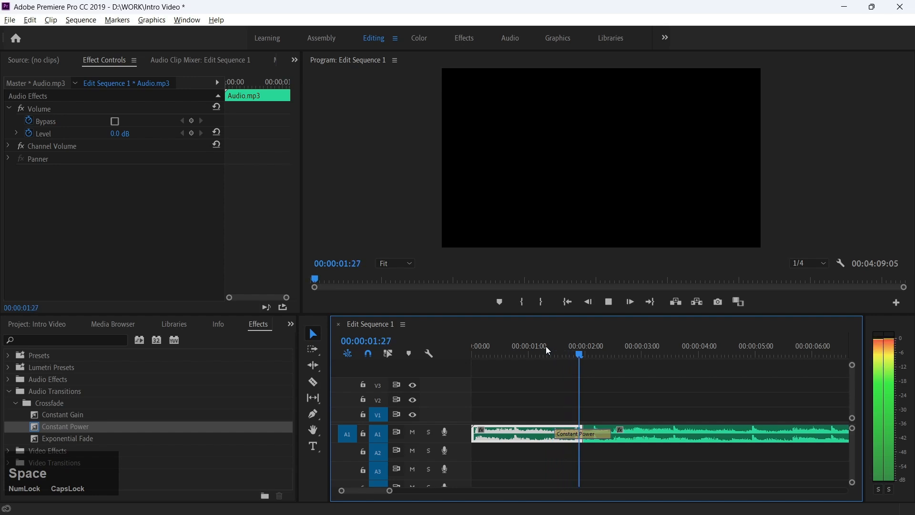
{"action": "key", "text": "space"}
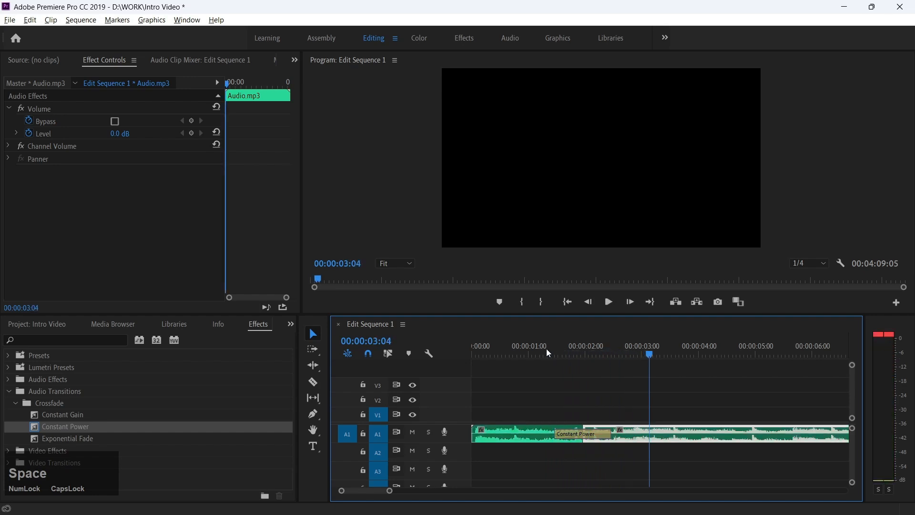
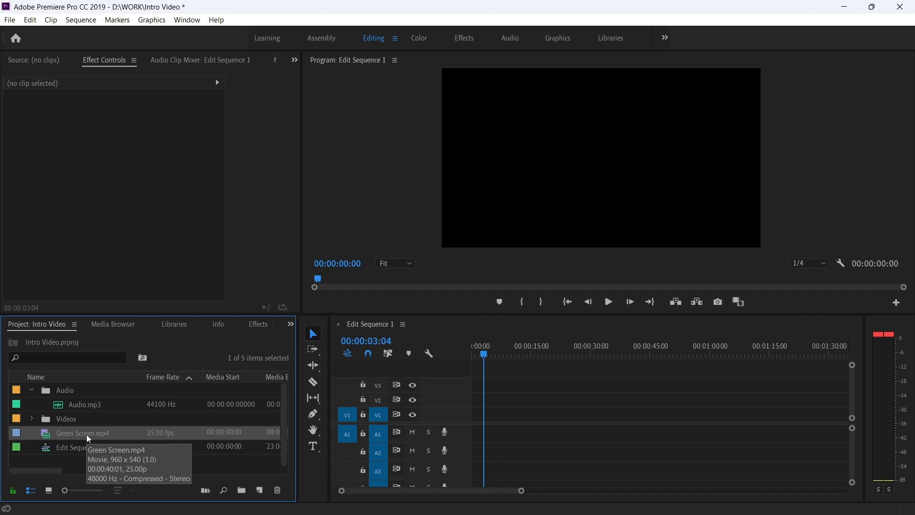
- Place Green Screen.mp4 at the start of track V2, keeping the existing sequence settings
{"action": "left_click_drag", "start_coordinate": [87, 433], "coordinate": [213, 421]}
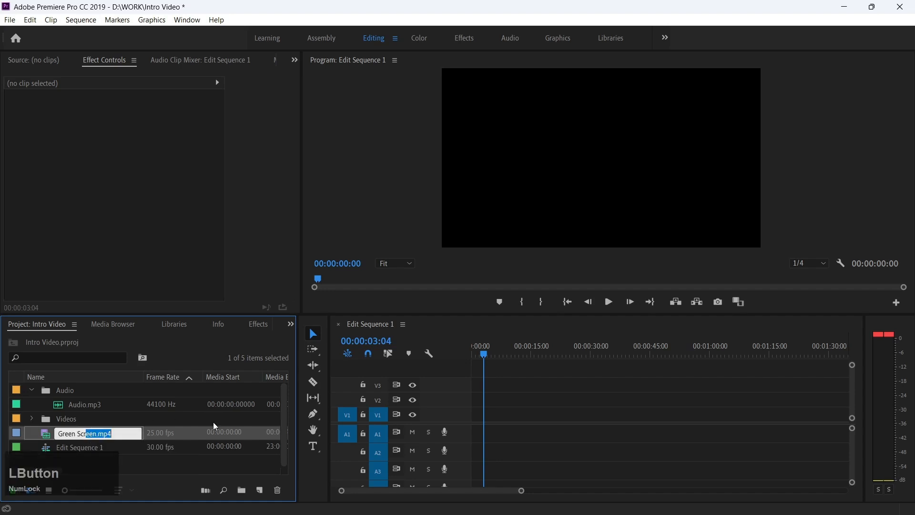
{"action": "left_click", "coordinate": [155, 451]}
{"action": "left_click_drag", "start_coordinate": [106, 433], "coordinate": [465, 402]}
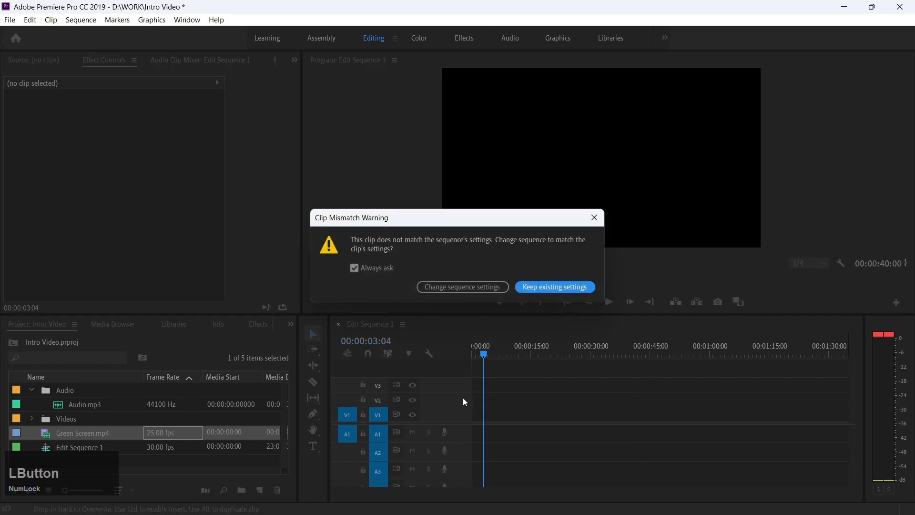
{"action": "left_click", "coordinate": [542, 288]}
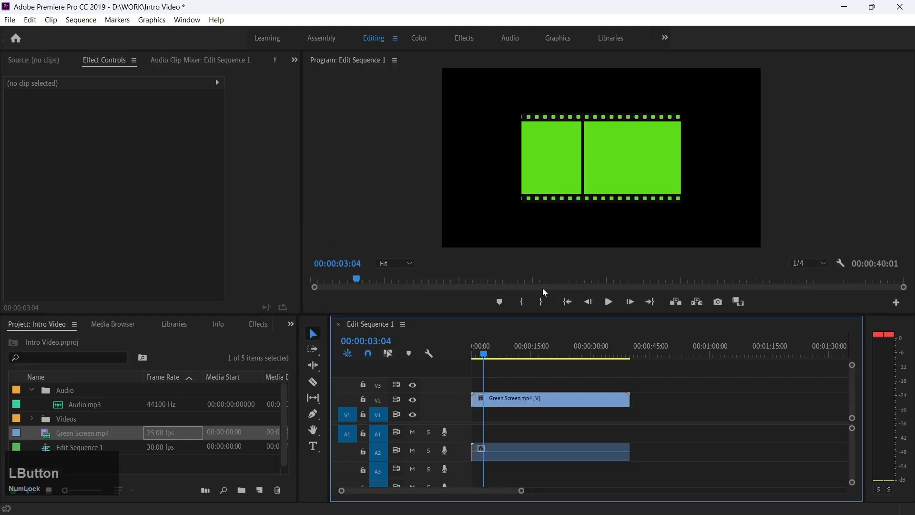
- Search the effects for "ultr" and apply Ultra Key to the Green Screen.mp4 clip
{"action": "left_click", "coordinate": [262, 325]}
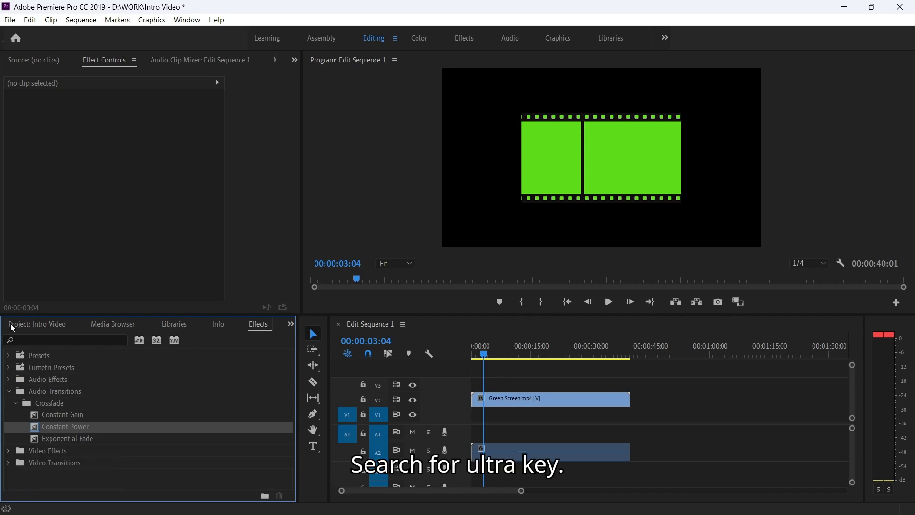
{"action": "left_click", "coordinate": [38, 339]}
{"action": "type", "text": "u"}
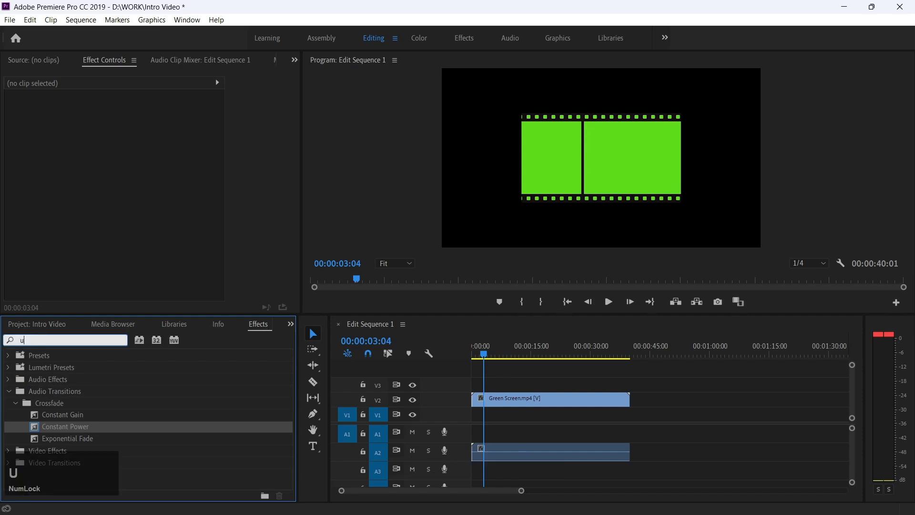
{"action": "type", "text": "ltr"}
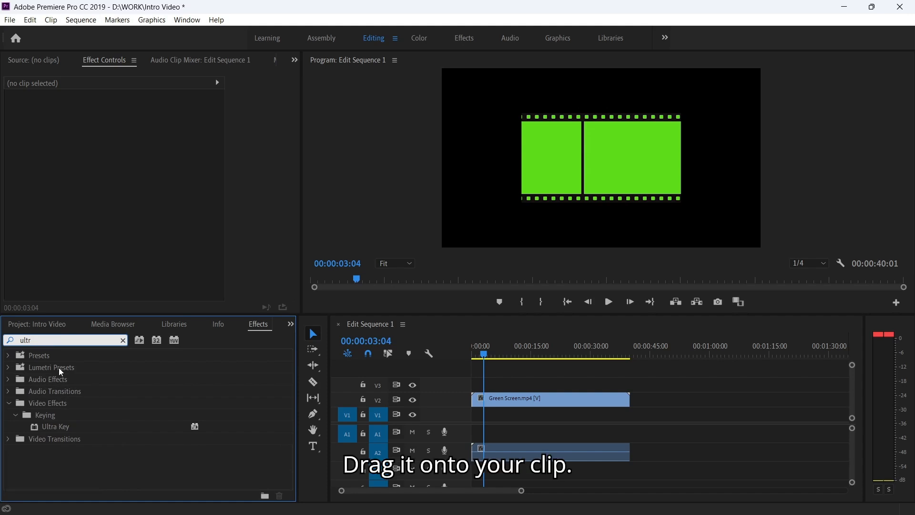
{"action": "left_click_drag", "start_coordinate": [47, 425], "coordinate": [547, 405]}
{"action": "scroll", "coordinate": [548, 406], "scroll_direction": "right", "scroll_amount": 1}
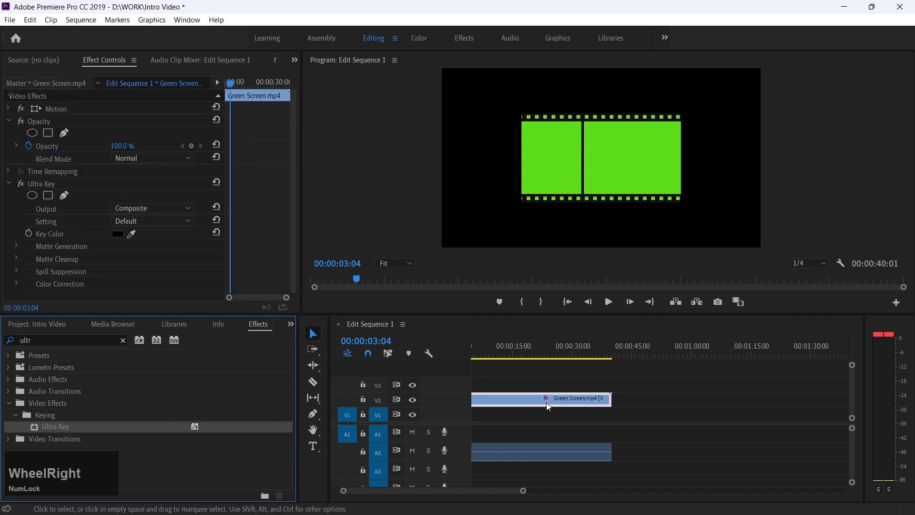
- Place the playhead at 00:00:13:02 and set the Scale of the Green Screen.mp4 clip to 201
{"action": "left_click", "coordinate": [506, 352]}
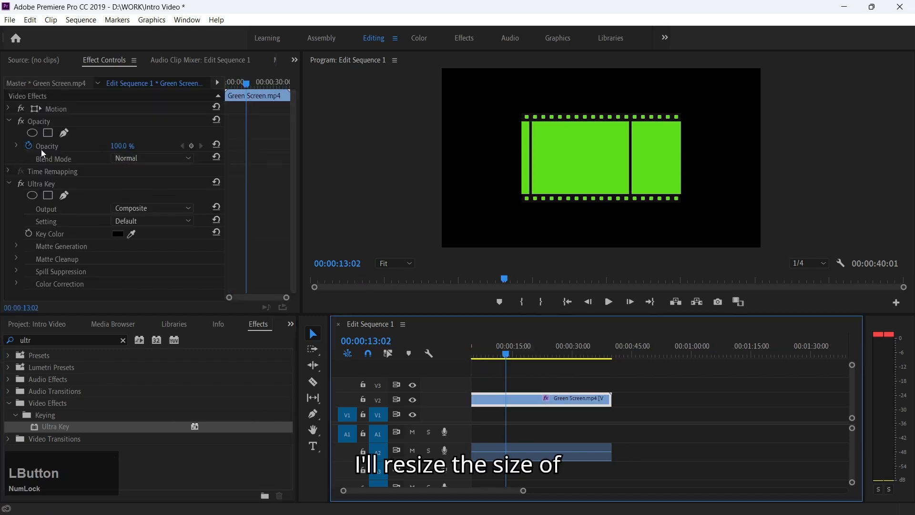
{"action": "left_click", "coordinate": [8, 108]}
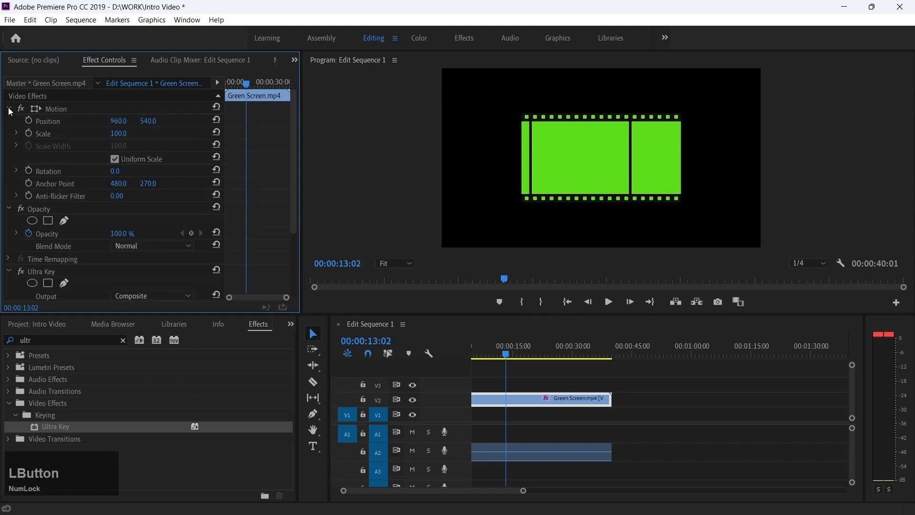
{"action": "left_click", "coordinate": [124, 133]}
{"action": "key", "text": "shift+Up"}
{"action": "key", "text": "shift+Up"}
{"action": "key", "text": "shift+Up"}
{"action": "key", "text": "shift+Up"}
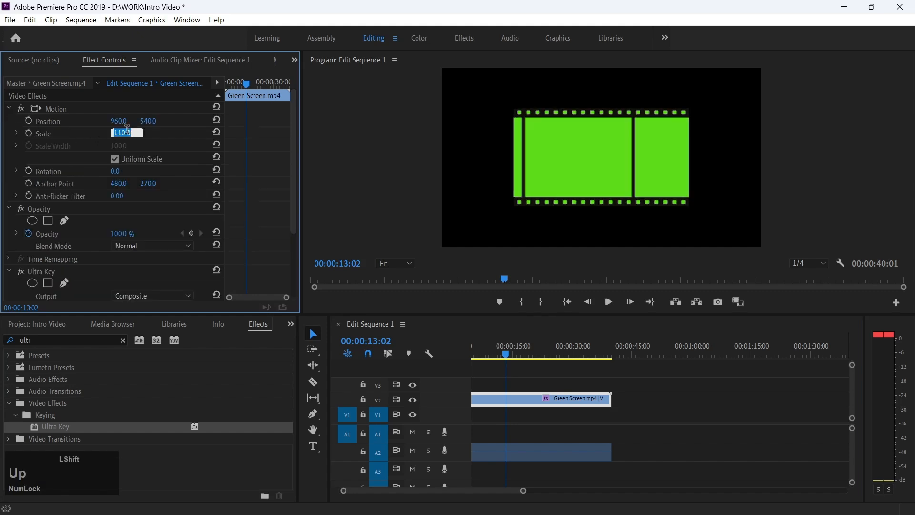
{"action": "key", "text": "shift+Up"}
{"action": "key", "text": "shift+Up"}
{"action": "key", "text": "shift+Up"}
{"action": "key", "text": "shift+Up"}
{"action": "key", "text": "shift+Up"}
{"action": "key", "text": "Up"}
{"action": "key", "text": "Up"}
{"action": "key", "text": "Up"}
{"action": "key", "text": "Up"}
{"action": "key", "text": "Up"}
{"action": "key", "text": "Up"}
{"action": "key", "text": "Up"}
{"action": "key", "text": "Up"}
{"action": "key", "text": "Up"}
{"action": "key", "text": "Up"}
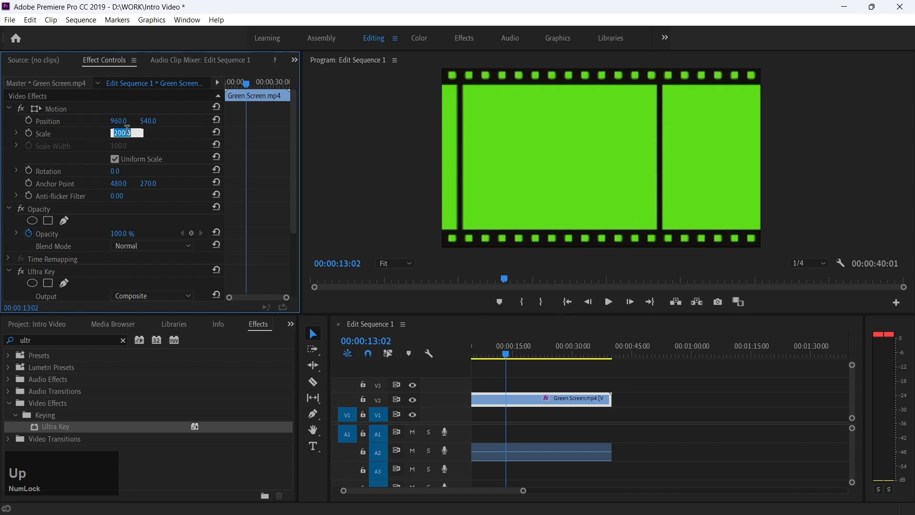
{"action": "key", "text": "Up"}
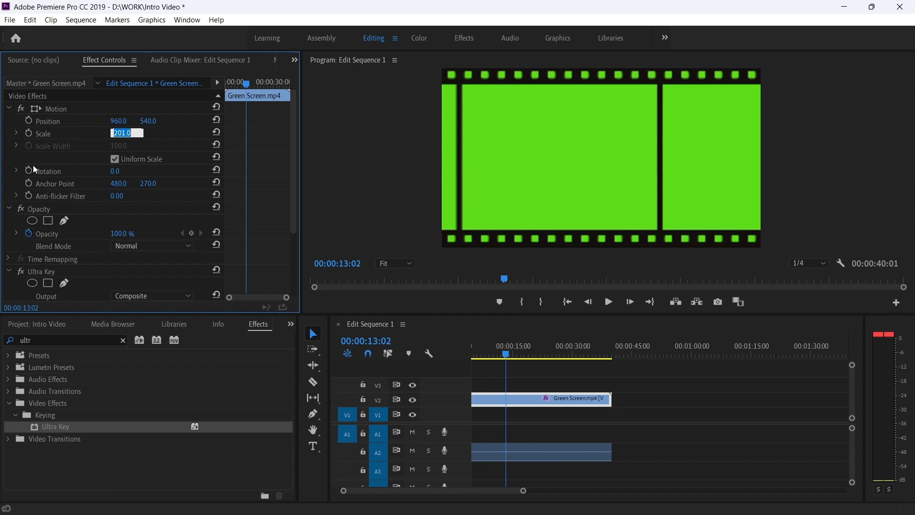
- Sample the green of the film frame as the Ultra Key's Key Color and return to the project's media items
{"action": "left_click", "coordinate": [10, 110]}
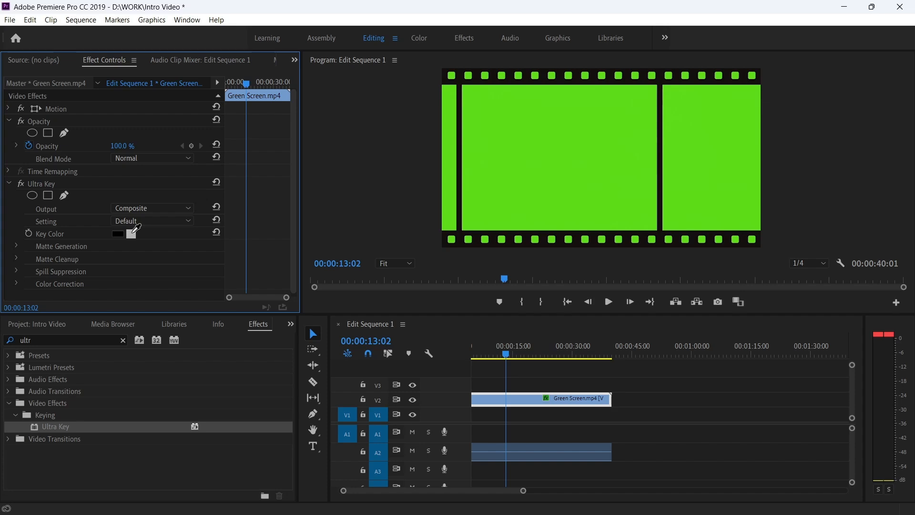
{"action": "left_click_drag", "start_coordinate": [134, 232], "coordinate": [508, 177]}
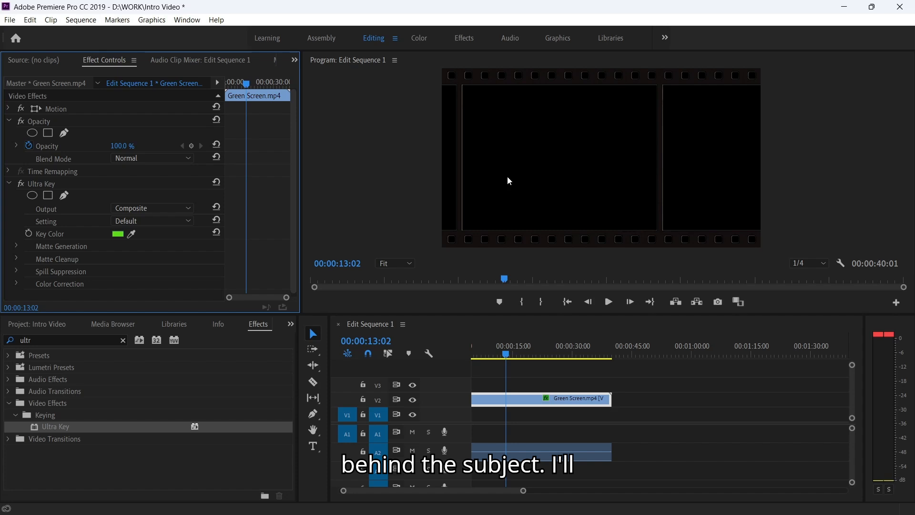
{"action": "left_click", "coordinate": [38, 326]}
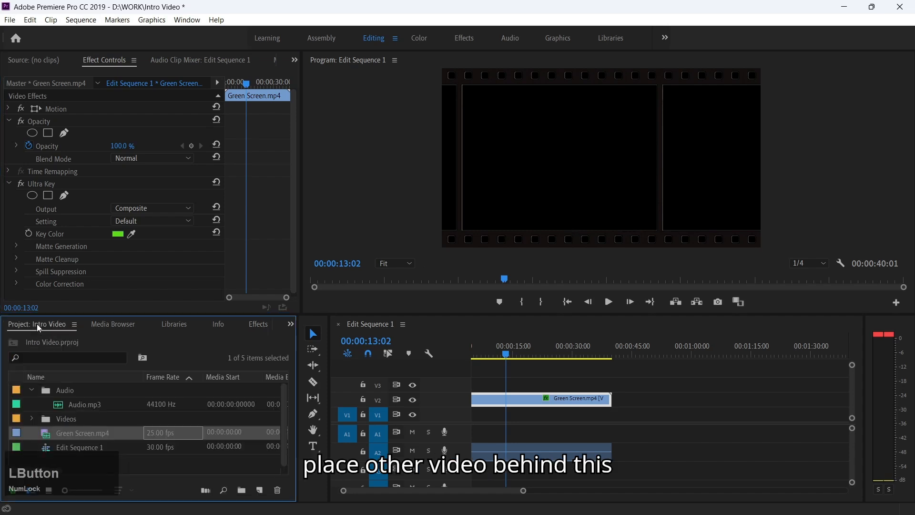
- Place Video 2.mp4 at the start of track V1 beneath the green-screen clip and play the sequence from the beginning
{"action": "left_click", "coordinate": [31, 418]}
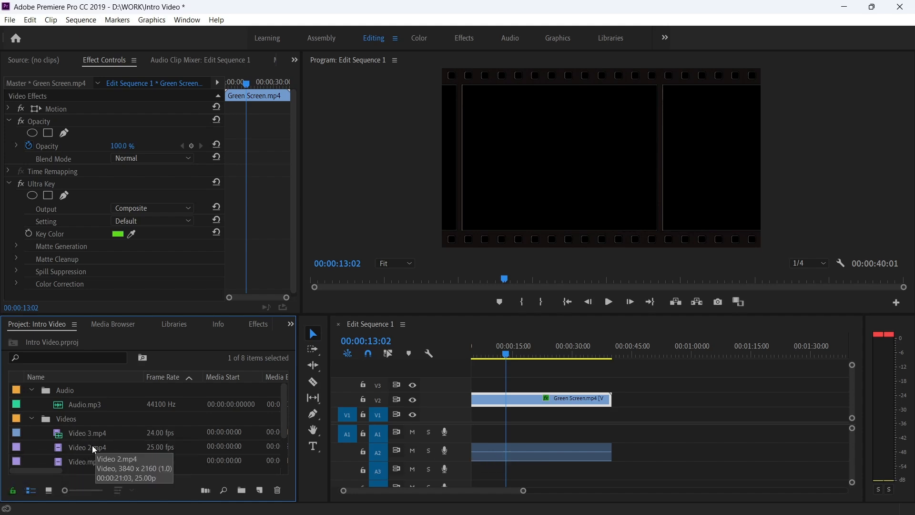
{"action": "left_click", "coordinate": [91, 448]}
{"action": "left_click_drag", "start_coordinate": [89, 447], "coordinate": [462, 427]}
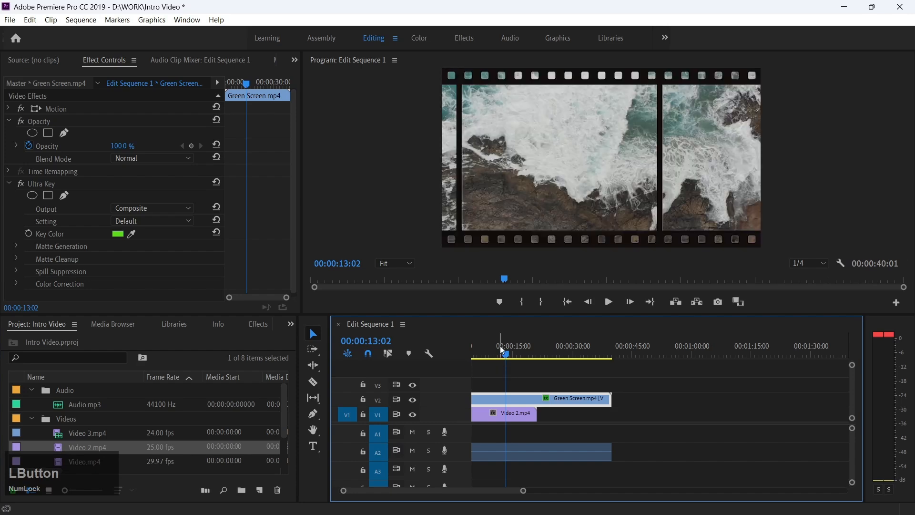
{"action": "left_click_drag", "start_coordinate": [506, 356], "coordinate": [469, 356]}
{"action": "key", "text": "space"}
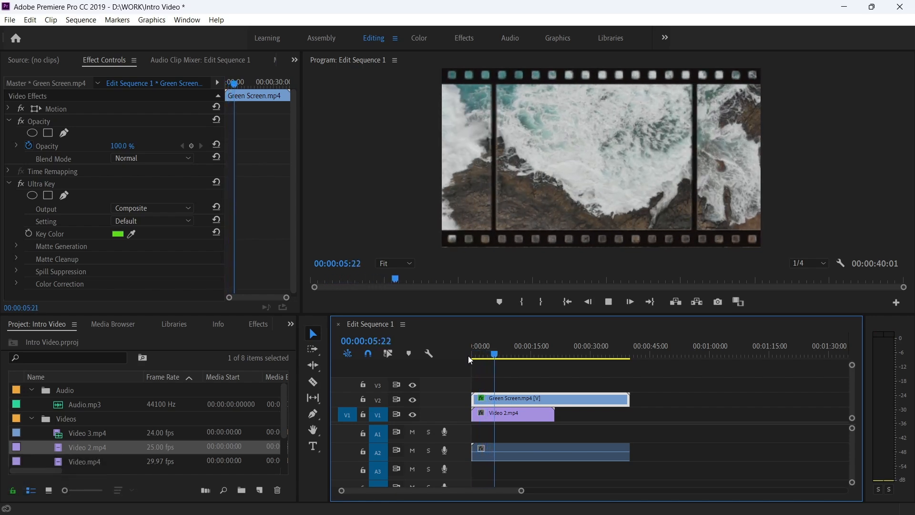
{"action": "key", "text": "space"}
{"action": "key", "text": "Num_Lock"}
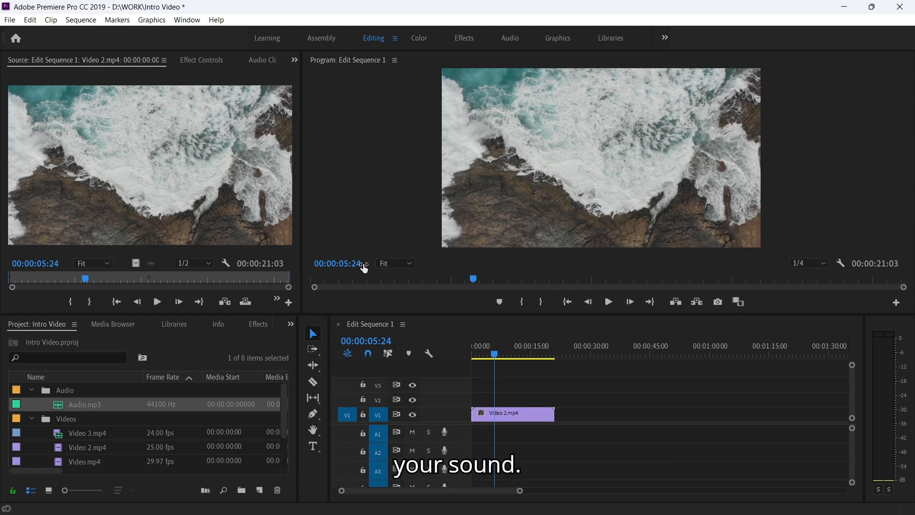
- Delete the Video 2.mp4 clip from the timeline and place Audio.mp3 at the start of track A1
{"action": "left_click", "coordinate": [510, 419]}
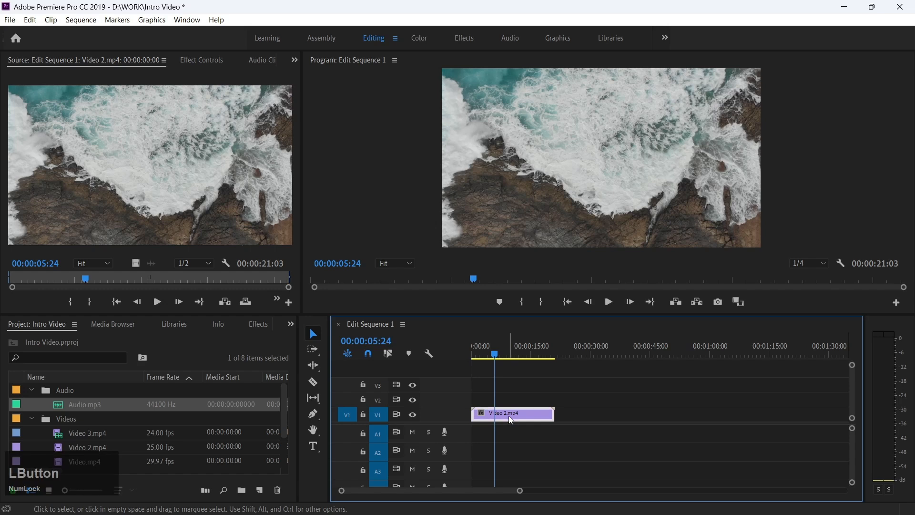
{"action": "key", "text": "Delete"}
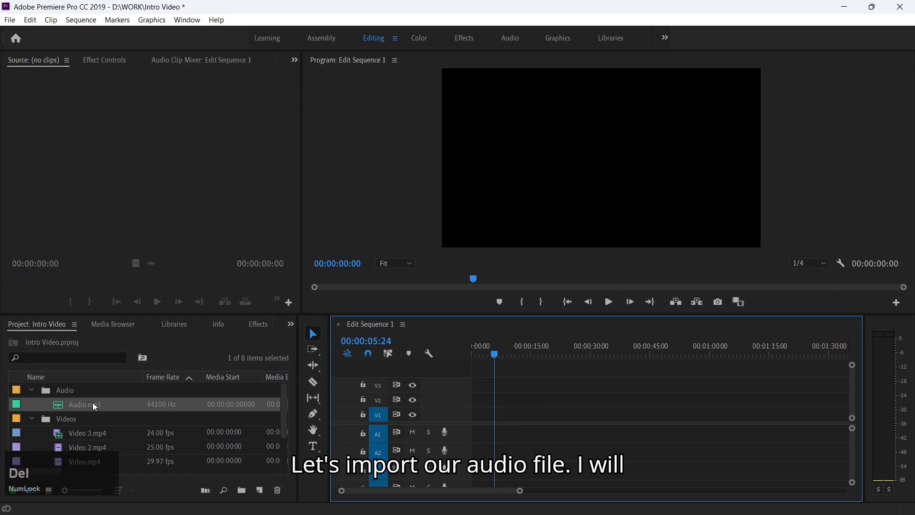
{"action": "left_click_drag", "start_coordinate": [92, 402], "coordinate": [474, 441]}
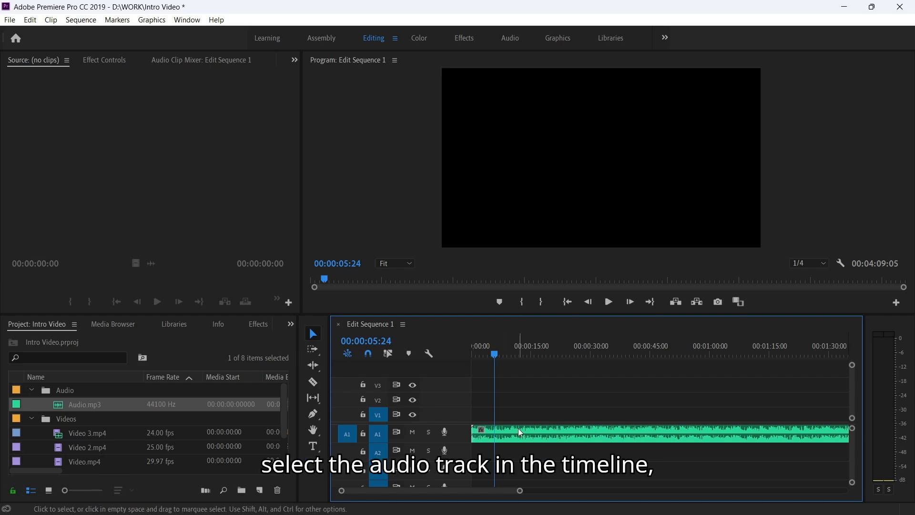
- Set the volume Level of the Audio.mp3 clip to -2.3 dB
{"action": "left_click", "coordinate": [526, 441]}
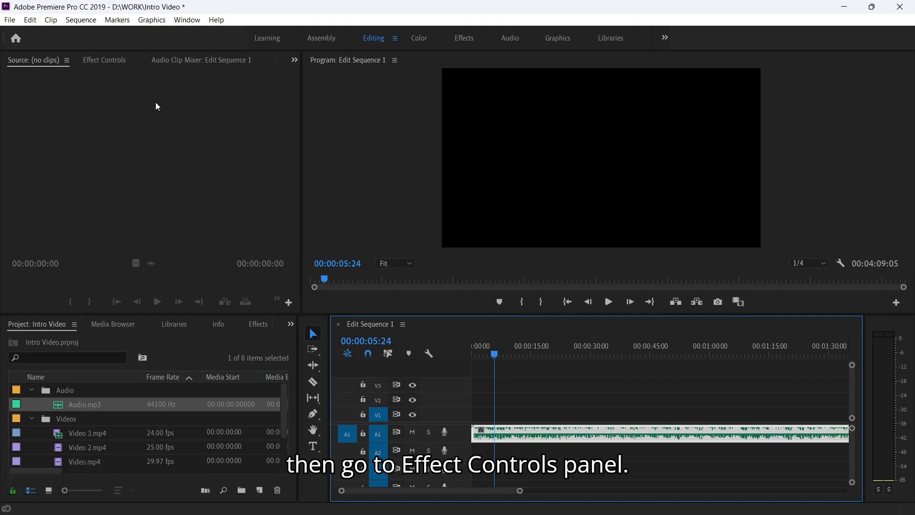
{"action": "left_click", "coordinate": [114, 65]}
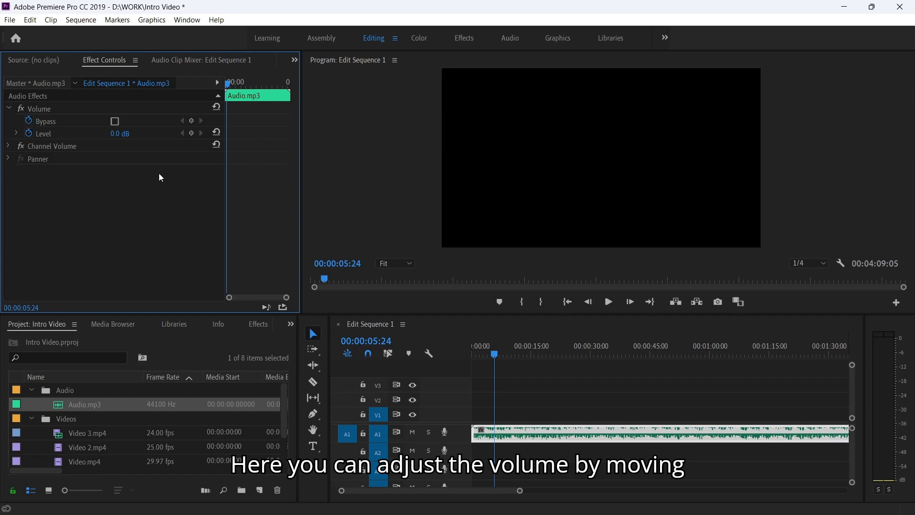
{"action": "left_click_drag", "start_coordinate": [114, 136], "coordinate": [123, 145]}
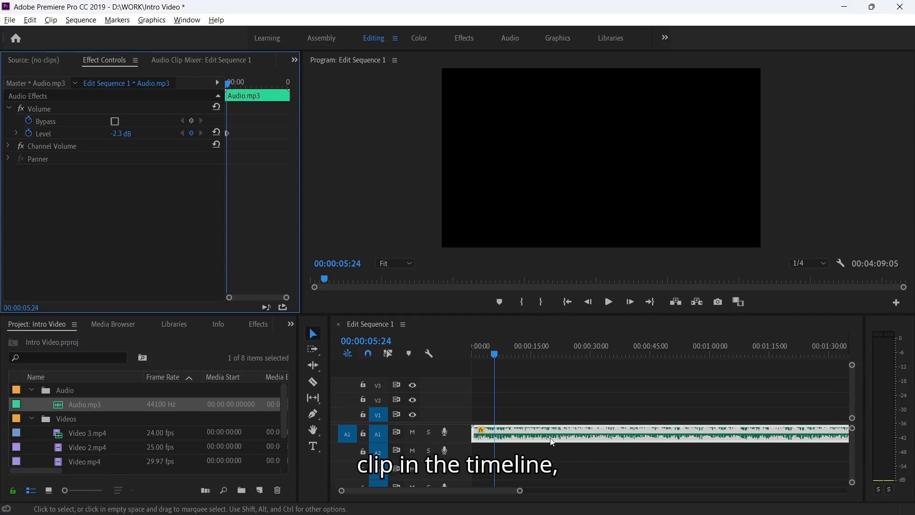
- Open the Audio Gain options of the Audio.mp3 clip
{"action": "right_click", "coordinate": [535, 438]}
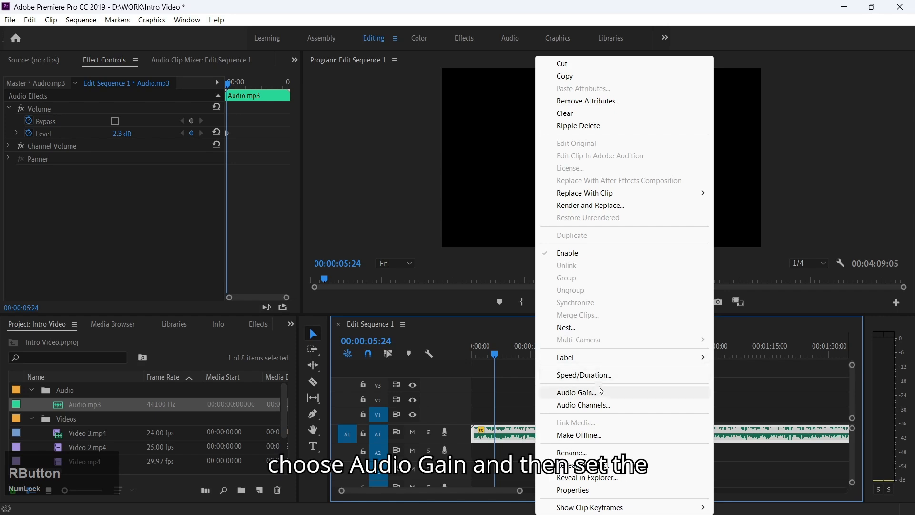
{"action": "left_click", "coordinate": [602, 393]}
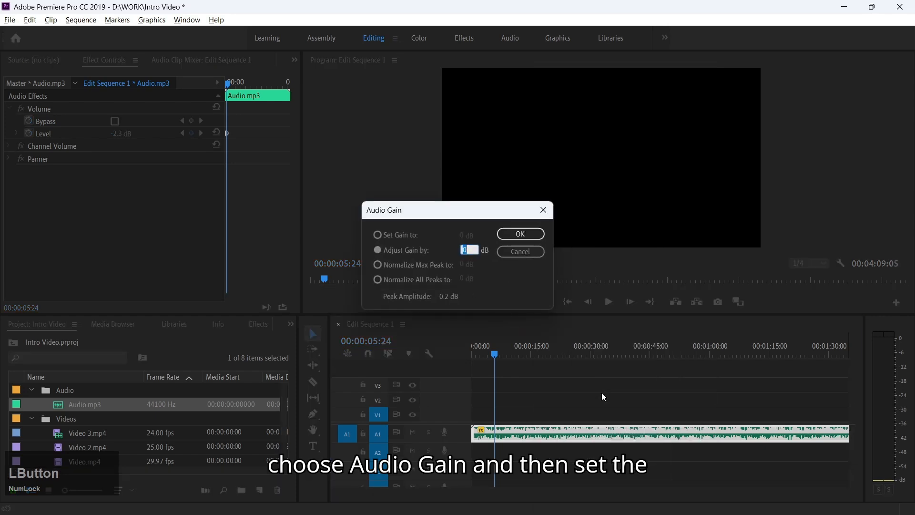
{"action": "key", "text": "Tab"}
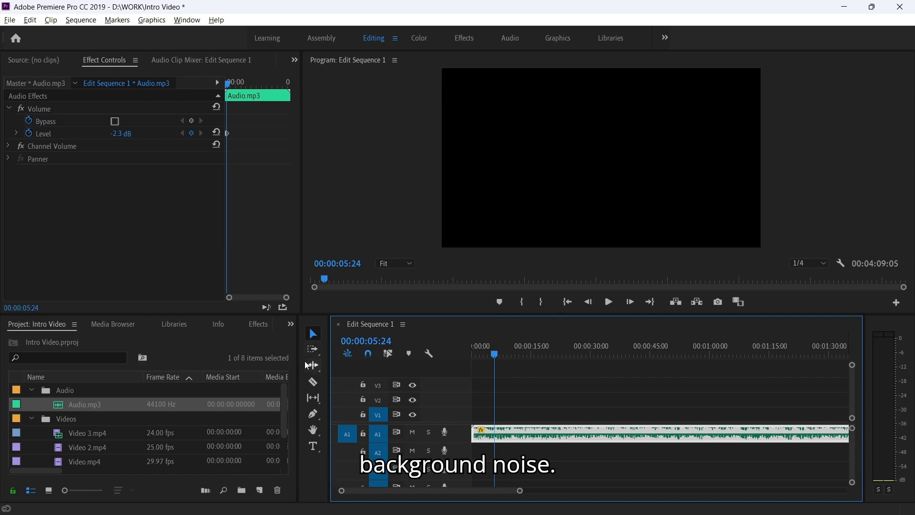
- Search the effects for "denoise" and select DeNoiser (Obsolete)
{"action": "left_click", "coordinate": [258, 324]}
{"action": "left_click", "coordinate": [20, 341]}
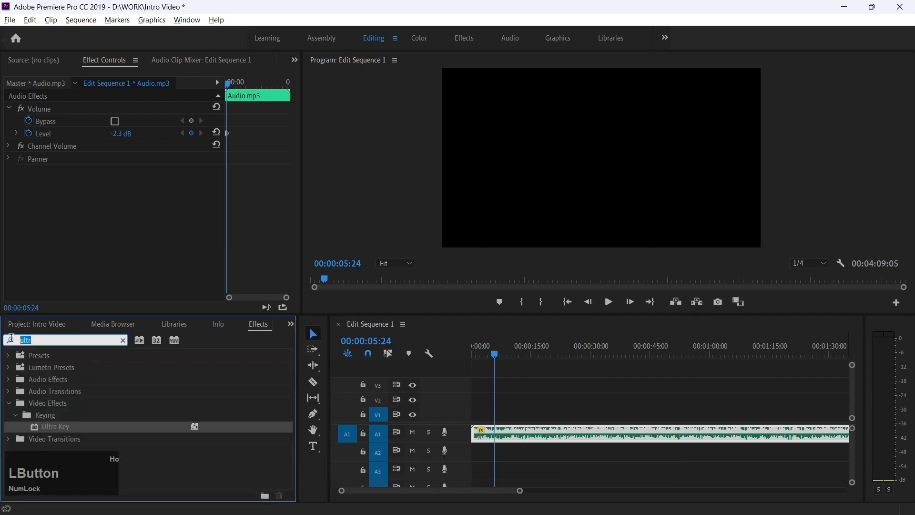
{"action": "type", "text": "denoise"}
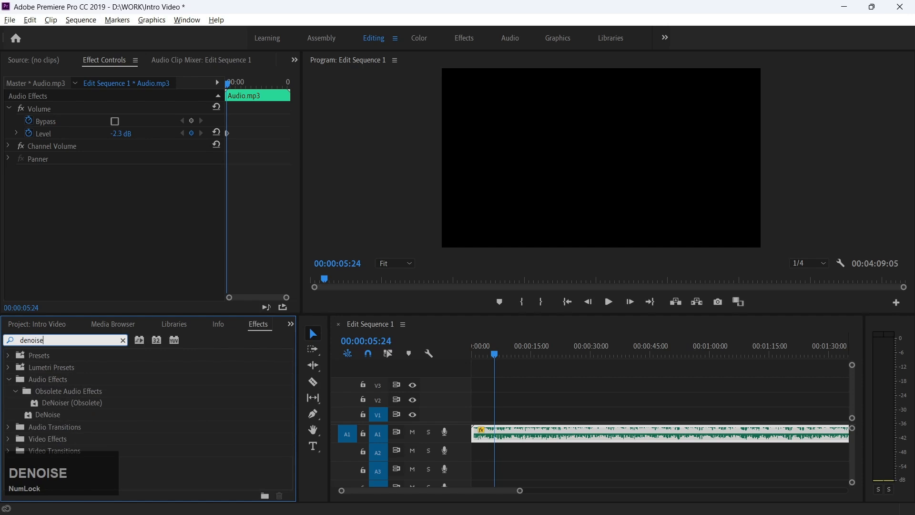
{"action": "left_click", "coordinate": [85, 403]}
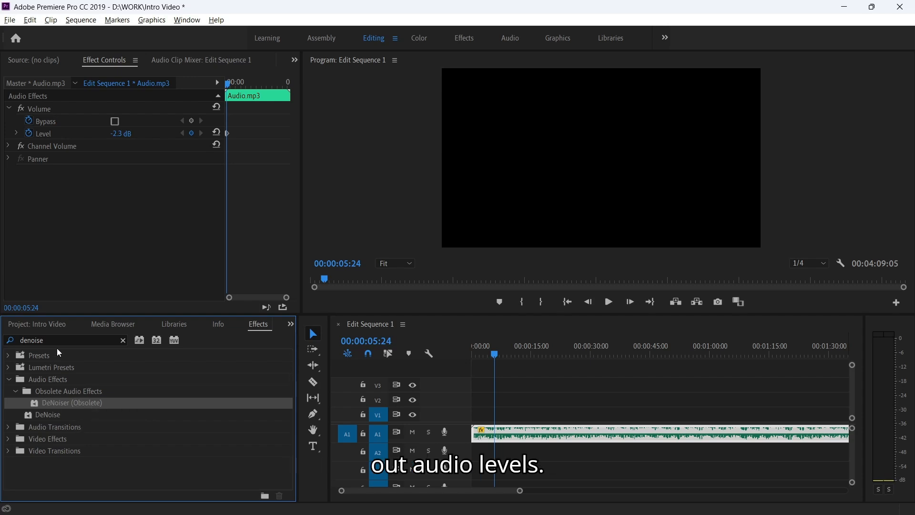
- Search the effects for "mult" and select Multiband Compressor (Obsolete)
{"action": "key", "text": "ctrl+a"}
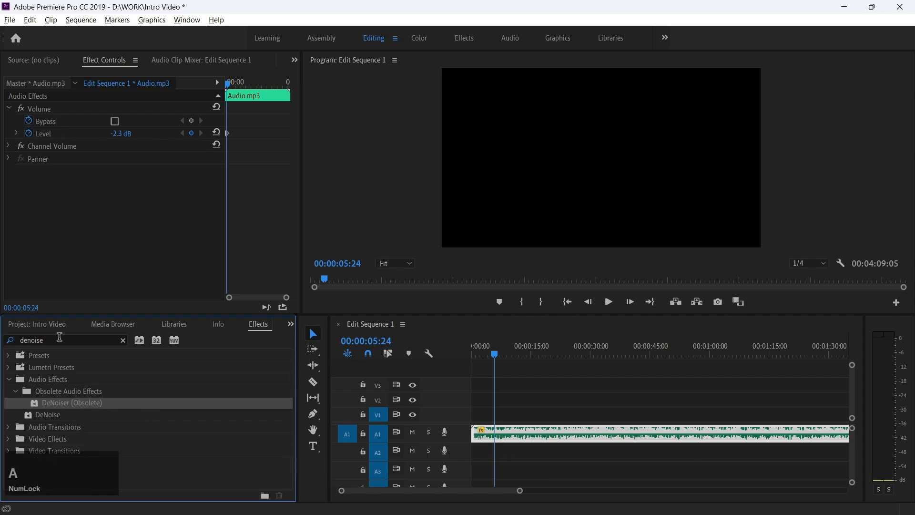
{"action": "type", "text": "mult"}
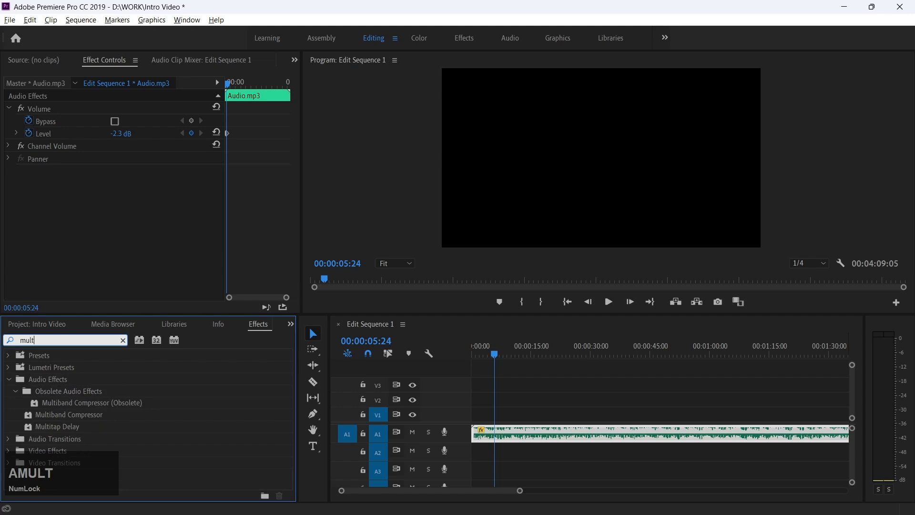
{"action": "left_click", "coordinate": [122, 404]}
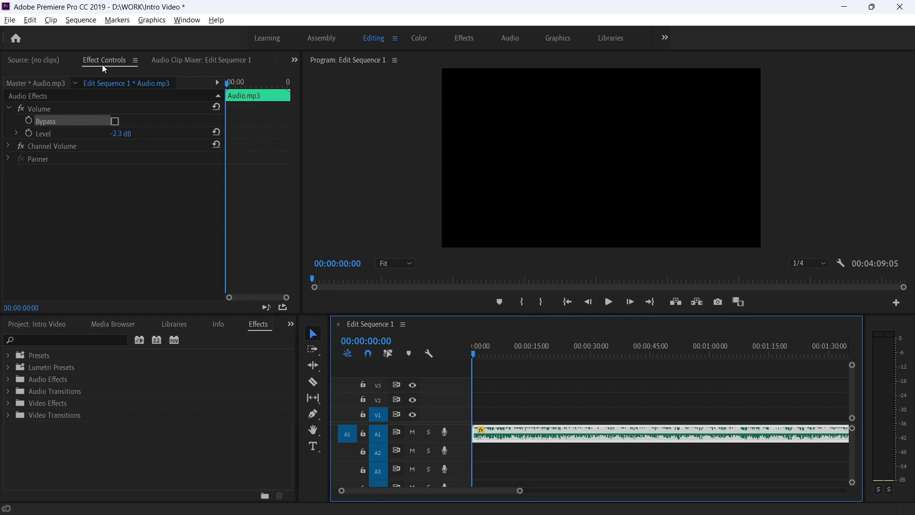
- Turn on keyframing for the audio clip's Level at 00:00:00:00 and set the Level to 0 dB
{"action": "left_click", "coordinate": [103, 137]}
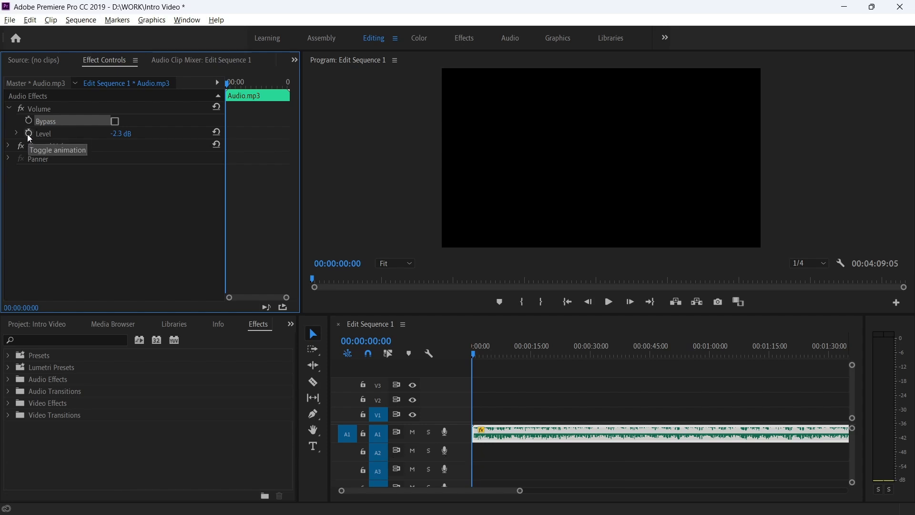
{"action": "left_click", "coordinate": [29, 135]}
{"action": "left_click", "coordinate": [121, 133]}
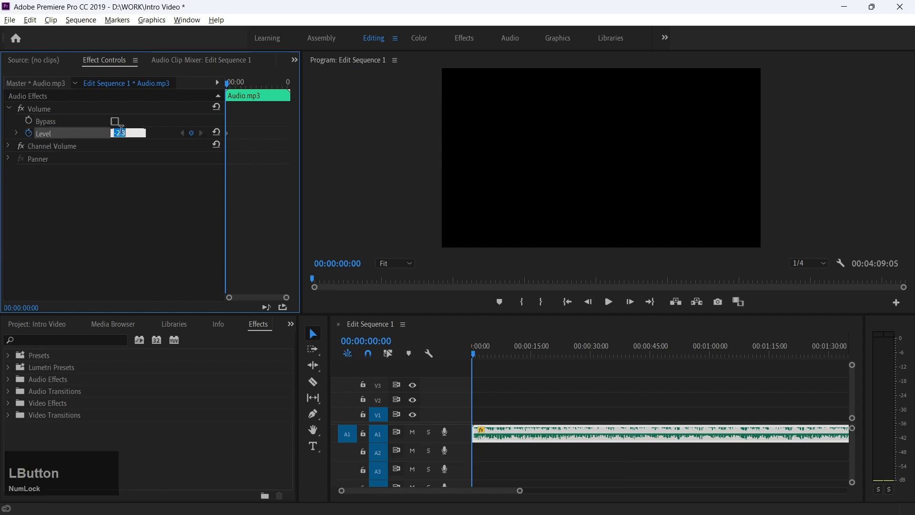
{"action": "type", "text": "0"}
{"action": "key", "text": "Return"}
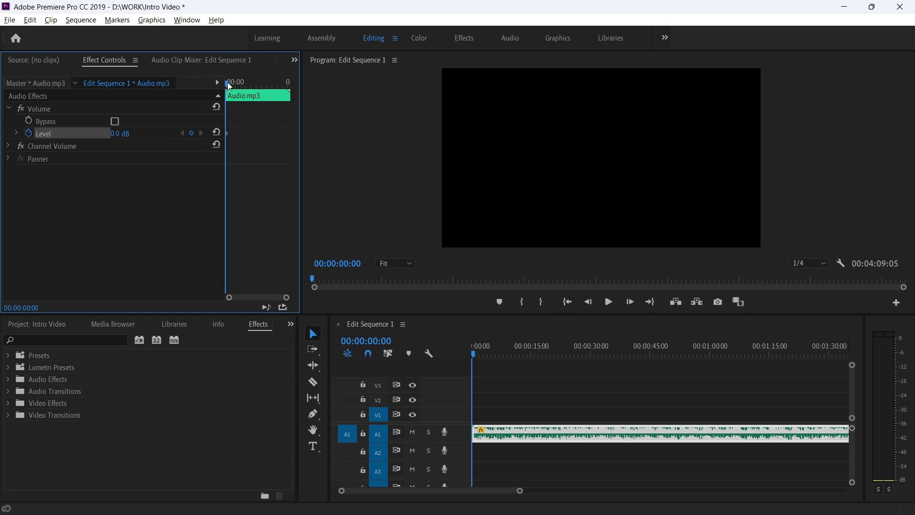
- Advance the playhead to about one second and add a second Level keyframe to the Audio.mp3 clip
{"action": "key", "text": "shift+Right"}
{"action": "key", "text": "shift+Right"}
{"action": "key", "text": "shift+Right"}
{"action": "key", "text": "shift+Right"}
{"action": "key", "text": "shift+Right"}
{"action": "key", "text": "shift+Right"}
{"action": "key", "text": "shift+Right"}
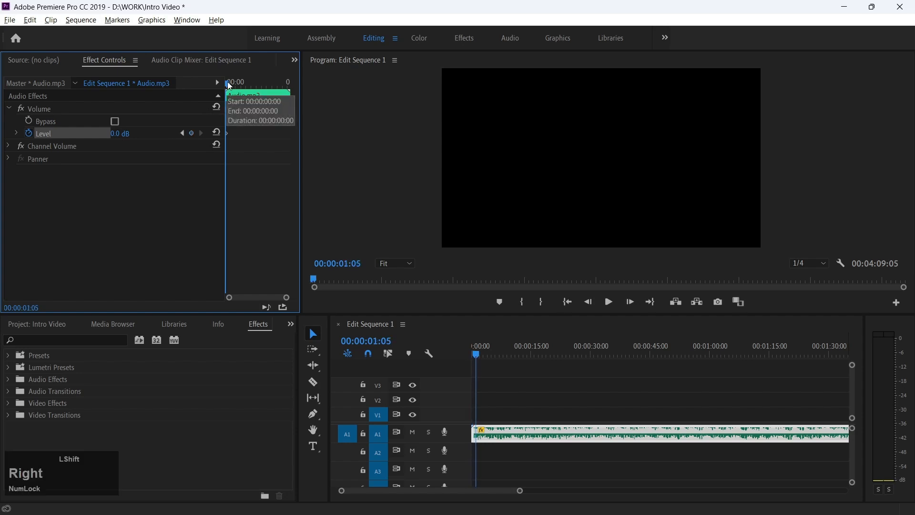
{"action": "key", "text": "Left"}
{"action": "key", "text": "Left"}
{"action": "key", "text": "Left"}
{"action": "key", "text": "Left"}
{"action": "key", "text": "Left"}
{"action": "left_click", "coordinate": [191, 134]}
- Return to the first Level keyframe and set its value to -10 dB
{"action": "left_click", "coordinate": [182, 133]}
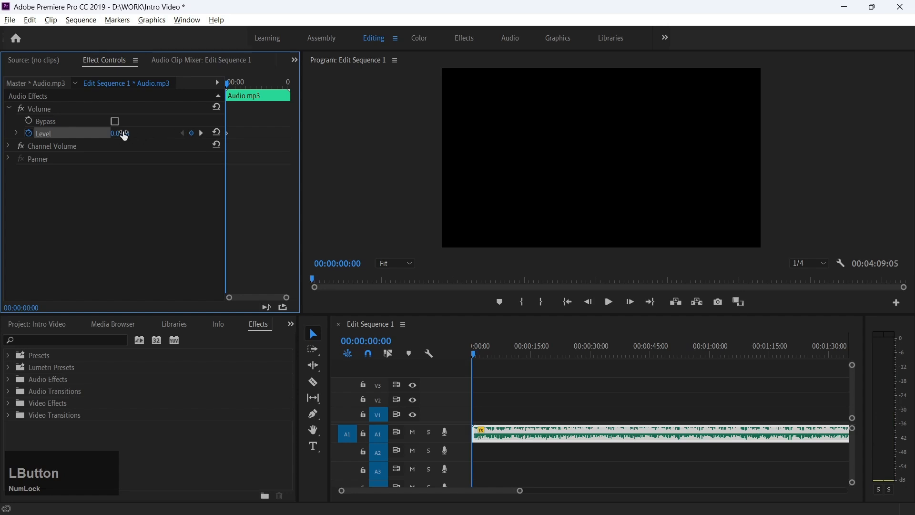
{"action": "left_click", "coordinate": [122, 133]}
{"action": "type", "text": "-10"}
{"action": "key", "text": "KP_Enter"}
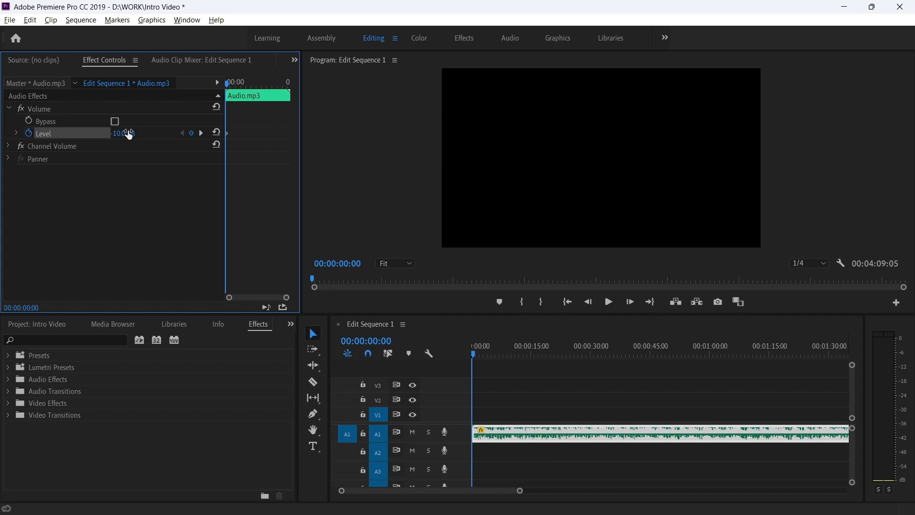
- Play the keyframed audio volume change, then replay it from the start of the sequence
{"action": "key", "text": "space"}
{"action": "key", "text": "space"}
{"action": "left_click_drag", "start_coordinate": [476, 354], "coordinate": [442, 358]}
{"action": "key", "text": "space"}
{"action": "key", "text": "space"}
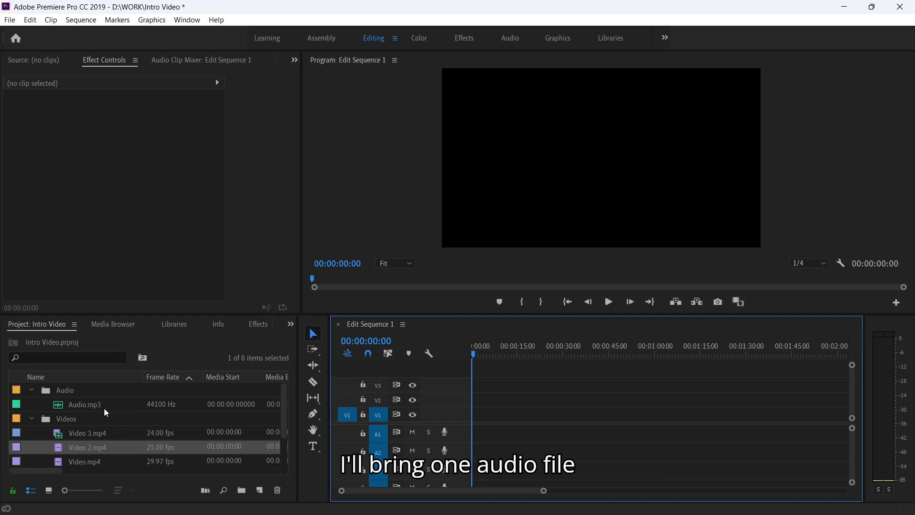
- Place Audio.mp3 at the start of track A2 and Video 2.mp4 on V1 at about 10 seconds
{"action": "mouse_move", "coordinate": [99, 405]}
{"action": "left_mouse_down"}
{"action": "mouse_move", "coordinate": [255, 406]}
{"action": "mouse_move", "coordinate": [455, 451]}
{"action": "left_mouse_up"}
{"action": "left_click_drag", "start_coordinate": [79, 442], "coordinate": [515, 416]}
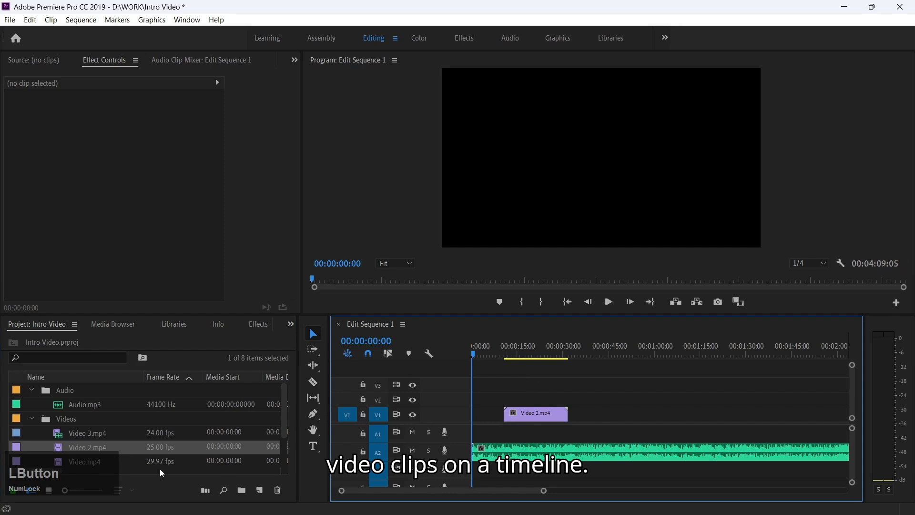
- Place Video 3.mp4 at the start of track V3 and delete its accompanying audio clip
{"action": "left_click_drag", "start_coordinate": [96, 434], "coordinate": [474, 382]}
{"action": "left_click", "coordinate": [497, 474]}
{"action": "key", "text": "Delete"}
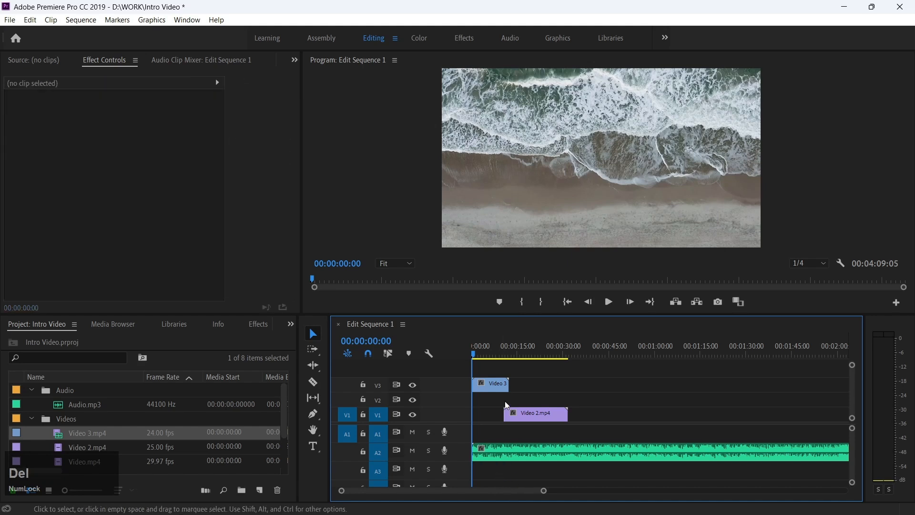
- Shift the Video 2.mp4 clip to start at about 21 seconds and the Video 3.mp4 clip at about 9 seconds
{"action": "left_click_drag", "start_coordinate": [517, 411], "coordinate": [550, 412]}
{"action": "left_click_drag", "start_coordinate": [501, 389], "coordinate": [523, 385]}
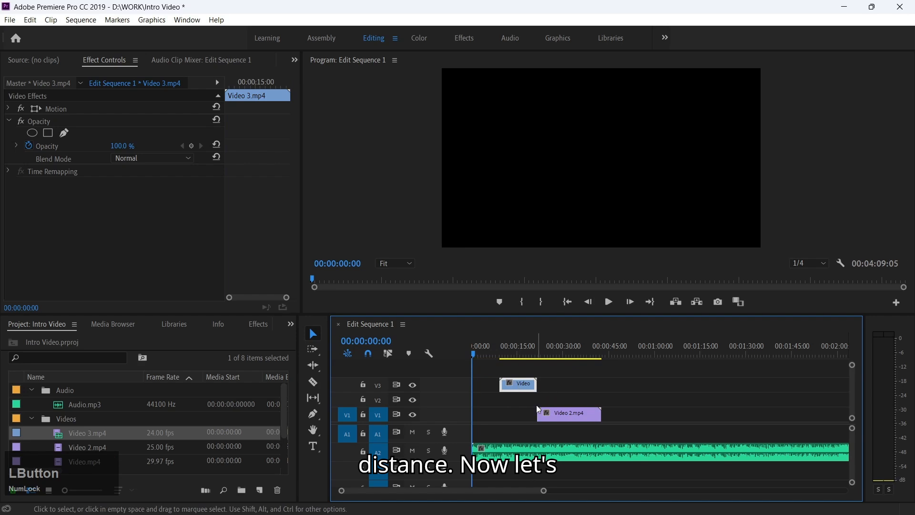
{"action": "left_click", "coordinate": [546, 373]}
- Synchronize the Video 3.mp4 and Audio.mp3 clips by Clip Start and return the playhead to the sequence start
{"action": "left_click", "coordinate": [537, 451]}
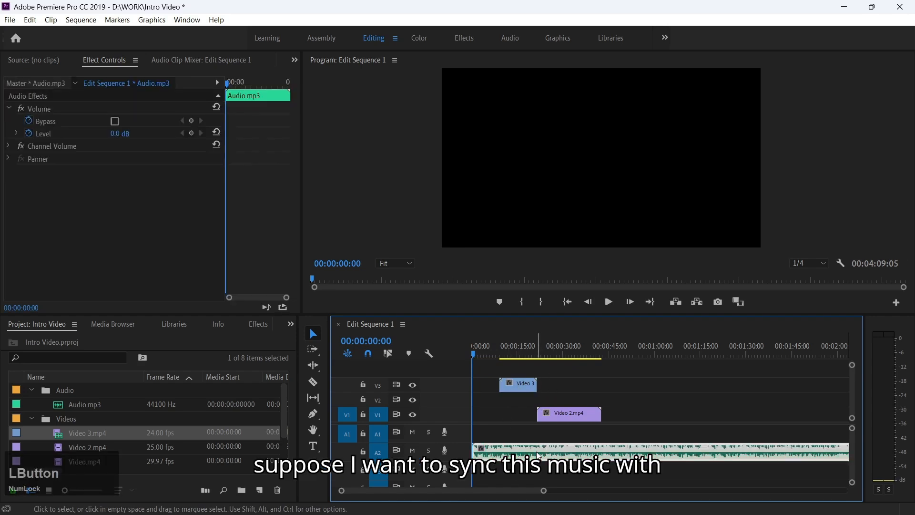
{"action": "left_click", "coordinate": [527, 387]}
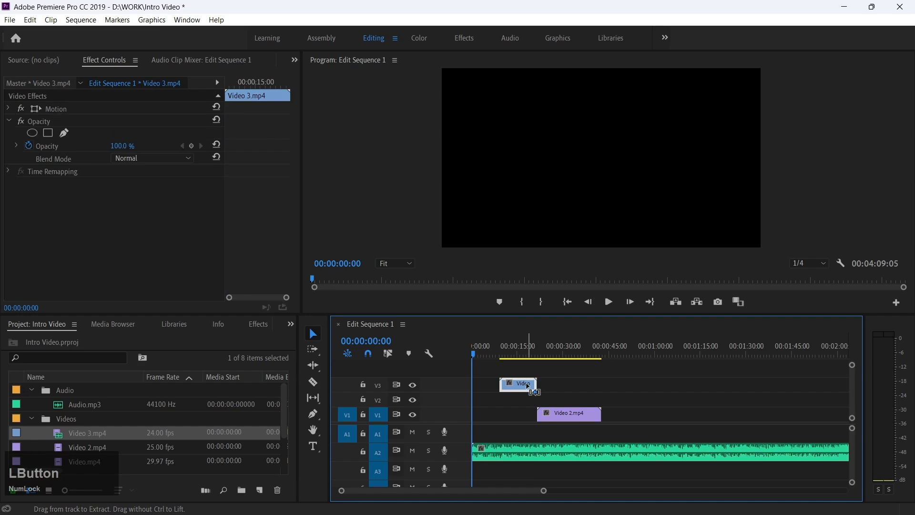
{"action": "left_click", "coordinate": [526, 446], "text": "shift"}
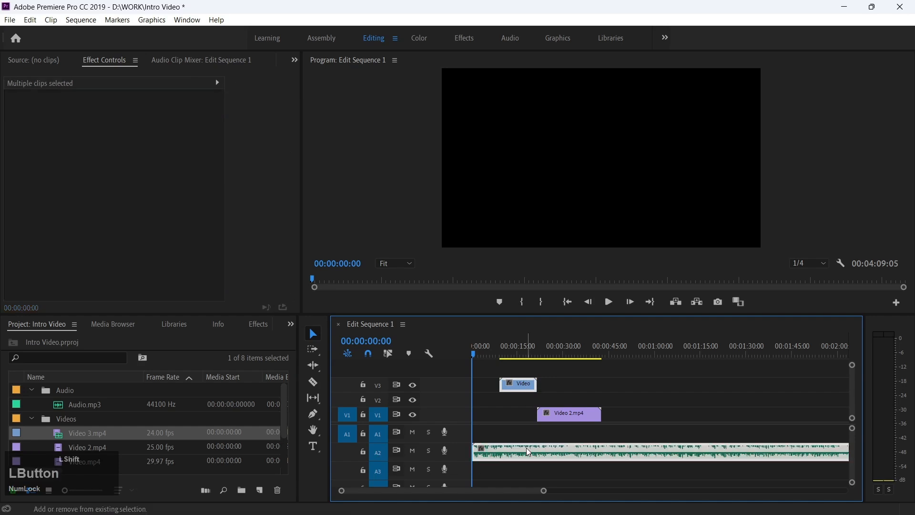
{"action": "right_click", "coordinate": [557, 451]}
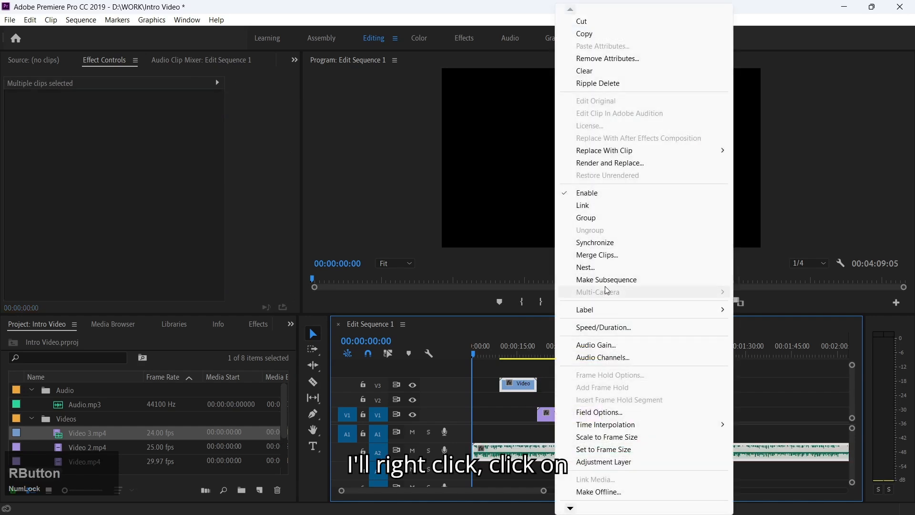
{"action": "left_click", "coordinate": [613, 241]}
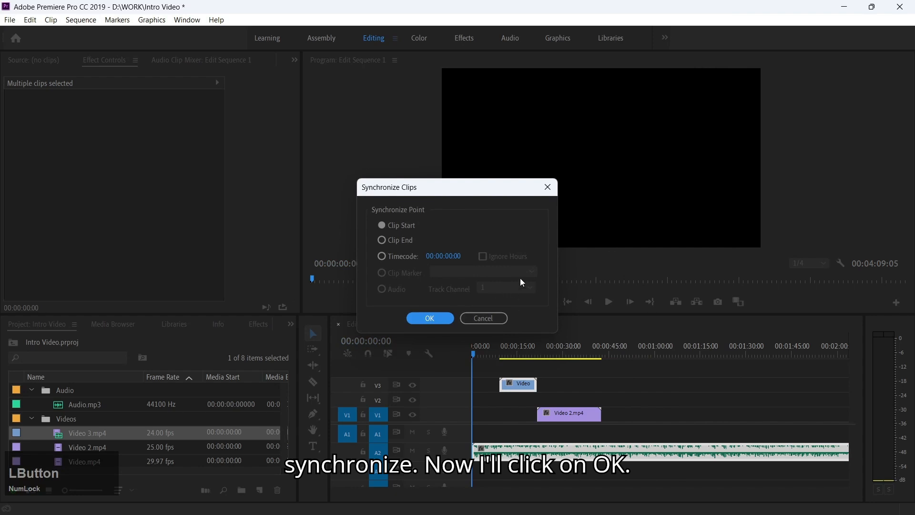
{"action": "left_click", "coordinate": [437, 320]}
{"action": "left_click_drag", "start_coordinate": [489, 351], "coordinate": [470, 355]}
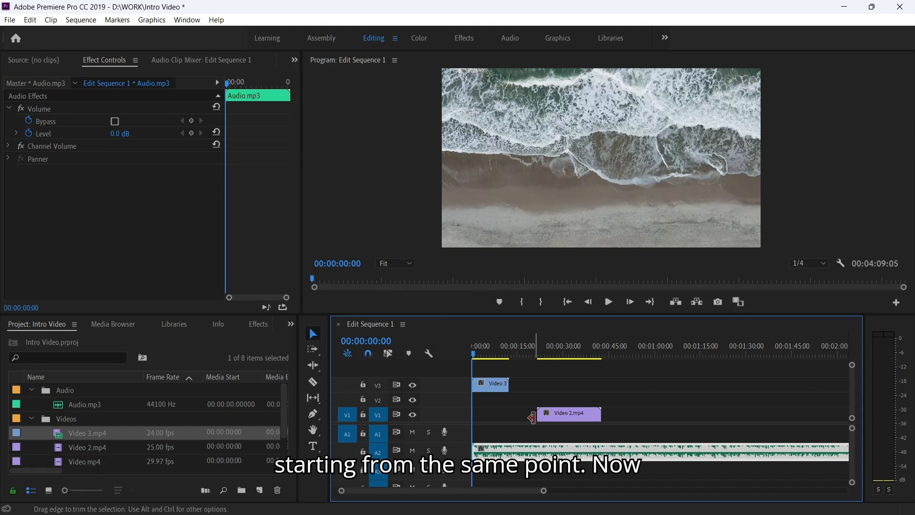
- Shift the Audio.mp3 clip on track A2 to start at about 30 seconds
{"action": "left_click", "coordinate": [559, 390]}
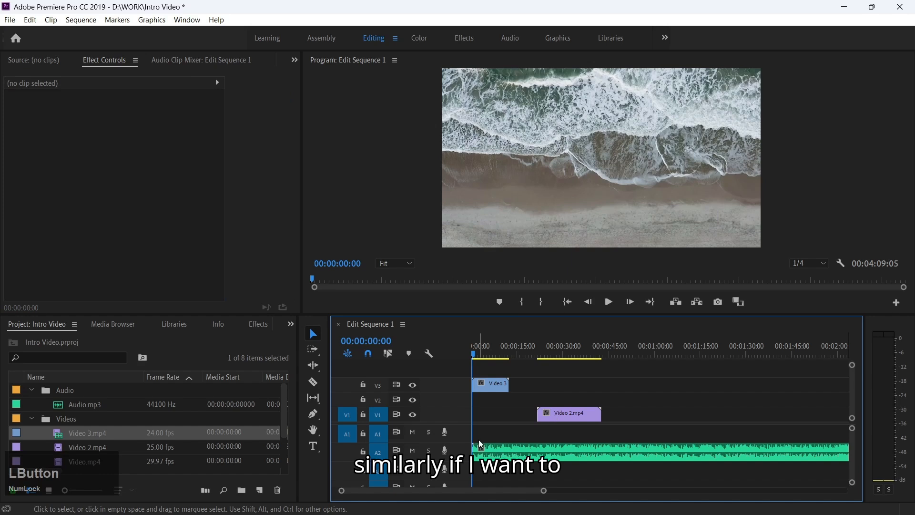
{"action": "left_click", "coordinate": [496, 448]}
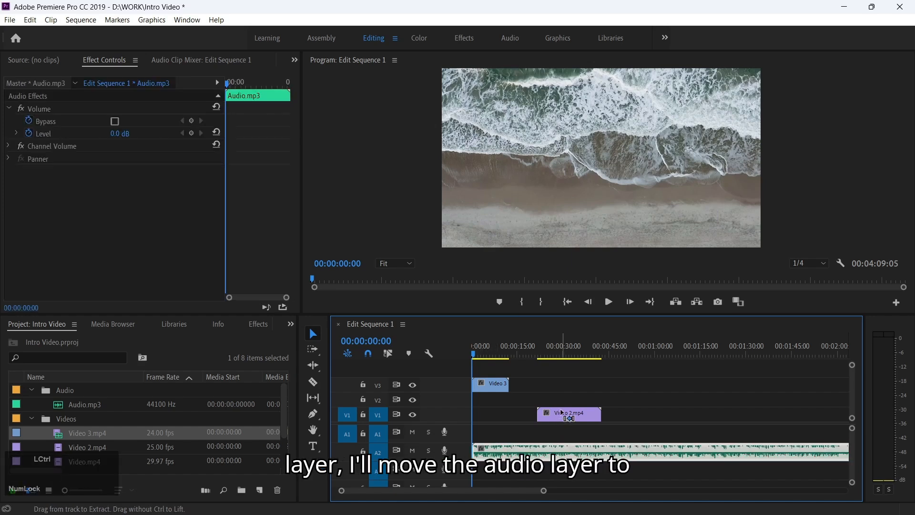
{"action": "left_click", "coordinate": [517, 436]}
{"action": "left_click", "coordinate": [498, 448]}
{"action": "left_click_drag", "start_coordinate": [498, 448], "coordinate": [590, 449]}
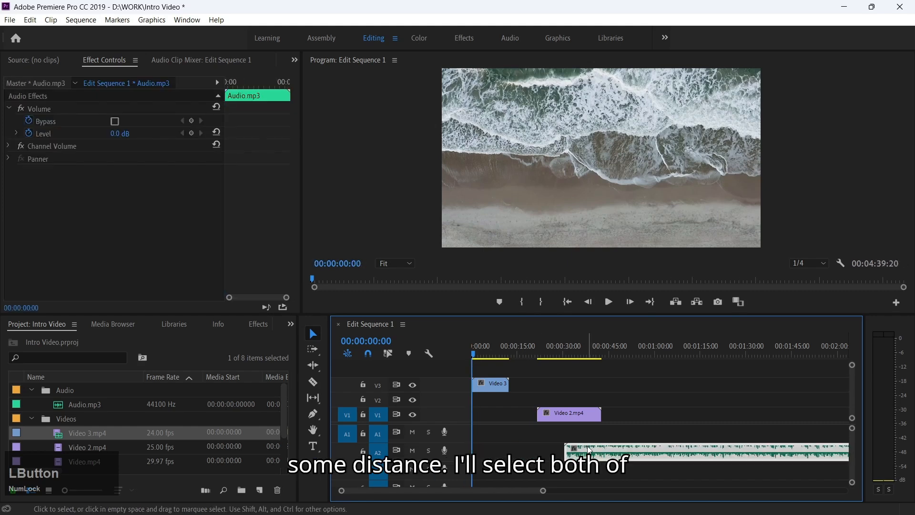
- Synchronize the Video 2.mp4 and Audio.mp3 clips by Clip Start and place the playhead at their common start
{"action": "left_click", "coordinate": [574, 412], "text": "shift"}
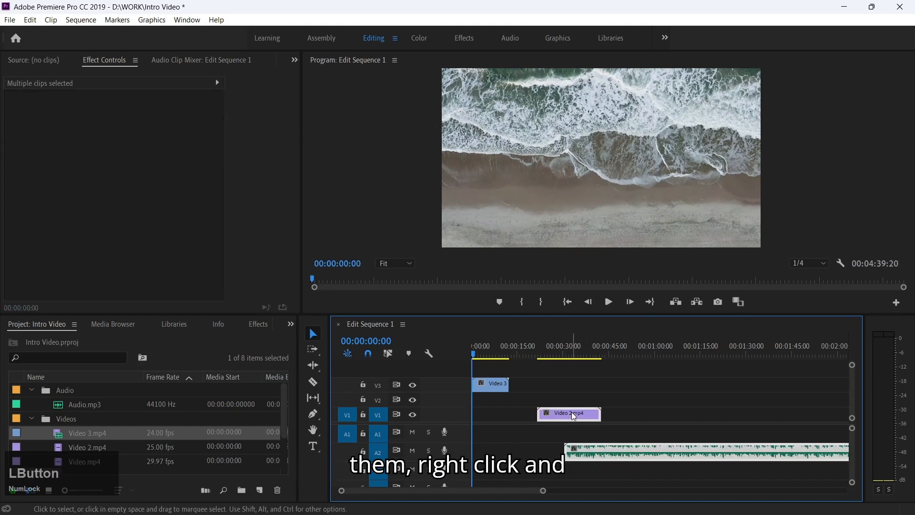
{"action": "right_click", "coordinate": [572, 412]}
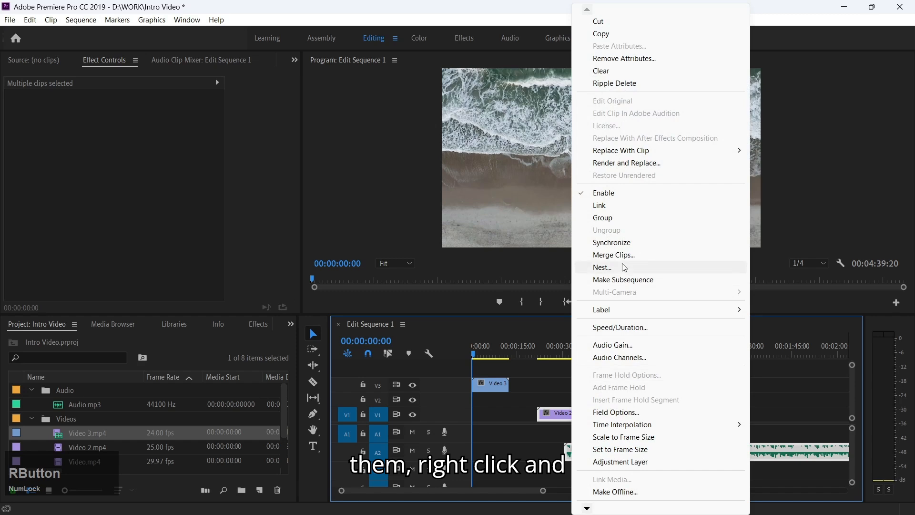
{"action": "left_click", "coordinate": [620, 242]}
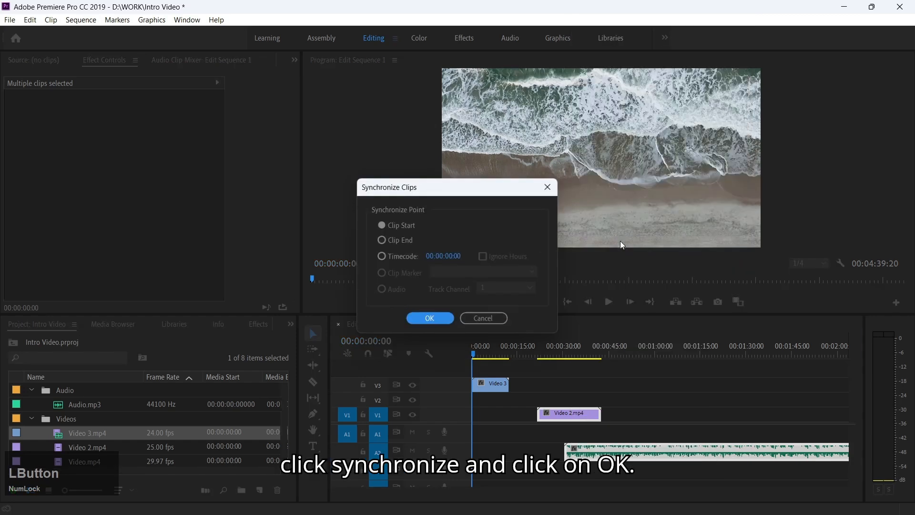
{"action": "left_click", "coordinate": [430, 319]}
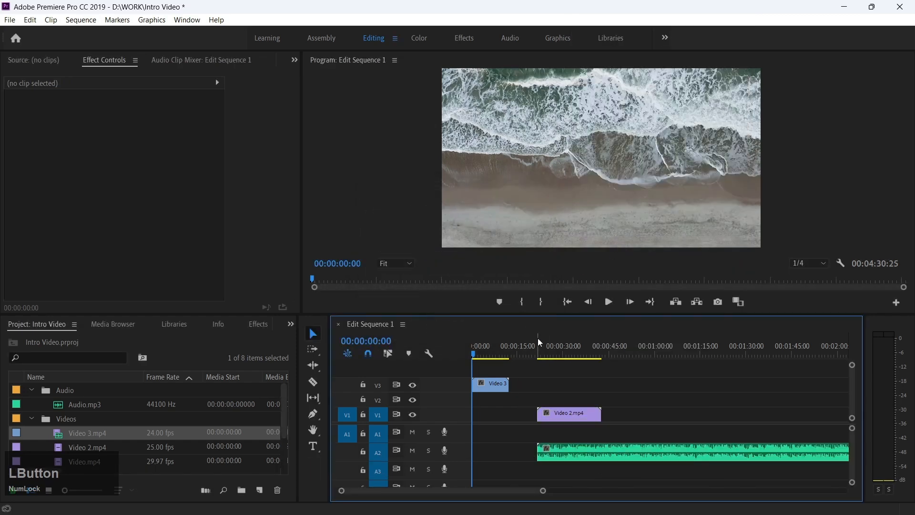
{"action": "left_click", "coordinate": [536, 355]}
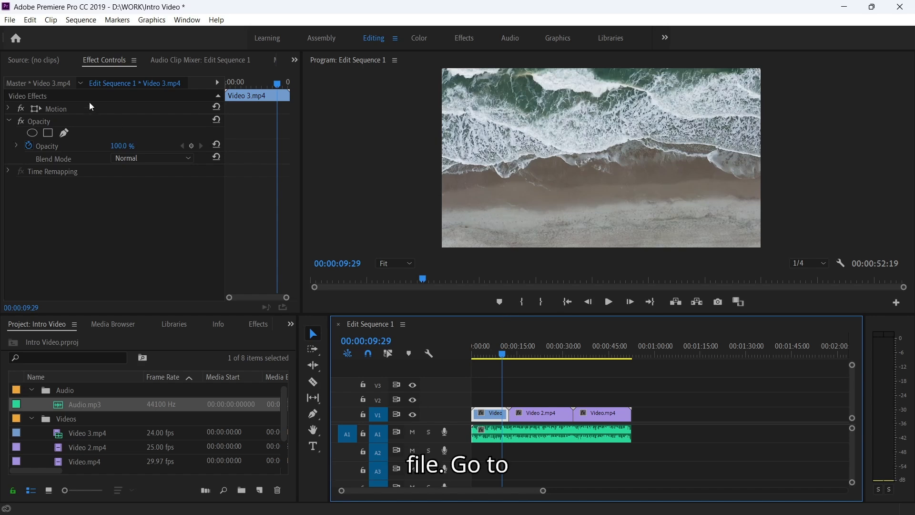
- Open the media export settings for Edit Sequence 1 and choose H.264 as the output format
{"action": "left_click", "coordinate": [14, 21]}
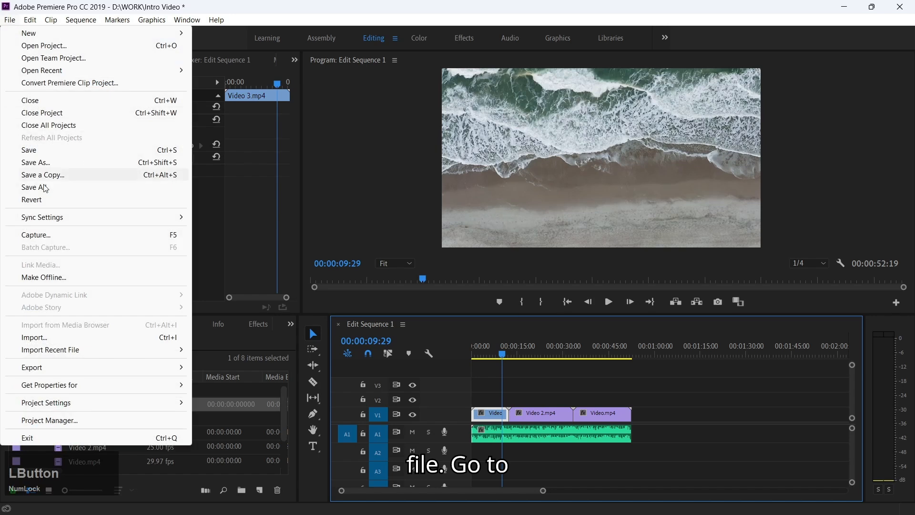
{"action": "mouse_move", "coordinate": [110, 371]}
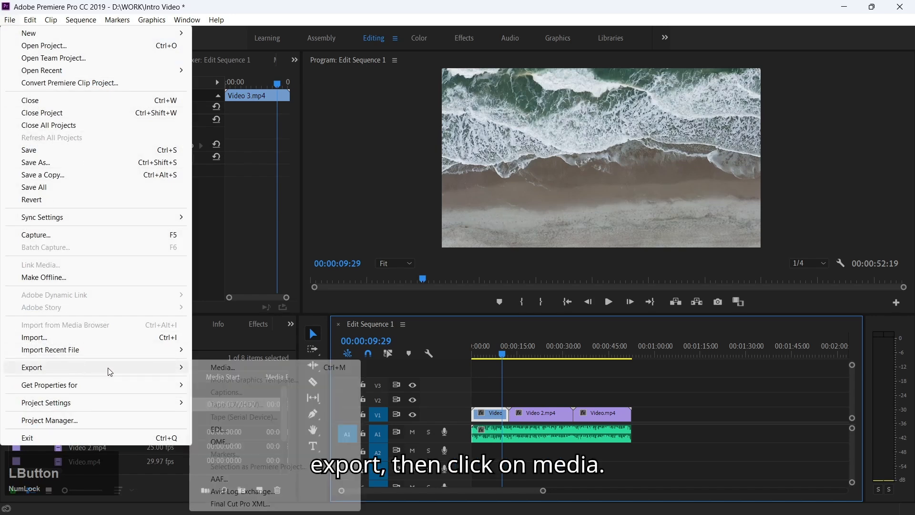
{"action": "left_click", "coordinate": [226, 367]}
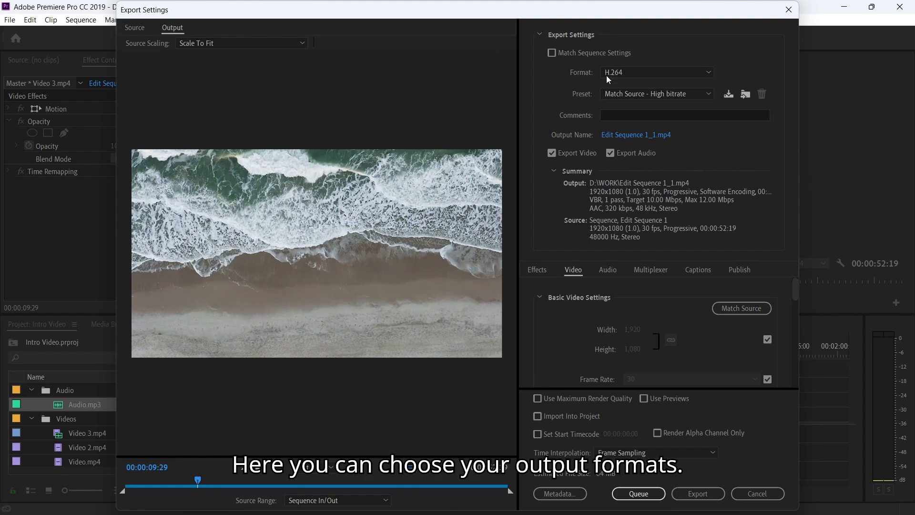
{"action": "left_click", "coordinate": [623, 70]}
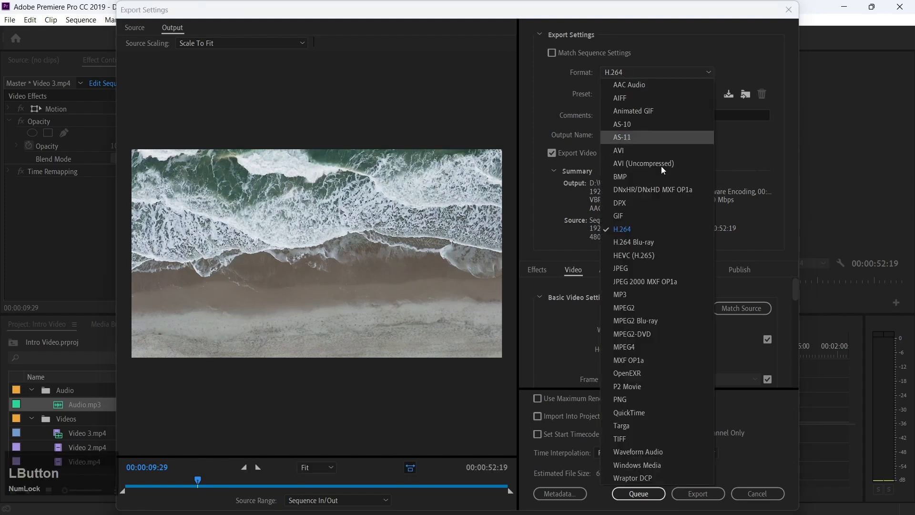
{"action": "scroll", "coordinate": [672, 227], "scroll_direction": "down", "scroll_amount": 1}
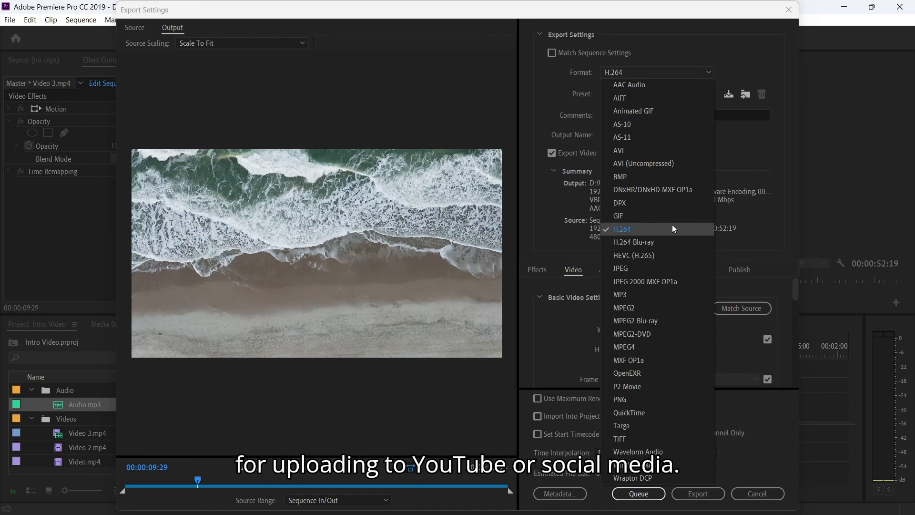
{"action": "left_click", "coordinate": [672, 226]}
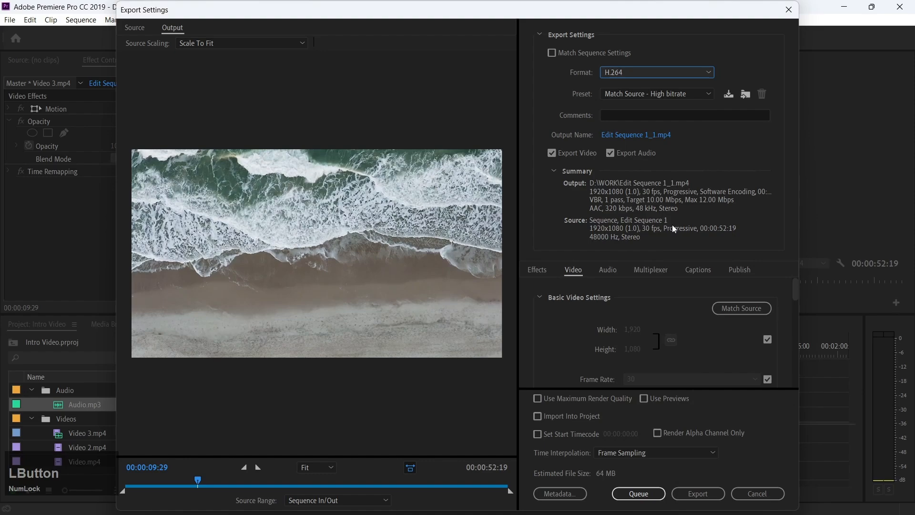
- Choose the Match Source - High bitrate preset for the export
{"action": "key", "text": "Tab"}
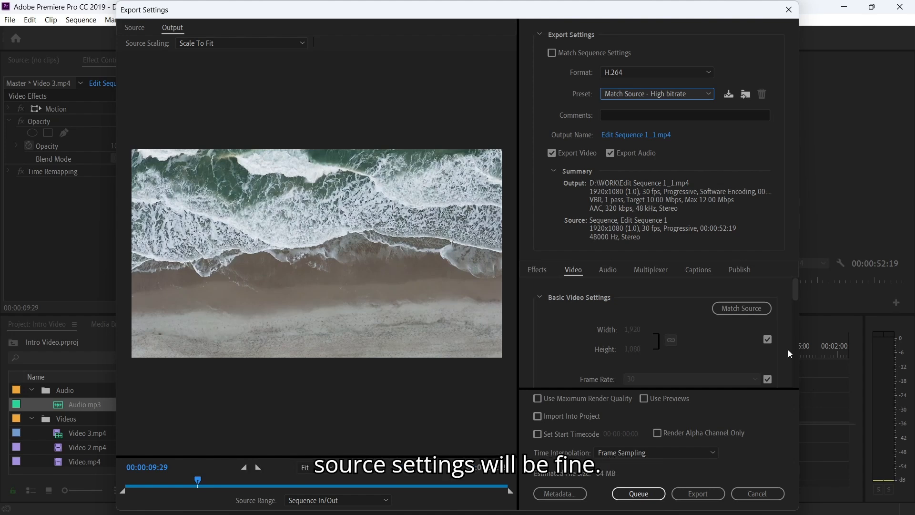
{"action": "left_click", "coordinate": [637, 92]}
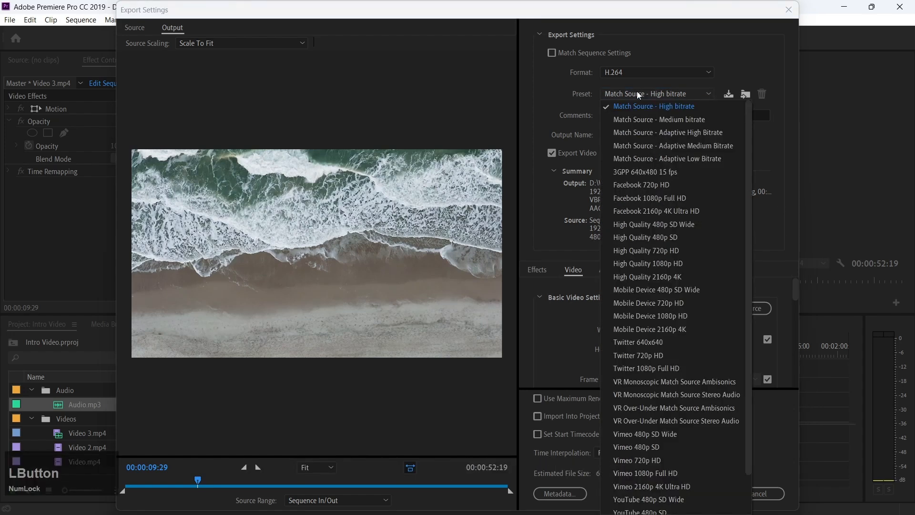
{"action": "left_click", "coordinate": [668, 107]}
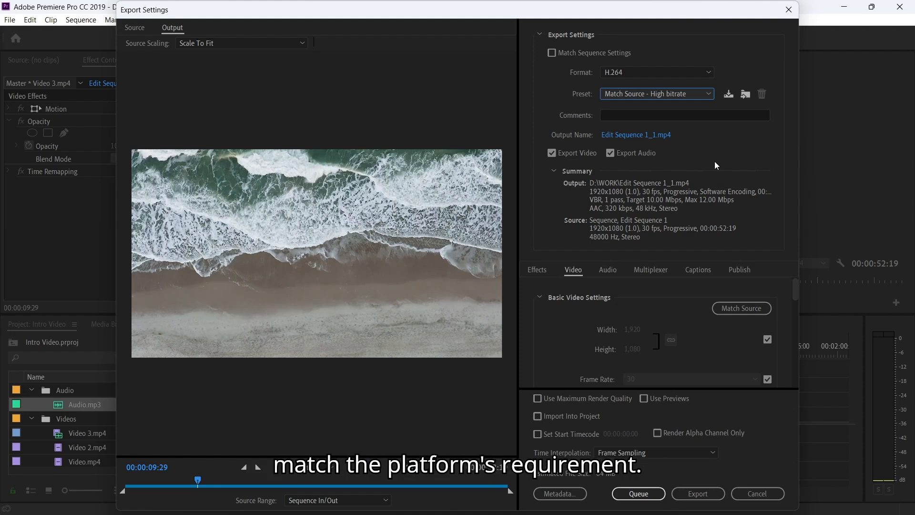
{"action": "left_click", "coordinate": [650, 94]}
{"action": "left_click", "coordinate": [791, 140]}
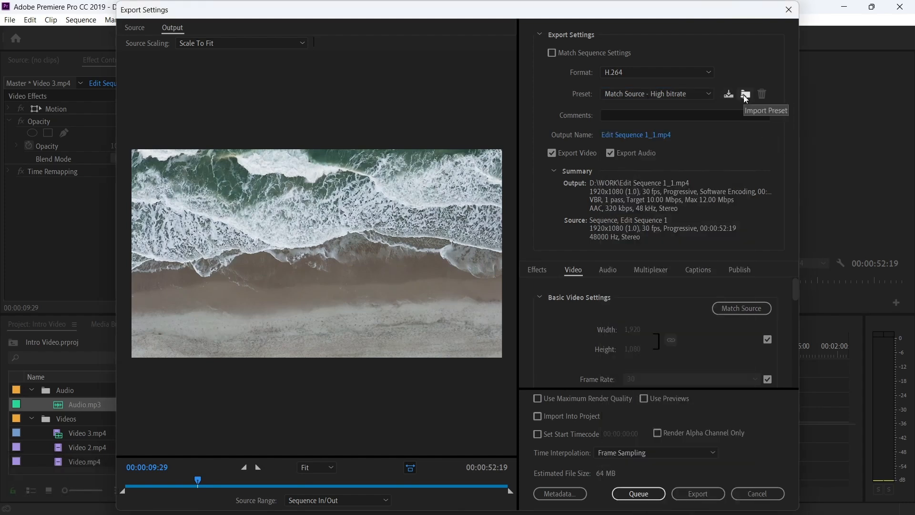
- Match the export's basic video settings to the source sequence
{"action": "scroll", "coordinate": [716, 138], "scroll_direction": "down", "scroll_amount": 1}
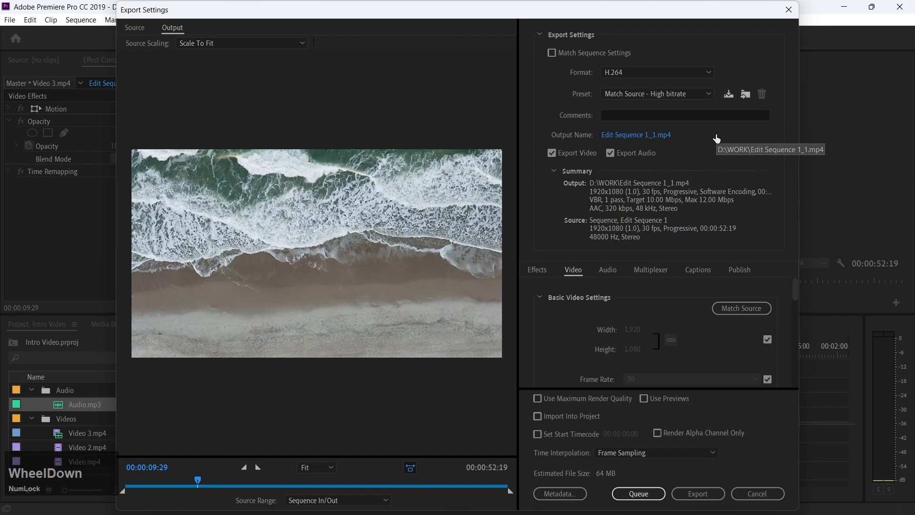
{"action": "scroll", "coordinate": [633, 331], "scroll_direction": "down", "scroll_amount": 2}
{"action": "scroll", "coordinate": [666, 330], "scroll_direction": "up", "scroll_amount": 2}
{"action": "left_click", "coordinate": [741, 309]}
{"action": "scroll", "coordinate": [736, 347], "scroll_direction": "down", "scroll_amount": 2}
{"action": "scroll", "coordinate": [736, 347], "scroll_direction": "up", "scroll_amount": 2}
{"action": "left_click", "coordinate": [744, 309]}
{"action": "scroll", "coordinate": [701, 350], "scroll_direction": "down", "scroll_amount": 5}
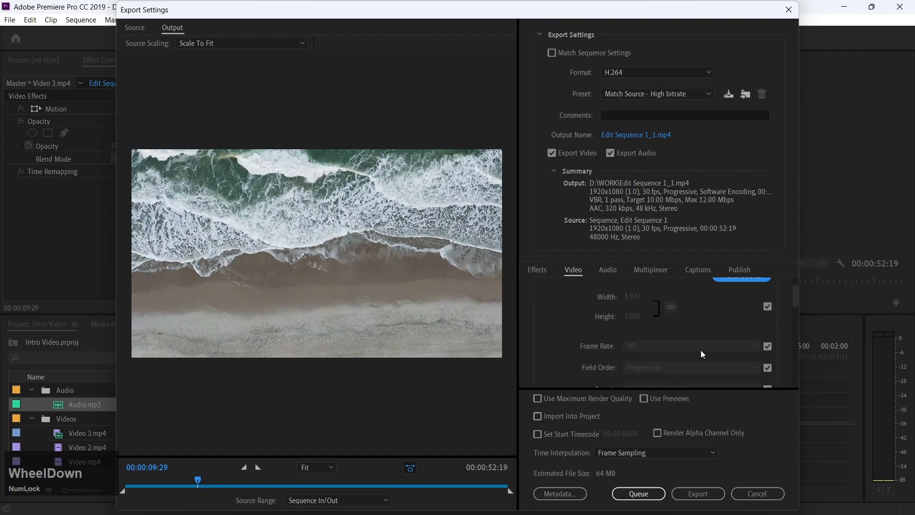
{"action": "scroll", "coordinate": [701, 349], "scroll_direction": "up", "scroll_amount": 3}
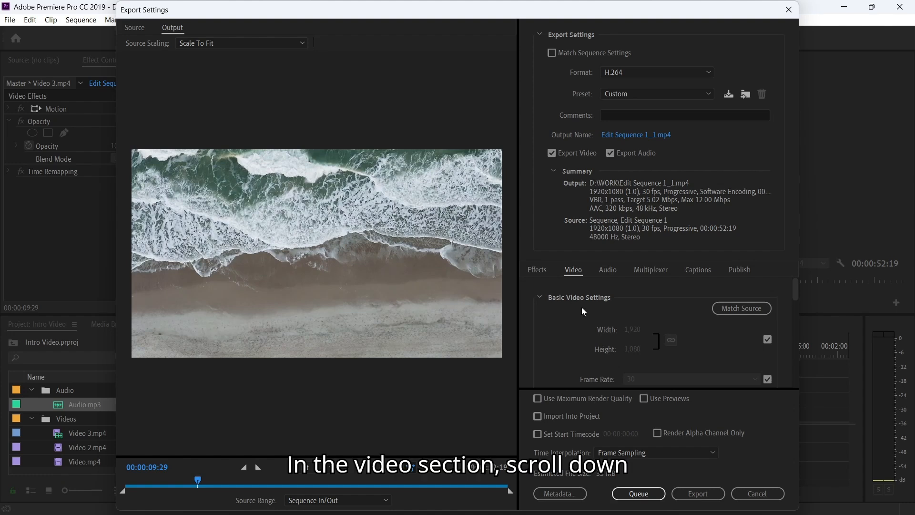
- Set the export's bitrate encoding to VBR, 2 pass
{"action": "scroll", "coordinate": [579, 311], "scroll_direction": "down", "scroll_amount": 5}
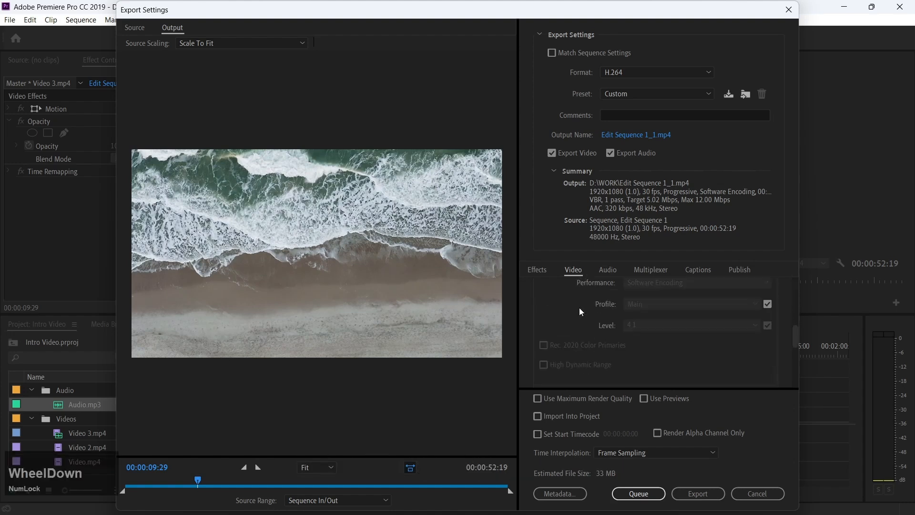
{"action": "scroll", "coordinate": [580, 312], "scroll_direction": "down", "scroll_amount": 3}
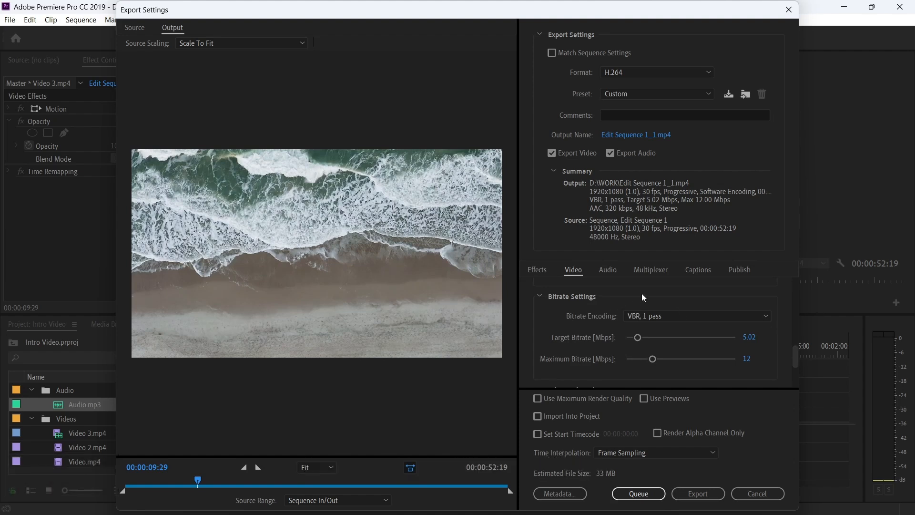
{"action": "left_click", "coordinate": [660, 316]}
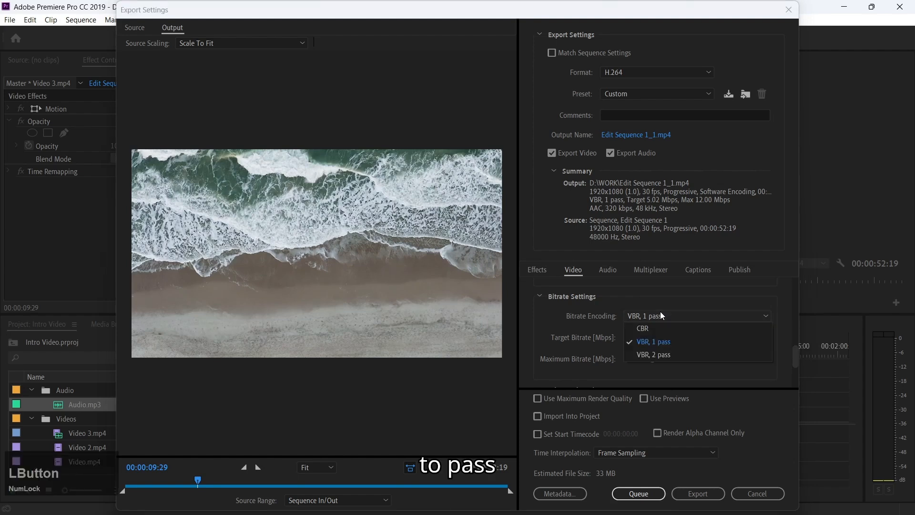
{"action": "left_click", "coordinate": [662, 354]}
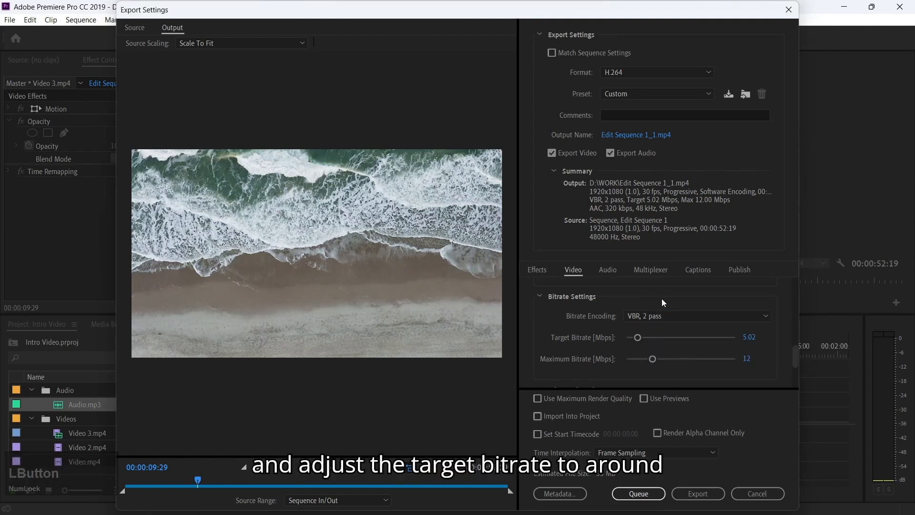
- Set the target bitrate to 10 Mbps and the maximum bitrate to 20 Mbps, and export the sequence
{"action": "left_click", "coordinate": [748, 338]}
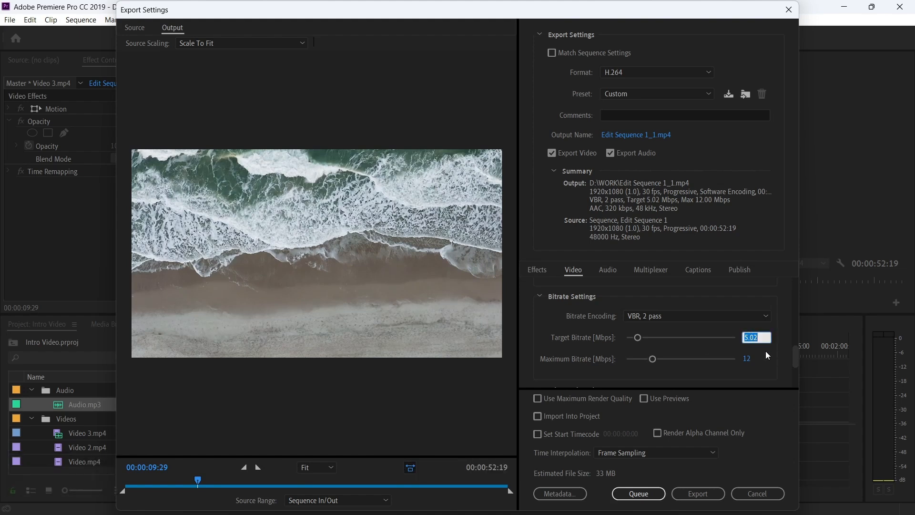
{"action": "type", "text": "10"}
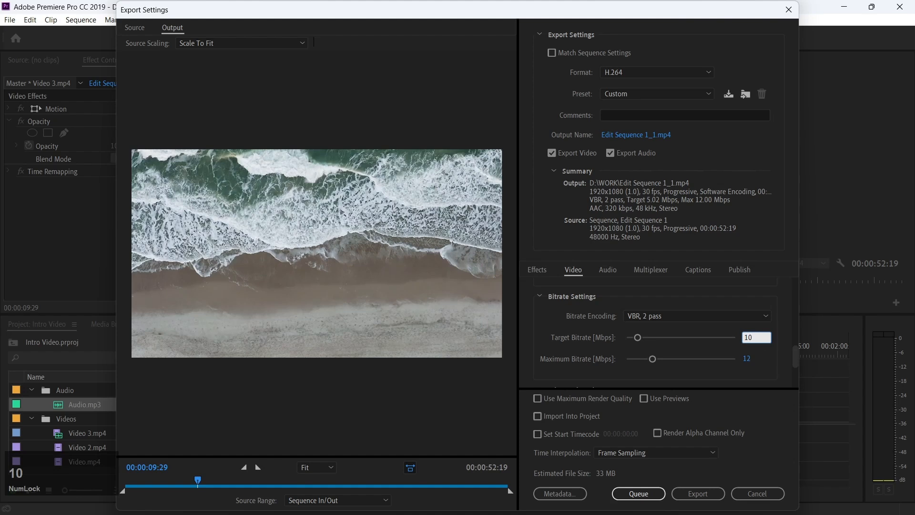
{"action": "left_click", "coordinate": [749, 359]}
{"action": "type", "text": "20"}
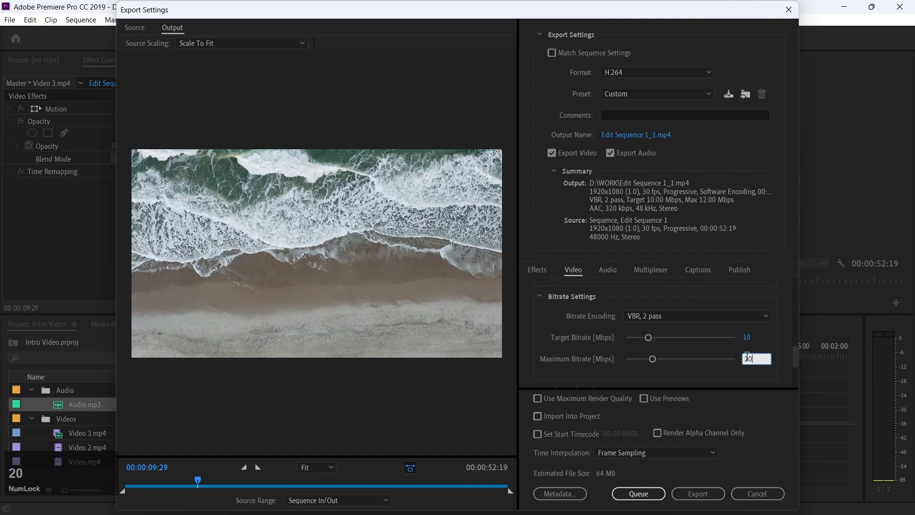
{"action": "left_click", "coordinate": [762, 349]}
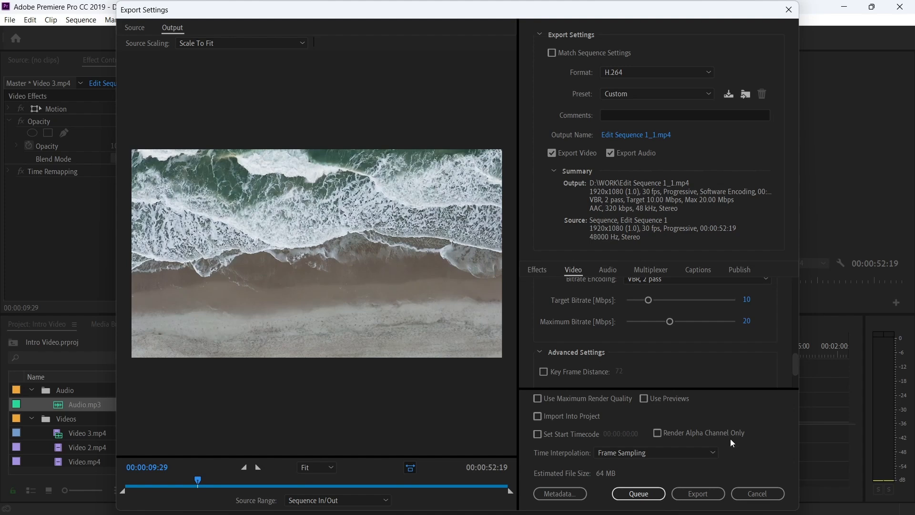
{"action": "scroll", "coordinate": [750, 461], "scroll_direction": "down", "scroll_amount": 1}
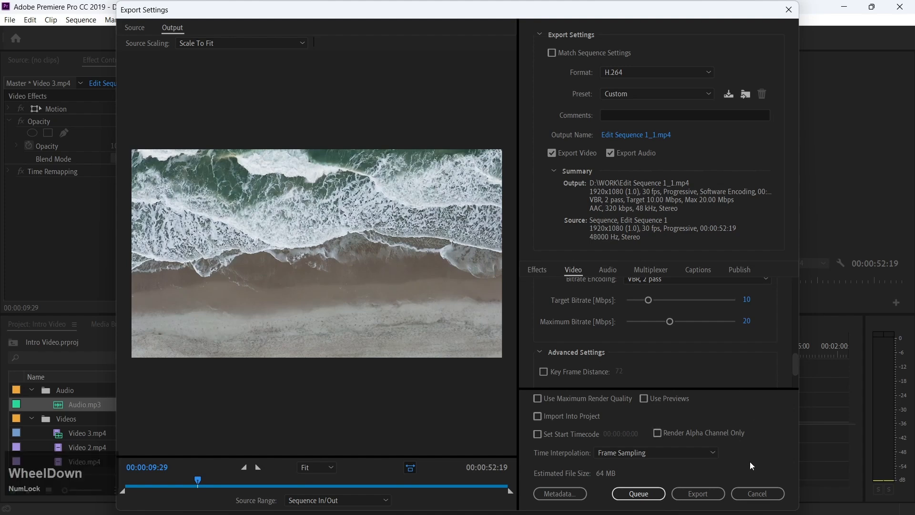
{"action": "left_click", "coordinate": [680, 489]}
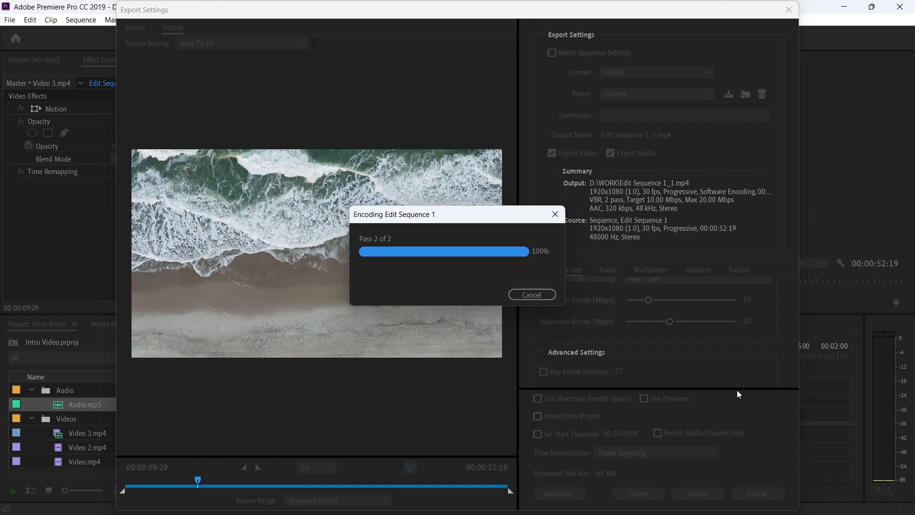
{"action": "key", "text": "ctrl+s"}
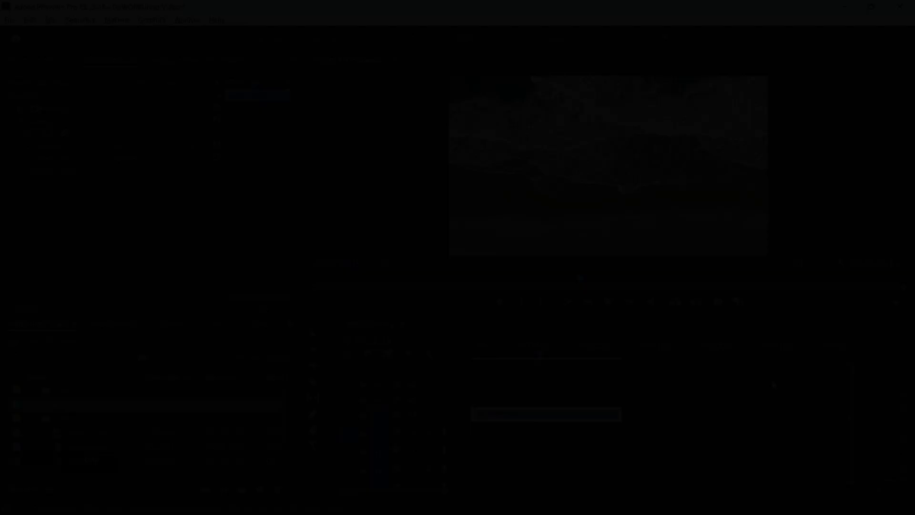
{"action": "key", "text": "Tab"}
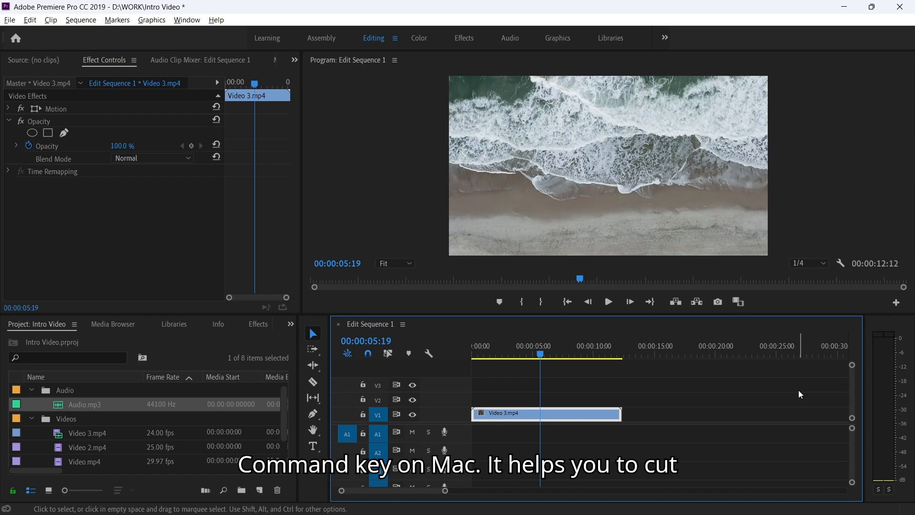
{"action": "key", "text": "Num_Lock"}
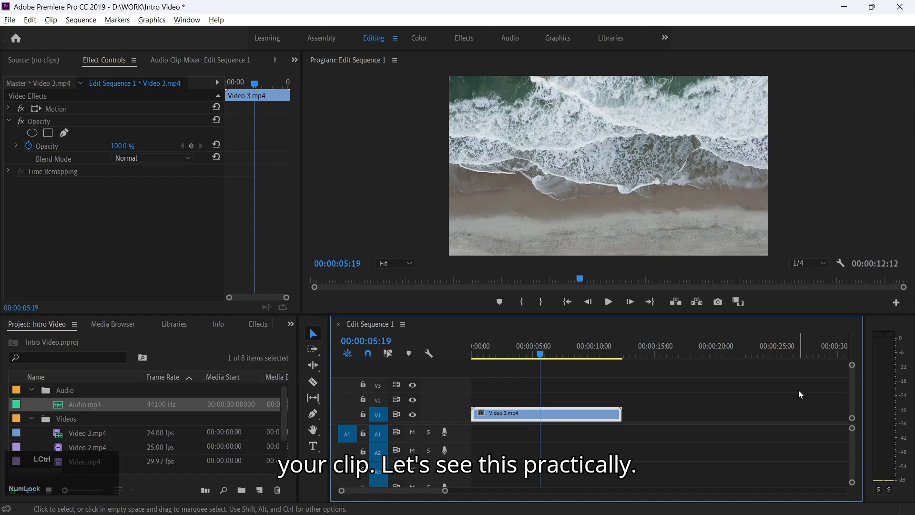
- Split the Video 3.mp4 clip at 00:00:05:17 and move its second part away to leave a two-second gap
{"action": "mouse_move", "coordinate": [535, 356]}
{"action": "left_mouse_down"}
{"action": "mouse_move", "coordinate": [554, 357]}
{"action": "mouse_move", "coordinate": [543, 360]}
{"action": "left_mouse_up"}
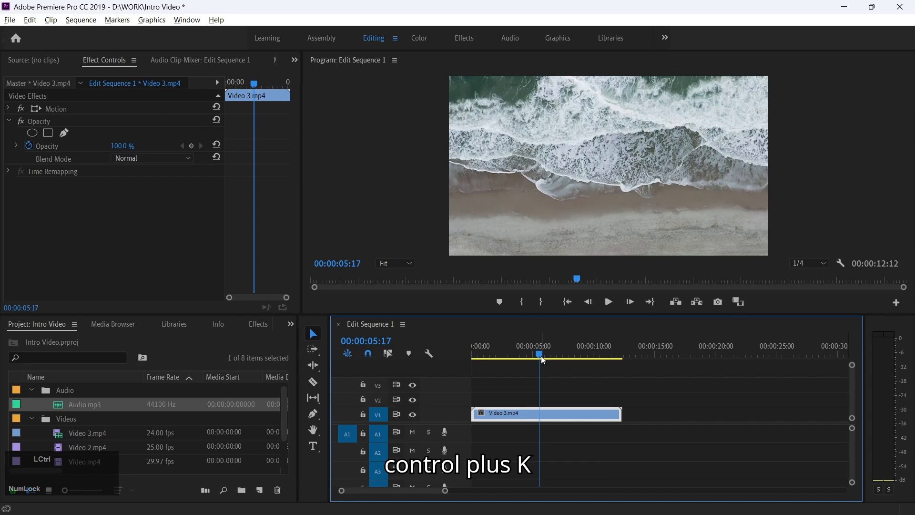
{"action": "key", "text": "ctrl+k"}
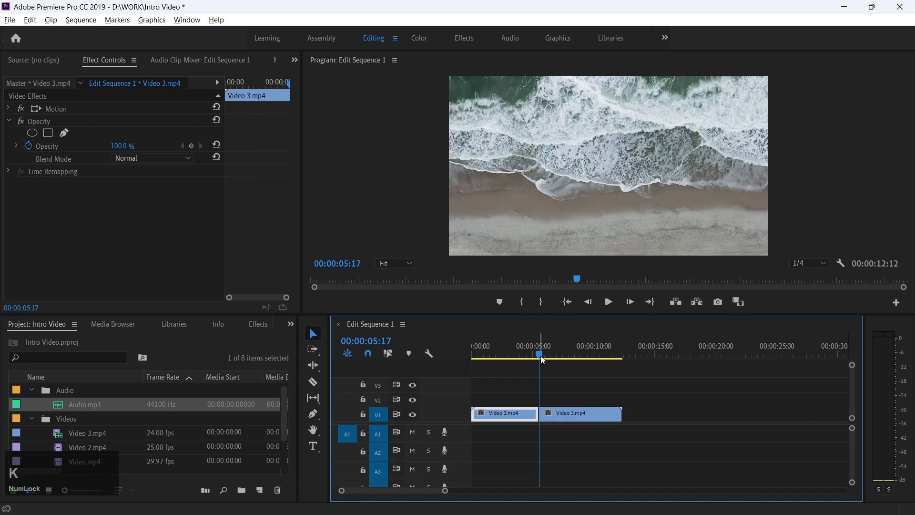
{"action": "left_click", "coordinate": [564, 415]}
{"action": "left_click_drag", "start_coordinate": [560, 418], "coordinate": [584, 417]}
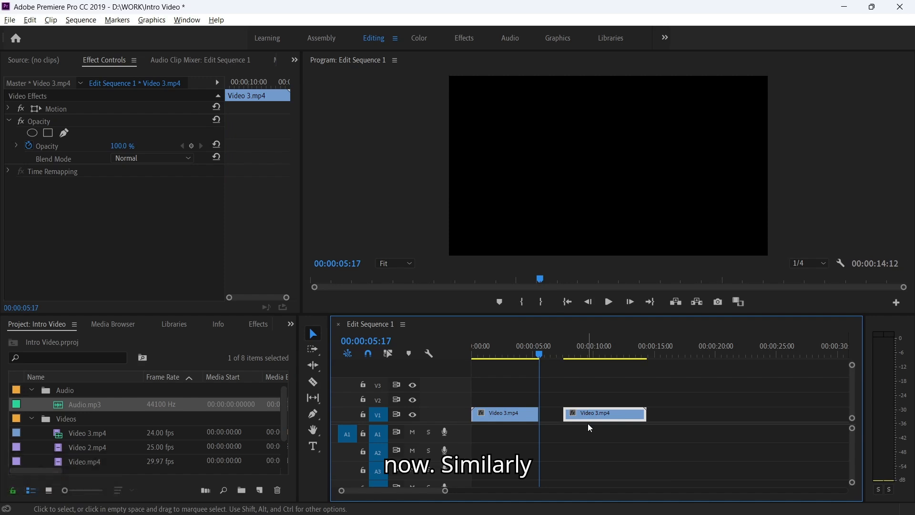
- Activate the Ripple Edit tool, switch back to the Selection tool, and change to the Razor tool
{"action": "left_click", "coordinate": [314, 365]}
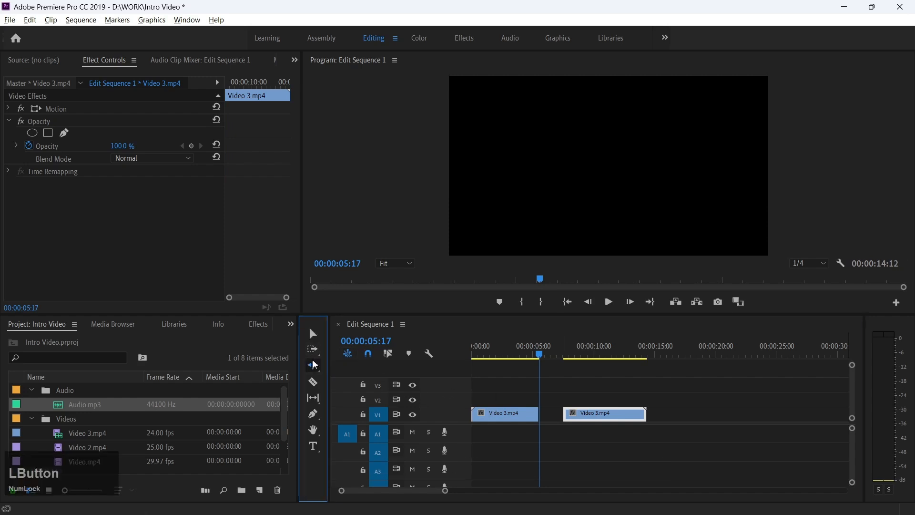
{"action": "key", "text": "v"}
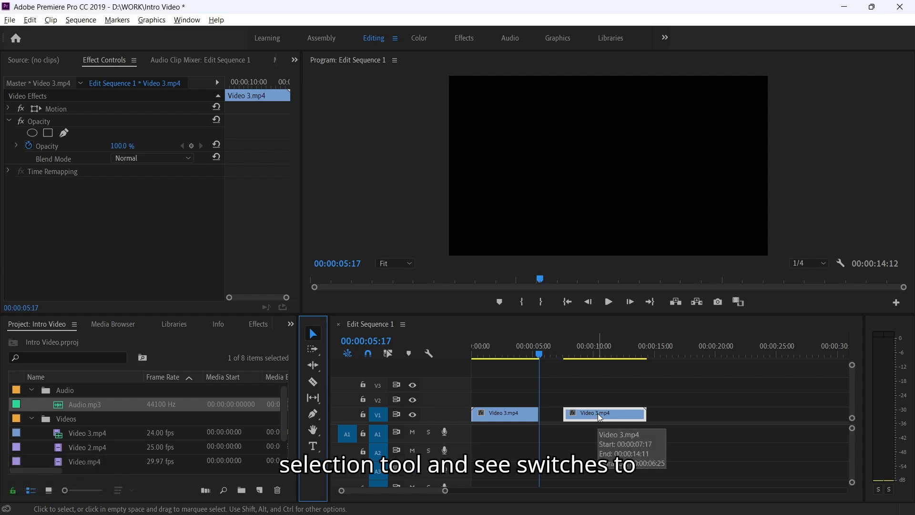
{"action": "key", "text": "c"}
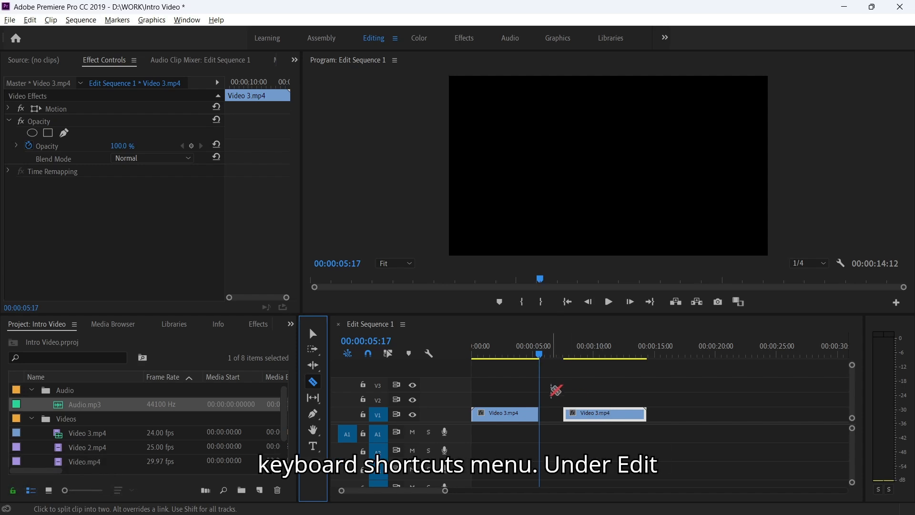
- Look over the keyboard shortcuts layout and its application commands, and close it without changes
{"action": "left_click", "coordinate": [29, 21]}
{"action": "left_click", "coordinate": [80, 363]}
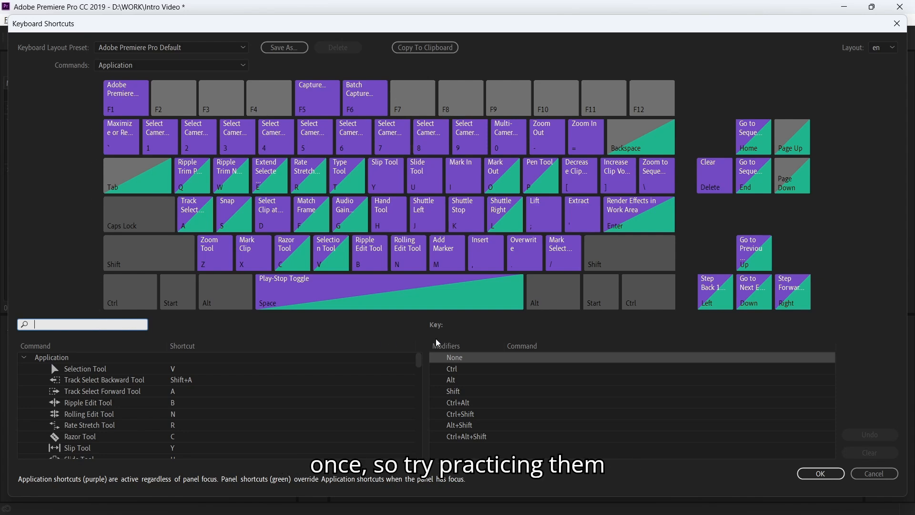
{"action": "left_click", "coordinate": [840, 473]}
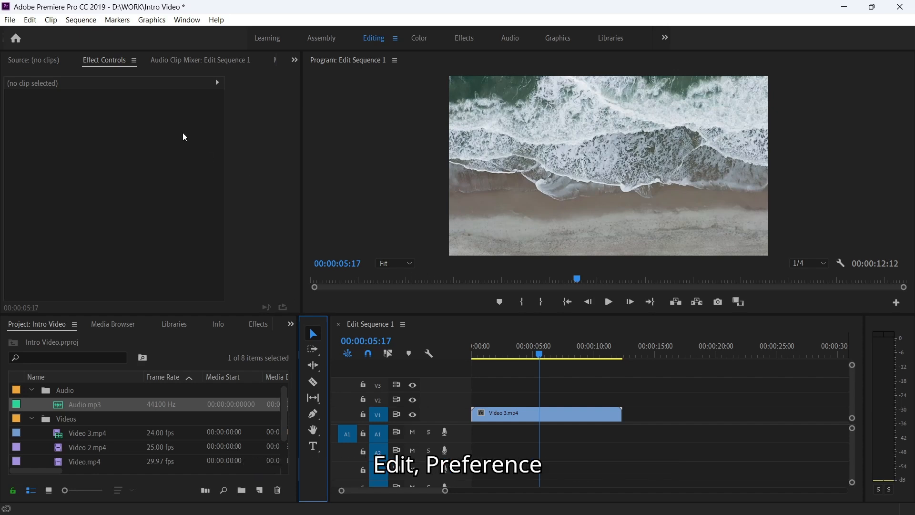
- Examine the Auto Save preferences, including the save interval and the maximum project versions, and accept them as they are
{"action": "left_click", "coordinate": [30, 21]}
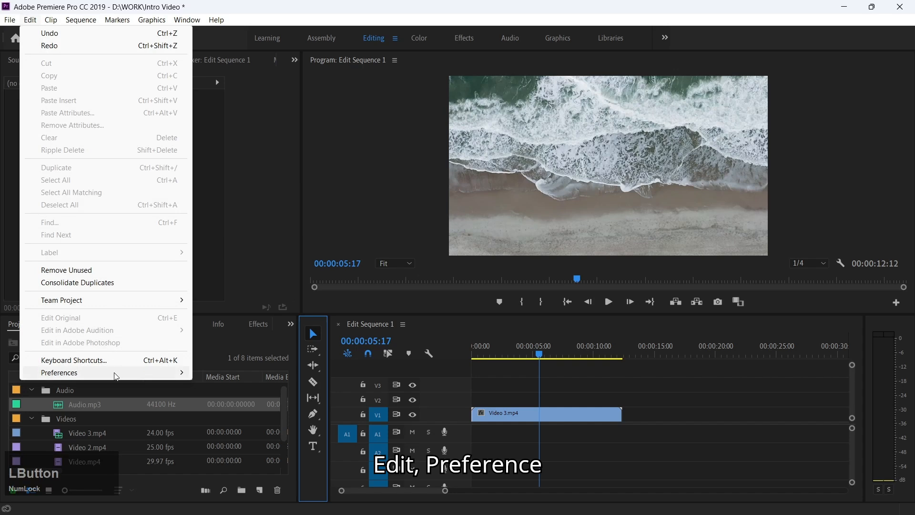
{"action": "mouse_move", "coordinate": [125, 372]}
{"action": "left_click", "coordinate": [242, 211]}
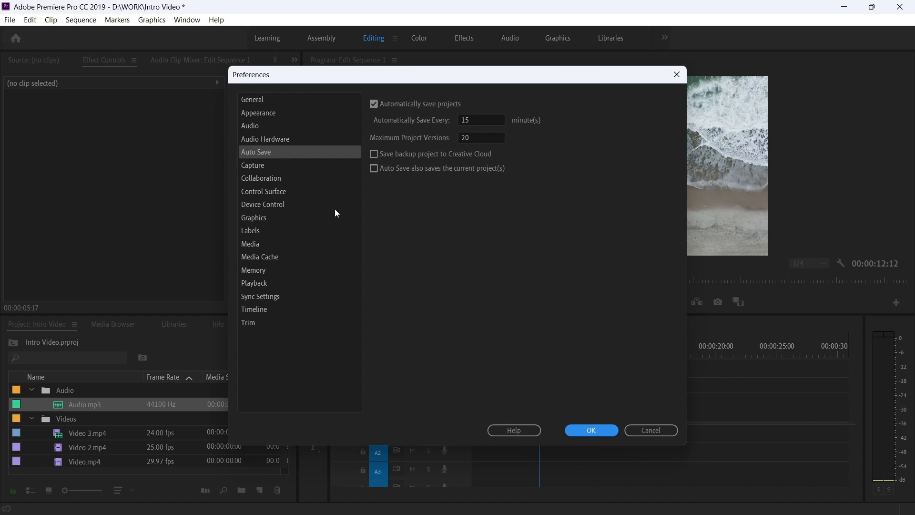
{"action": "left_click_drag", "start_coordinate": [263, 75], "coordinate": [283, 66]}
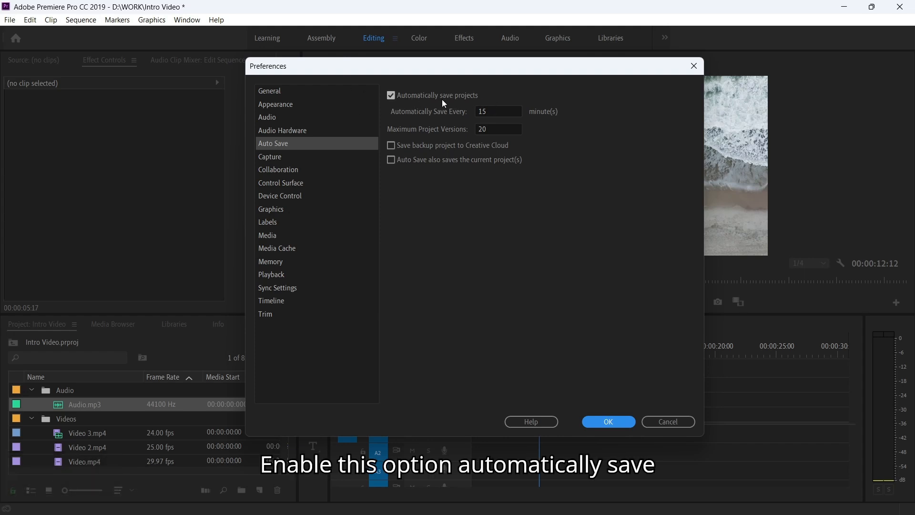
{"action": "left_click_drag", "start_coordinate": [503, 112], "coordinate": [469, 115]}
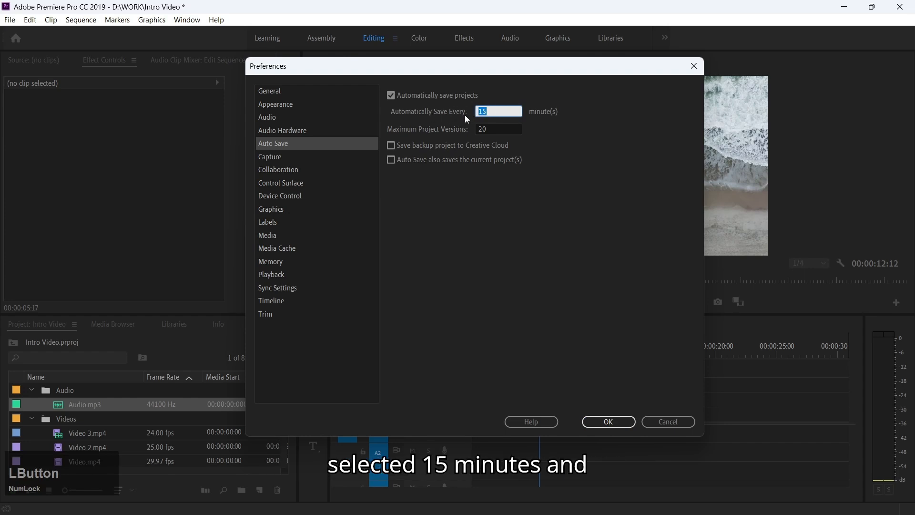
{"action": "left_click", "coordinate": [498, 129]}
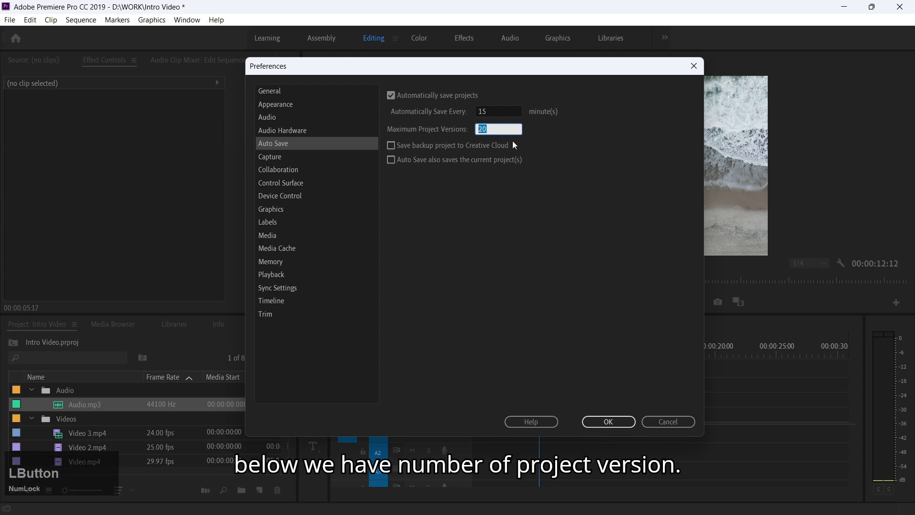
{"action": "left_click_drag", "start_coordinate": [495, 70], "coordinate": [425, 72]}
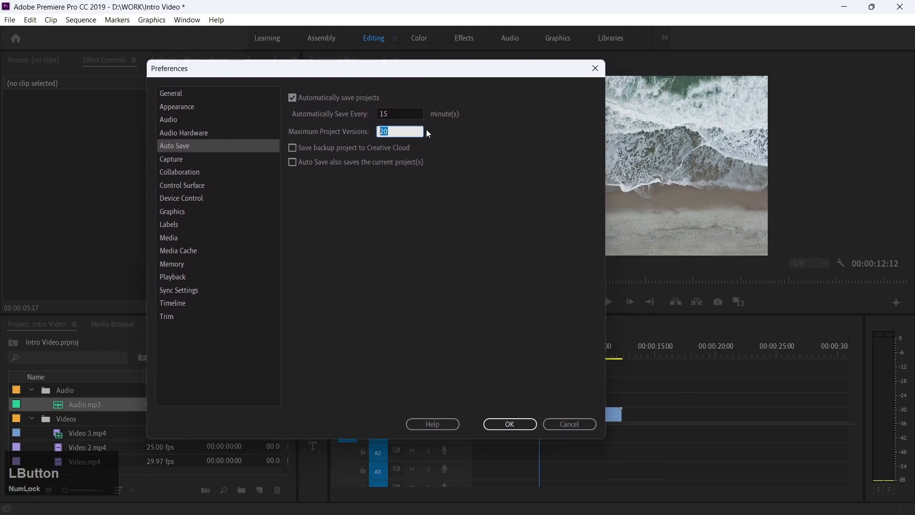
{"action": "left_click", "coordinate": [514, 419]}
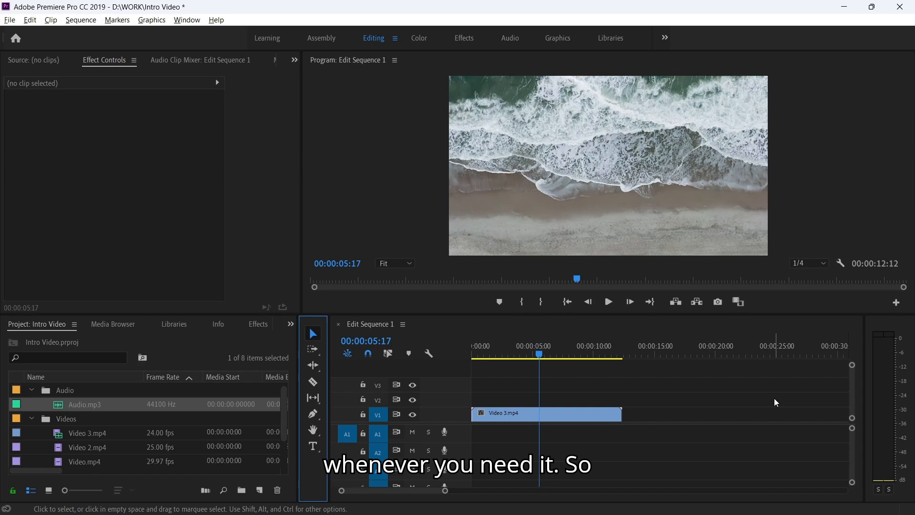
- Add a marker to the Video 3.mp4 clip at 00:00:08:06 and move the playhead to 00:00:07:27 to reveal it
{"action": "left_click_drag", "start_coordinate": [539, 358], "coordinate": [566, 358]}
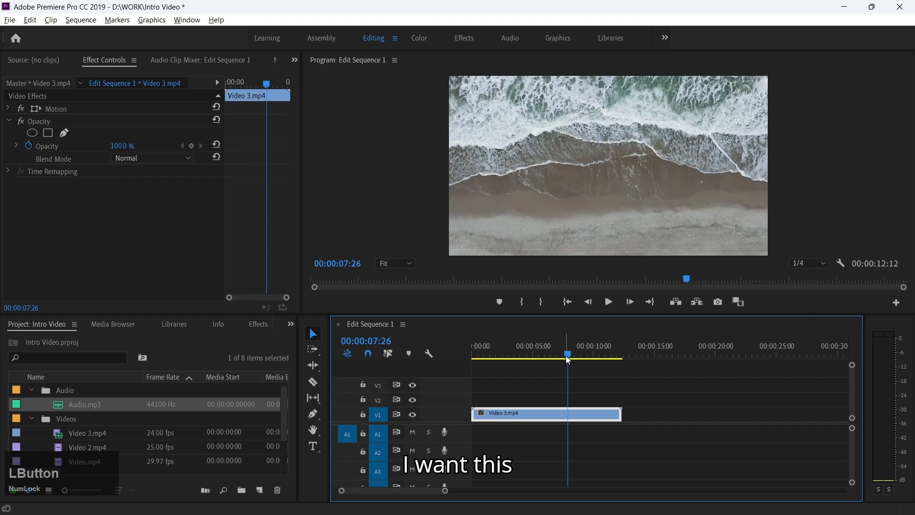
{"action": "left_click", "coordinate": [571, 356]}
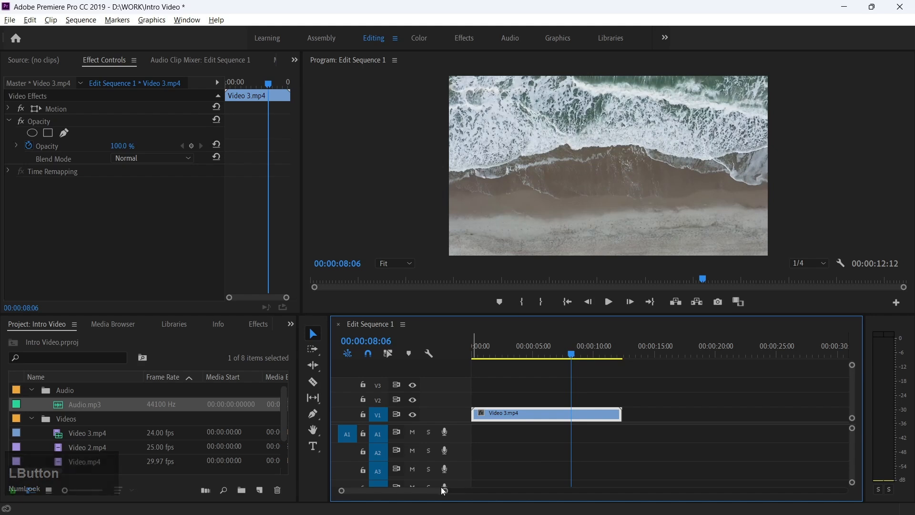
{"action": "left_click_drag", "start_coordinate": [444, 490], "coordinate": [440, 491]}
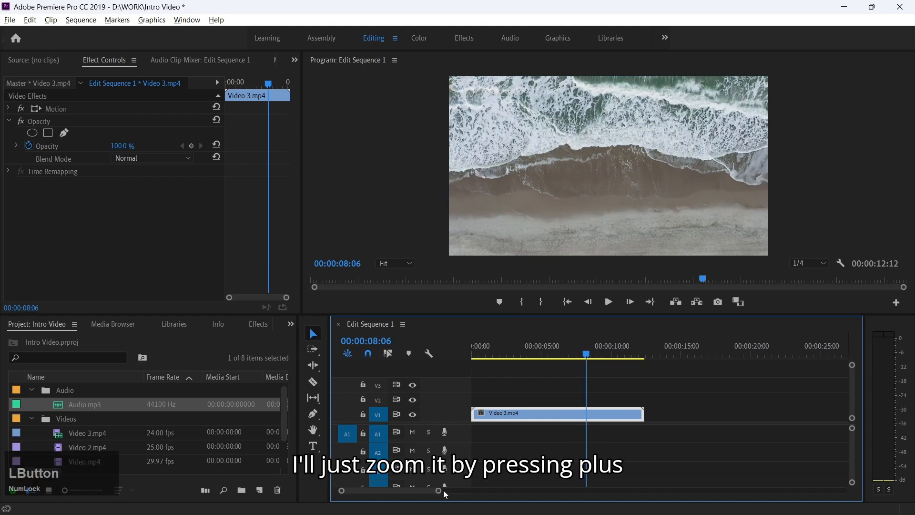
{"action": "key", "text": "equal"}
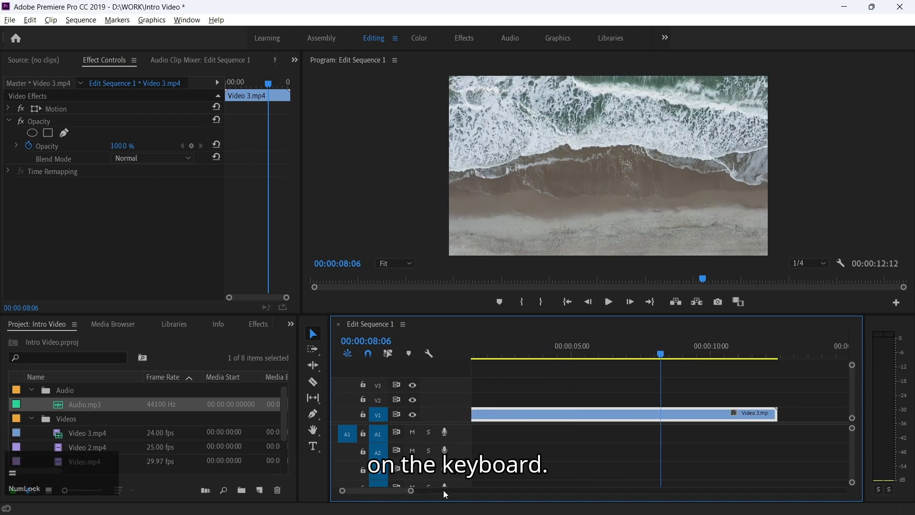
{"action": "key", "text": "equal"}
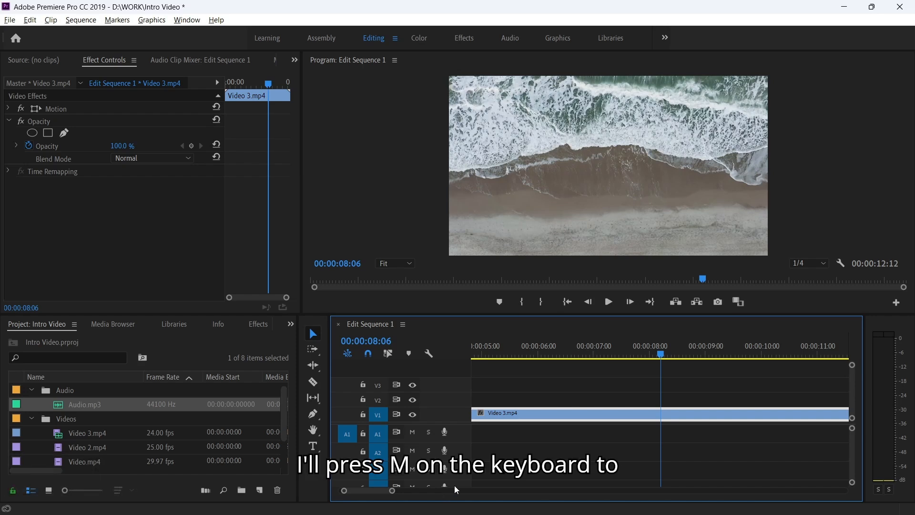
{"action": "key", "text": "m"}
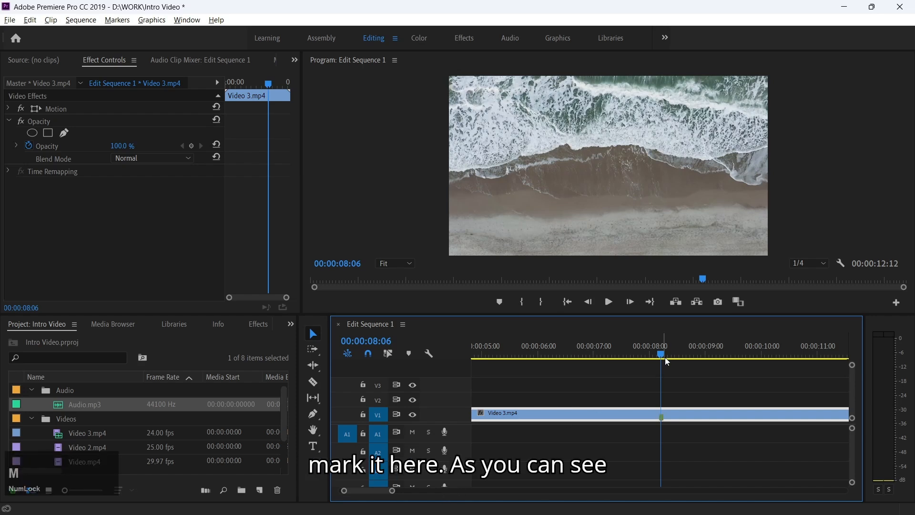
{"action": "left_click_drag", "start_coordinate": [661, 358], "coordinate": [646, 359]}
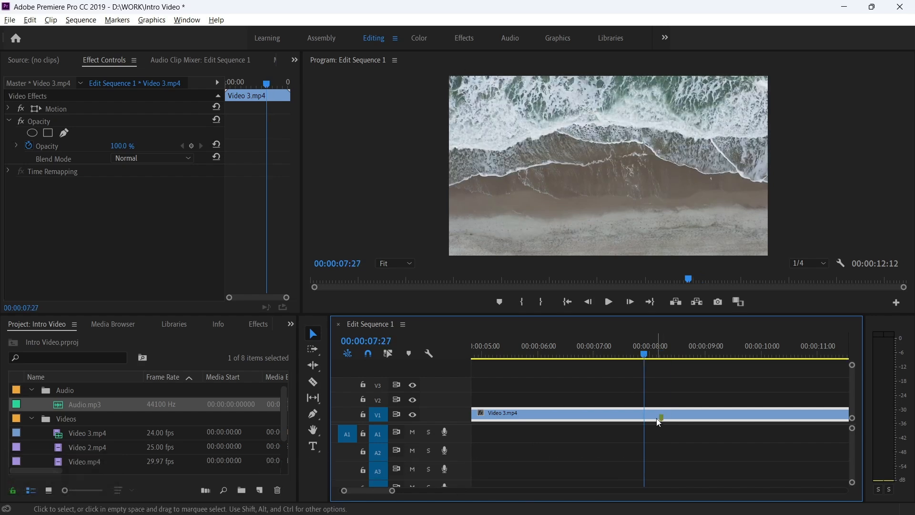
{"action": "left_click", "coordinate": [420, 286]}
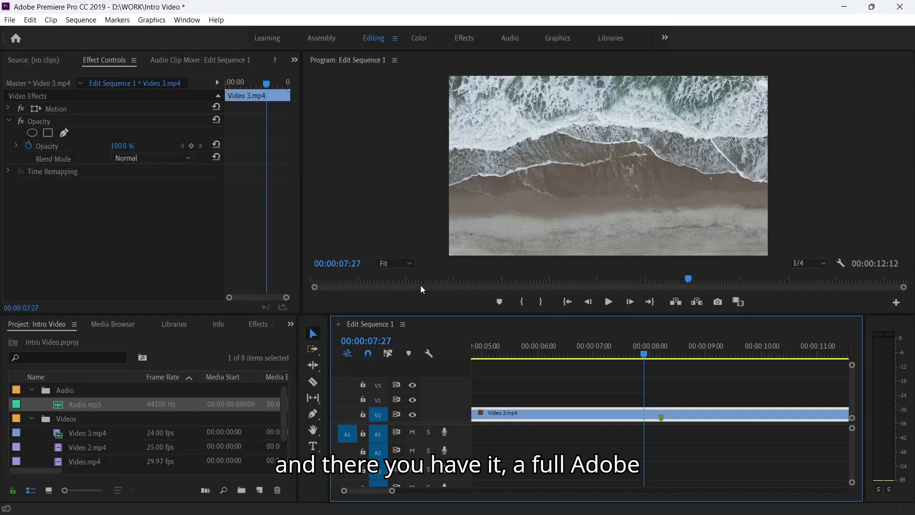